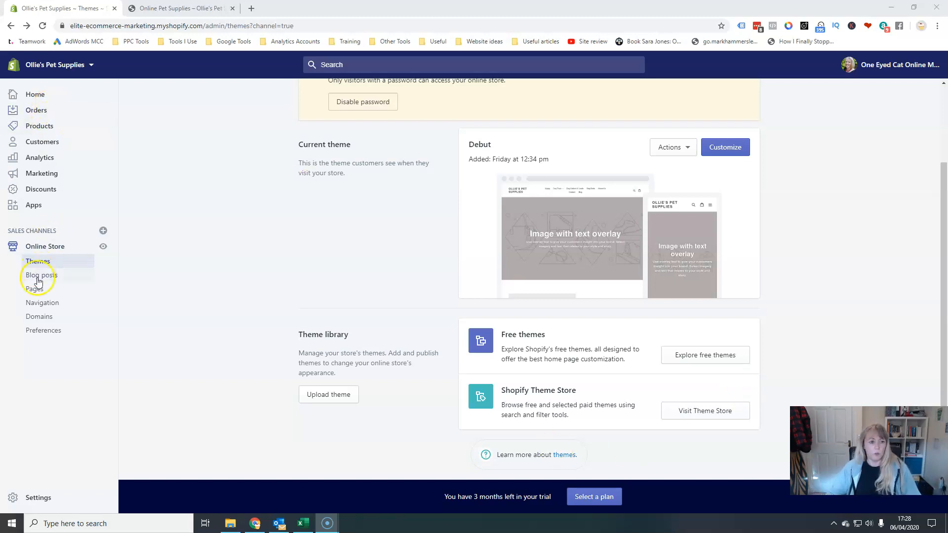
Open the Shopify Theme Store from the Online Store themes page and browse its featured themes.
{"action": "left_click", "coordinate": [37, 261]}
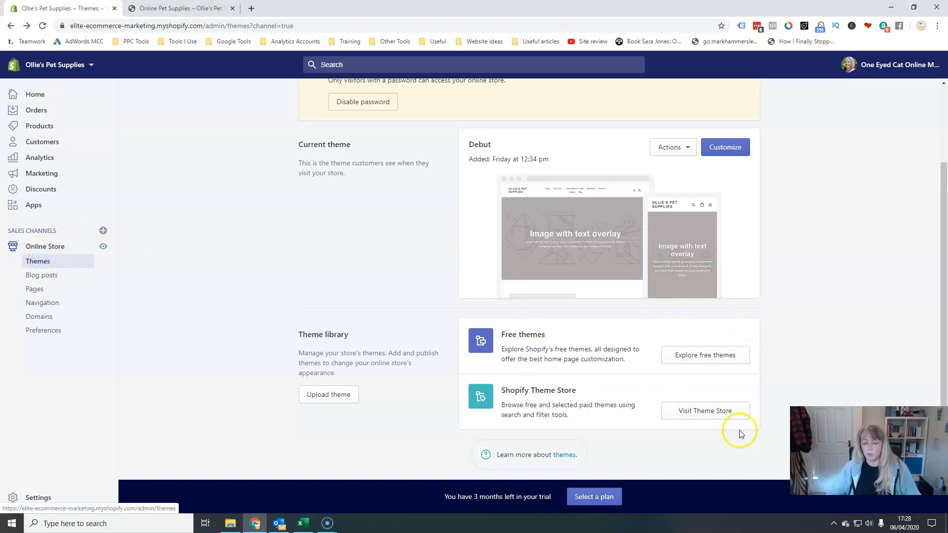
{"action": "left_click", "coordinate": [709, 413]}
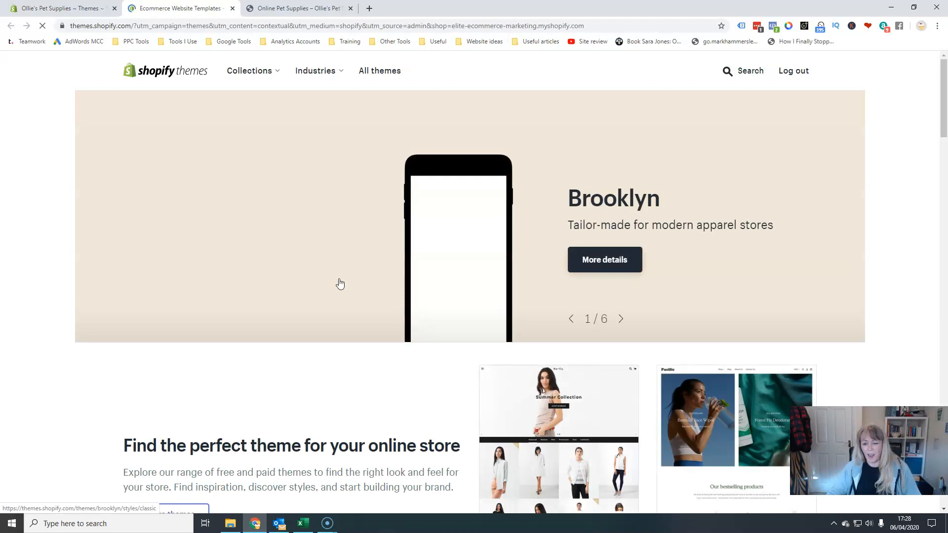
{"action": "scroll", "coordinate": [478, 320], "scroll_direction": "down", "scroll_amount": 10}
{"action": "scroll", "coordinate": [479, 322], "scroll_direction": "down", "scroll_amount": 10}
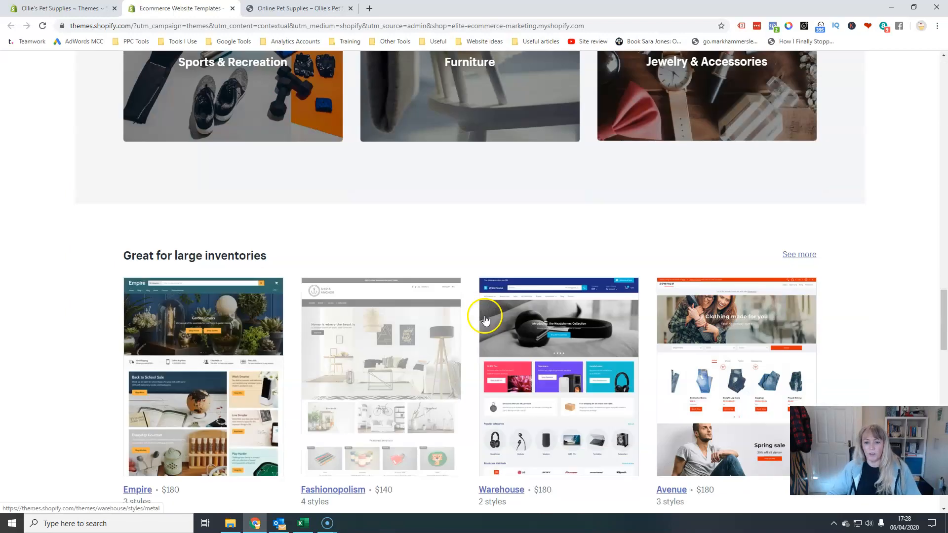
{"action": "scroll", "coordinate": [486, 319], "scroll_direction": "up", "scroll_amount": 15}
{"action": "scroll", "coordinate": [491, 316], "scroll_direction": "up", "scroll_amount": 5}
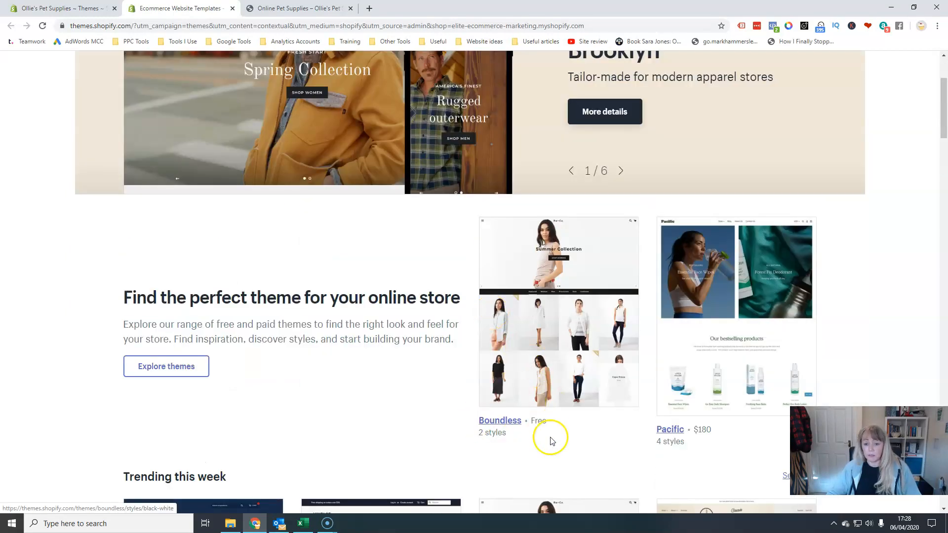
{"action": "scroll", "coordinate": [581, 407], "scroll_direction": "up", "scroll_amount": 3}
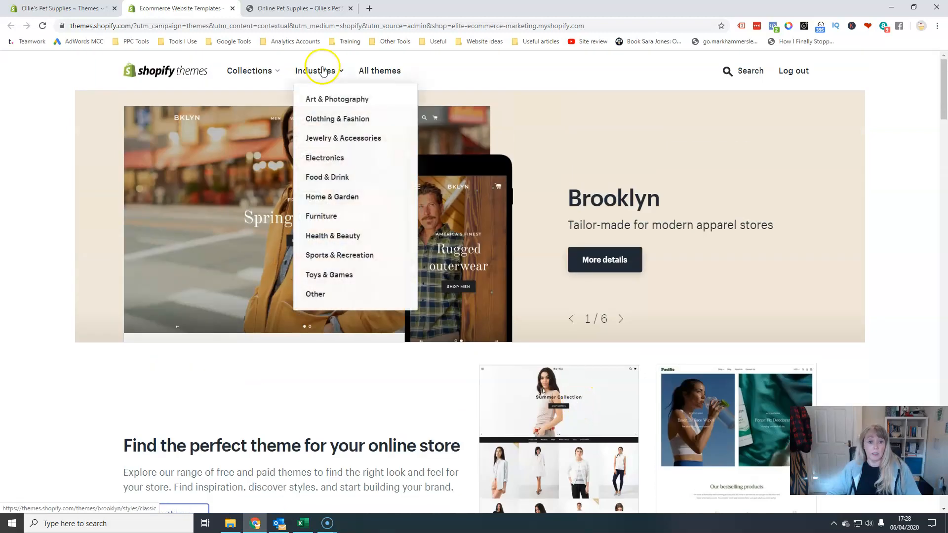
Open the listing of all themes in the theme store.
{"action": "mouse_move", "coordinate": [260, 73]}
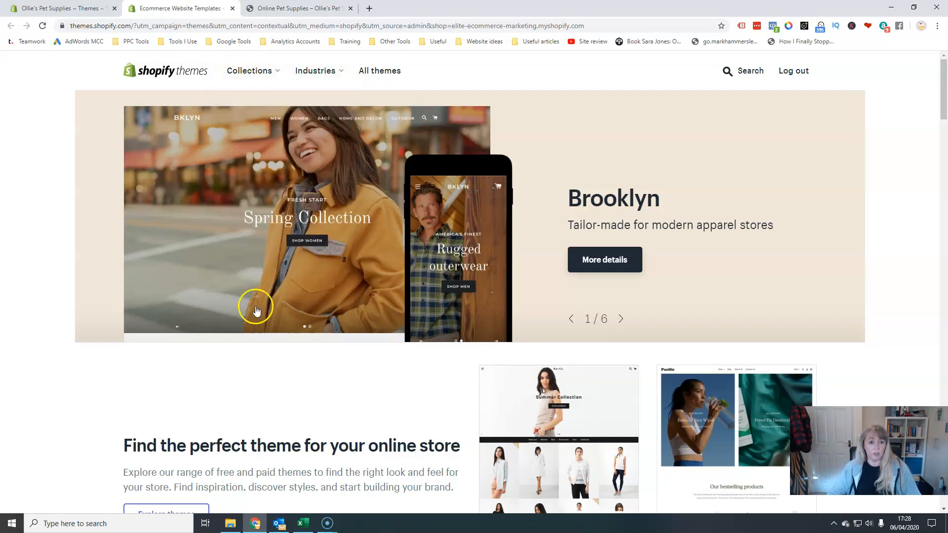
{"action": "mouse_move", "coordinate": [320, 75]}
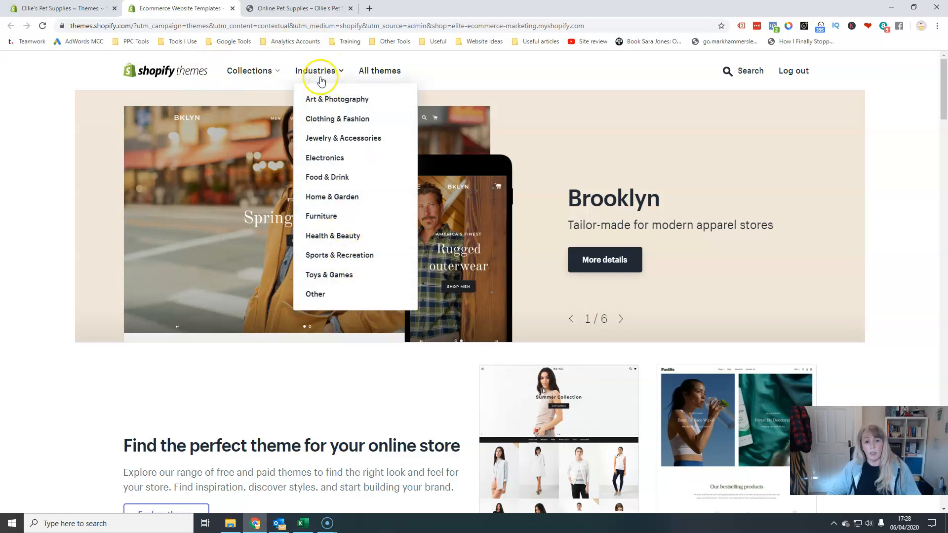
{"action": "left_click", "coordinate": [380, 71]}
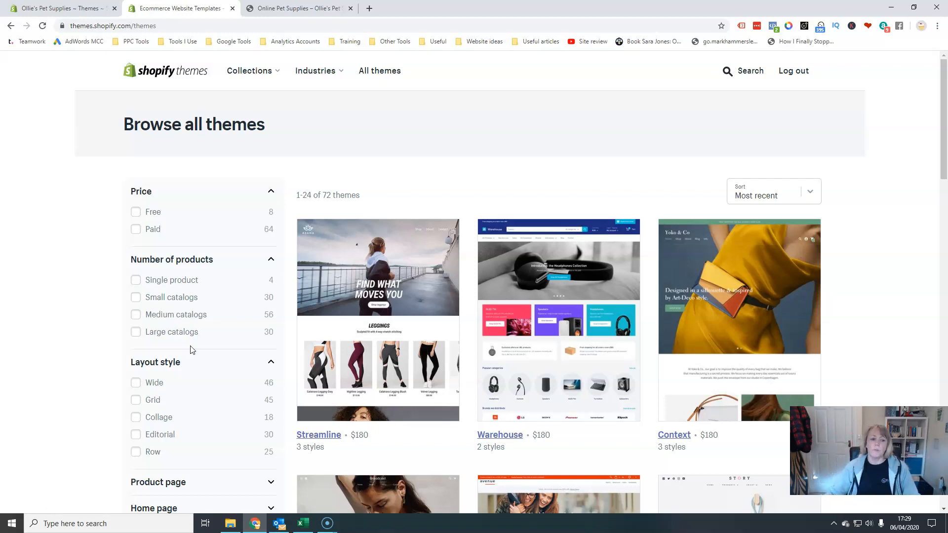
Filter the themes by number of products to Single product and Small catalogs.
{"action": "left_click", "coordinate": [138, 280]}
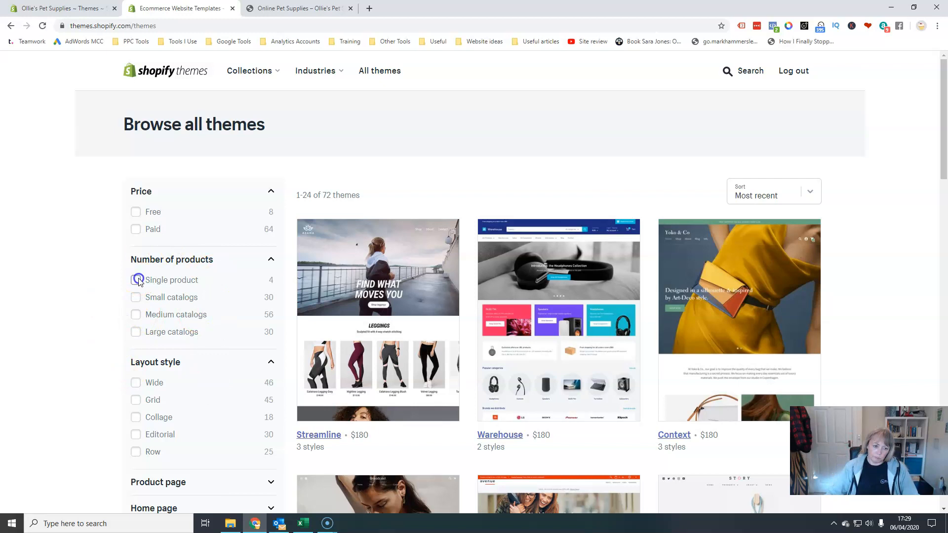
{"action": "left_click", "coordinate": [135, 324]}
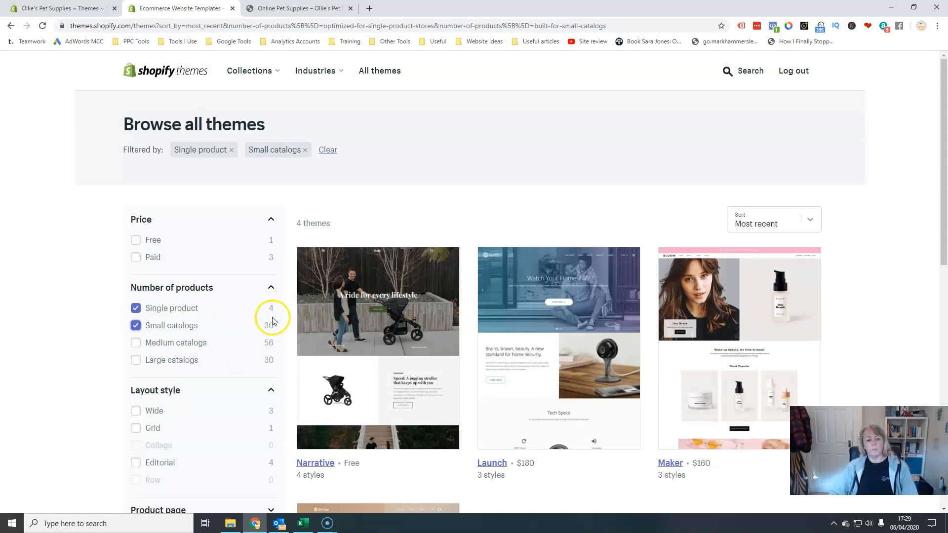
Expand the Product page filters and add the Size chart filter.
{"action": "scroll", "coordinate": [272, 321], "scroll_direction": "down", "scroll_amount": 4}
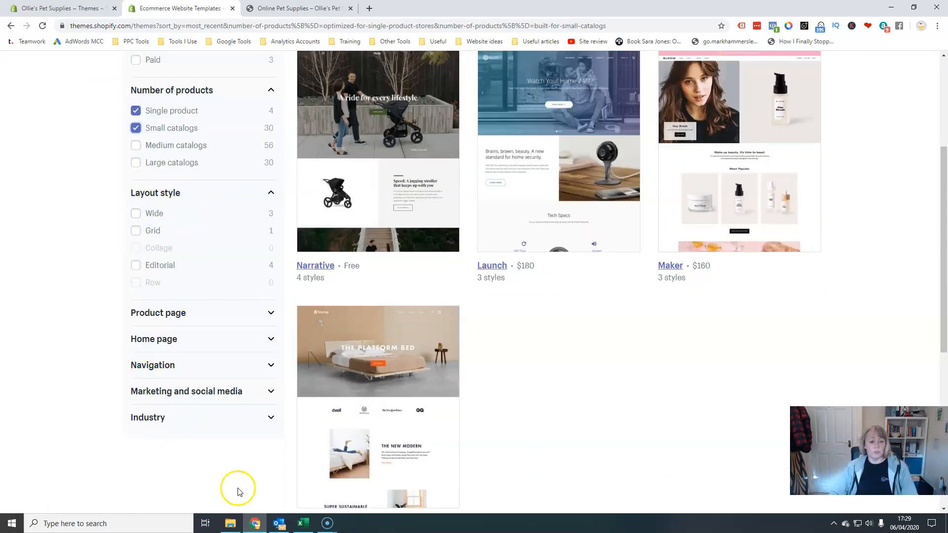
{"action": "left_click", "coordinate": [271, 314]}
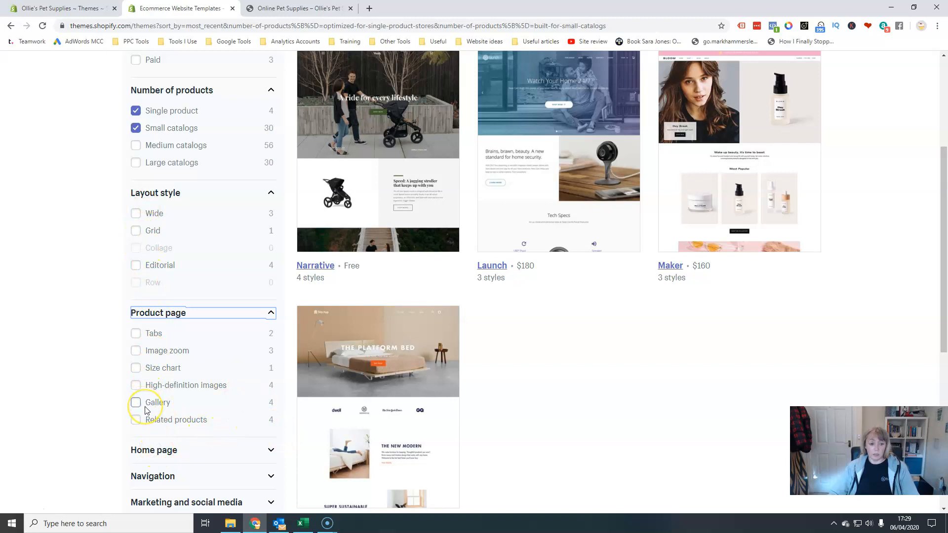
{"action": "scroll", "coordinate": [147, 410], "scroll_direction": "down", "scroll_amount": 3}
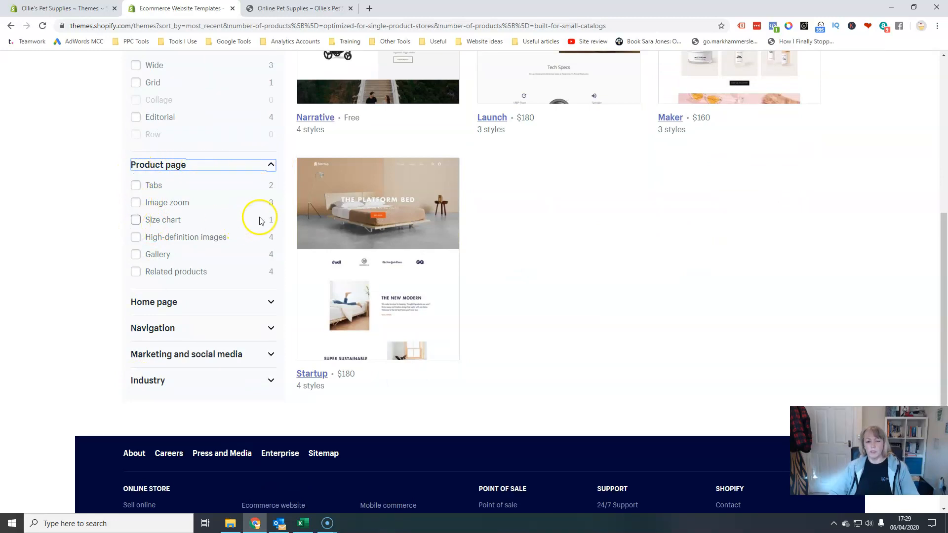
{"action": "left_click", "coordinate": [134, 222]}
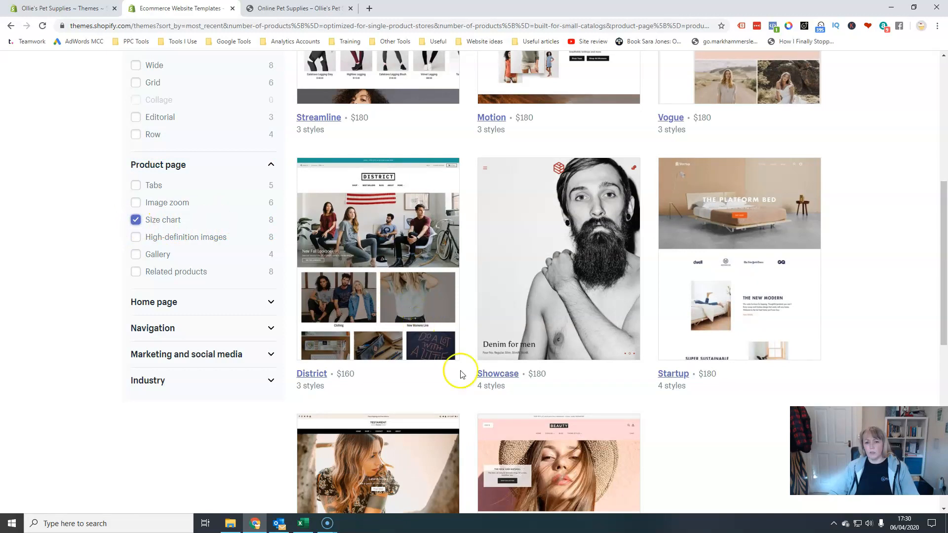
Scroll through the filtered theme results to compare the available themes.
{"action": "scroll", "coordinate": [570, 264], "scroll_direction": "up", "scroll_amount": 5}
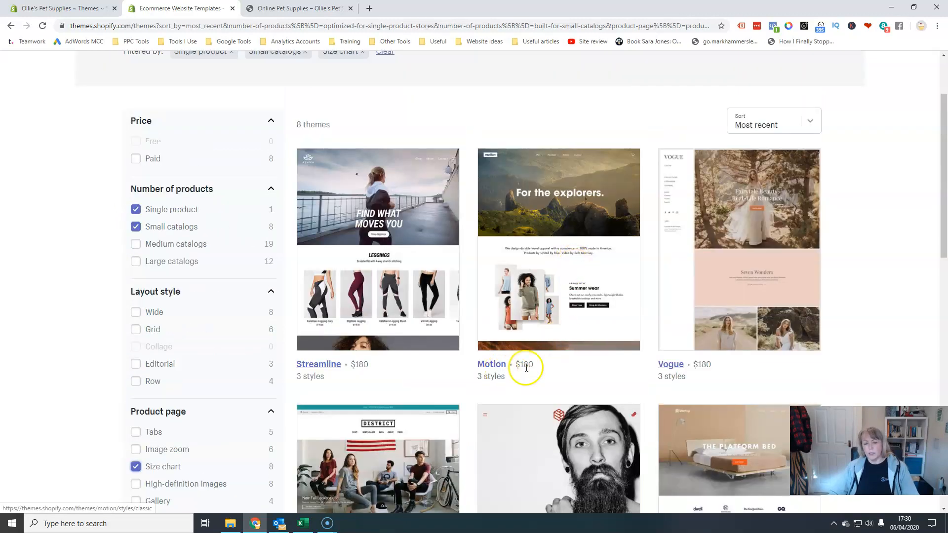
{"action": "scroll", "coordinate": [612, 374], "scroll_direction": "down", "scroll_amount": 10}
{"action": "scroll", "coordinate": [615, 375], "scroll_direction": "down", "scroll_amount": 4}
{"action": "scroll", "coordinate": [613, 372], "scroll_direction": "up", "scroll_amount": 4}
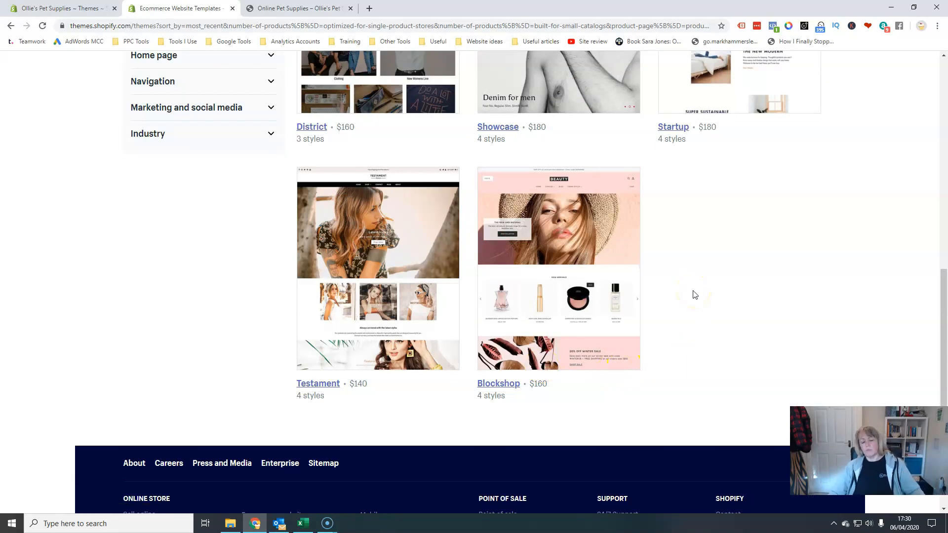
{"action": "scroll", "coordinate": [187, 187], "scroll_direction": "up", "scroll_amount": 5}
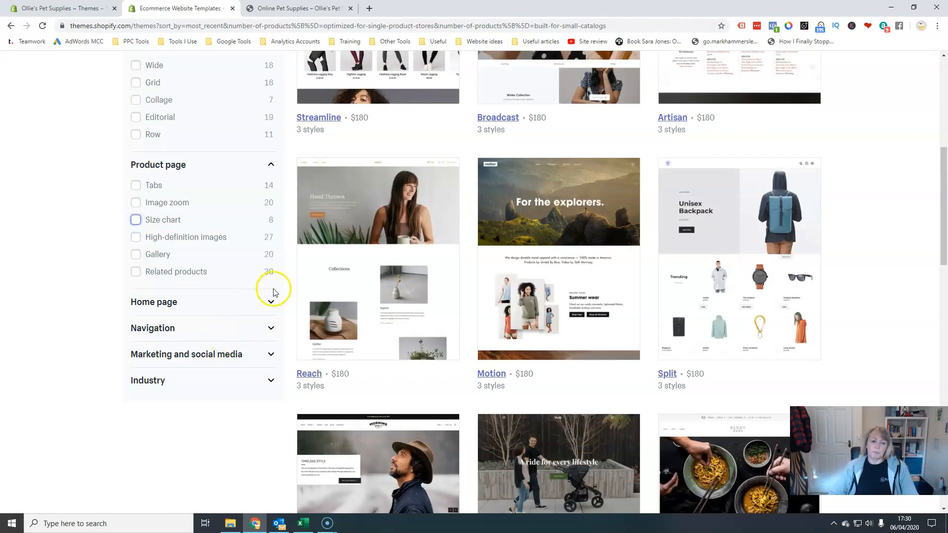
Expand the Navigation and Industry filter sections and filter themes by Toys & games.
{"action": "left_click", "coordinate": [271, 328]}
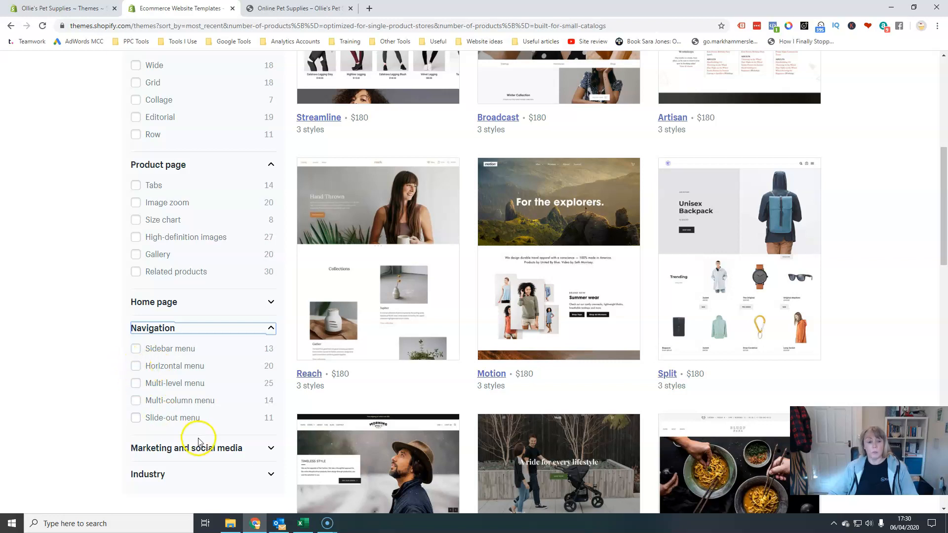
{"action": "left_click", "coordinate": [269, 474]}
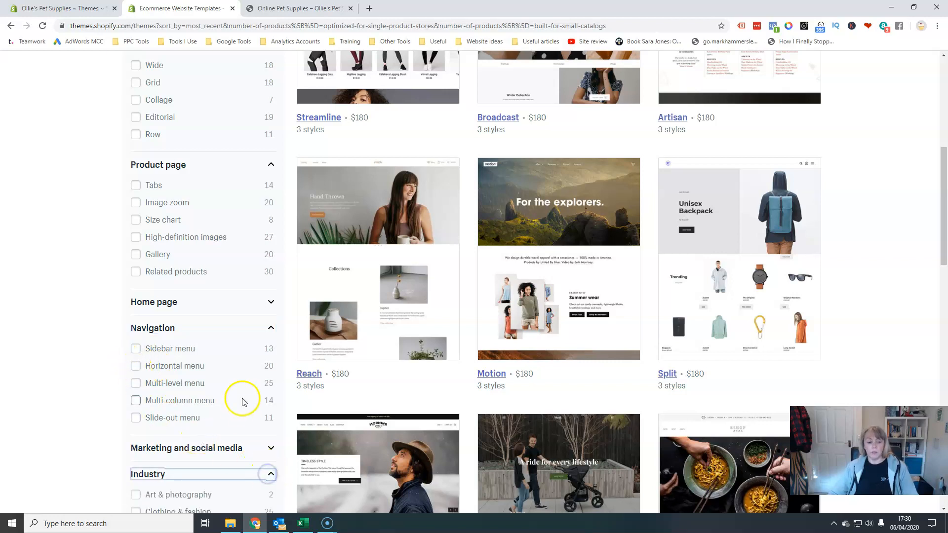
{"action": "scroll", "coordinate": [242, 402], "scroll_direction": "down", "scroll_amount": 6}
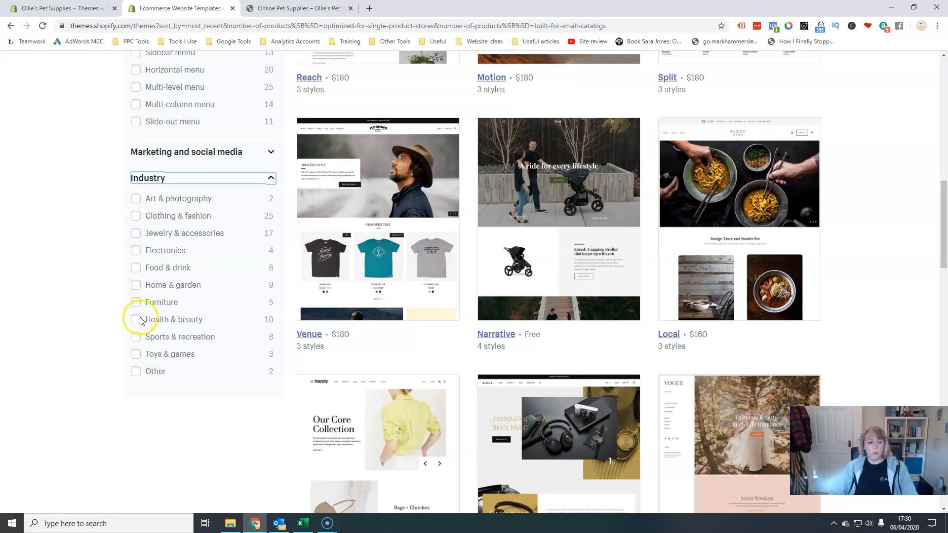
{"action": "left_click", "coordinate": [135, 354]}
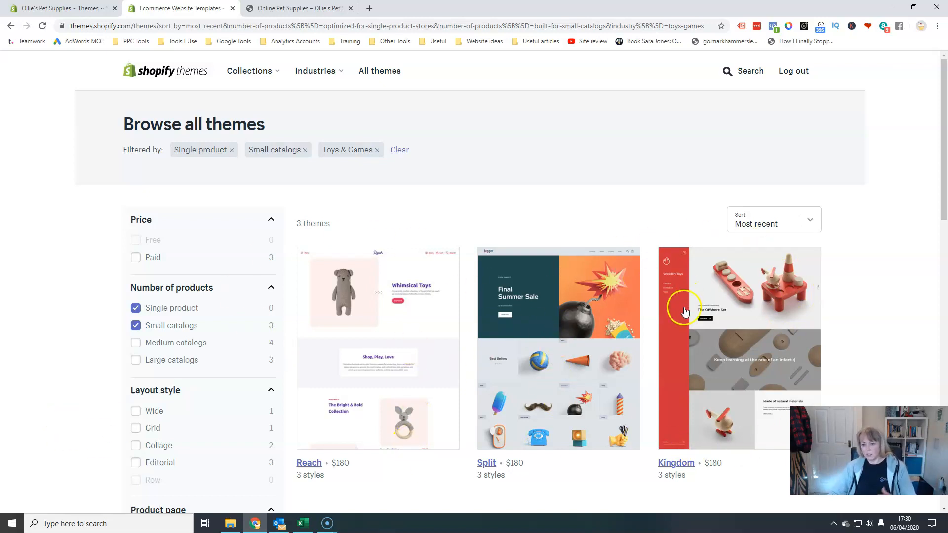
Remove the Toys & games industry filter.
{"action": "scroll", "coordinate": [207, 336], "scroll_direction": "down", "scroll_amount": 14}
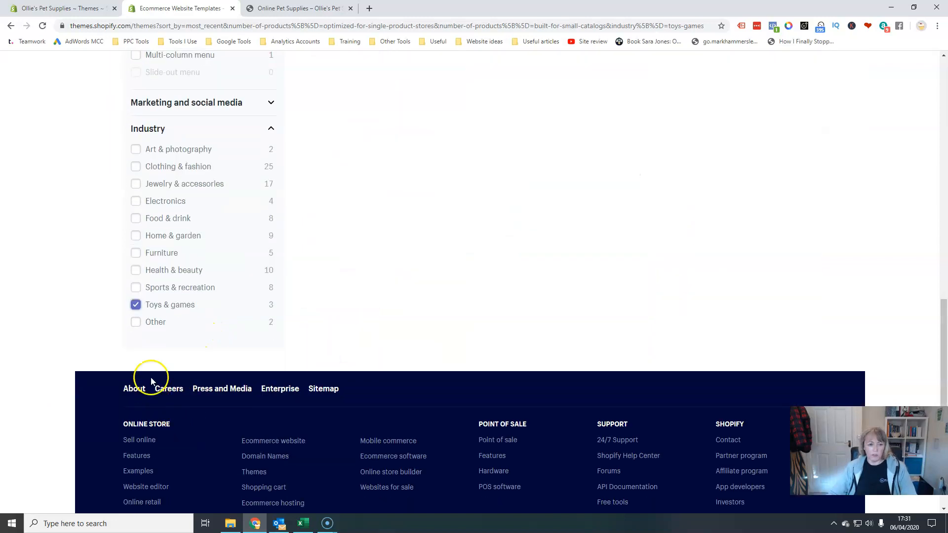
{"action": "left_click", "coordinate": [135, 305]}
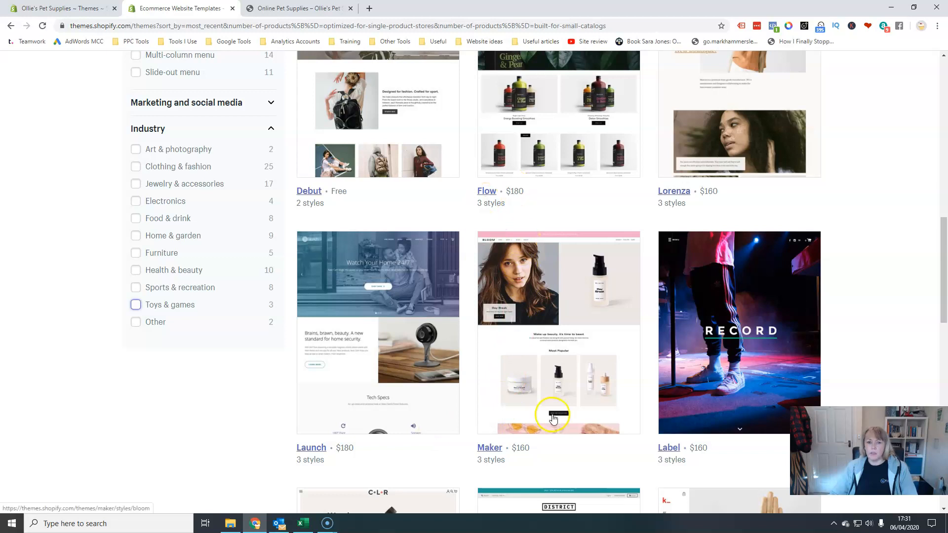
Open the details page of the Artisan theme from the filtered results.
{"action": "scroll", "coordinate": [519, 321], "scroll_direction": "up", "scroll_amount": 10}
{"action": "scroll", "coordinate": [553, 419], "scroll_direction": "up", "scroll_amount": 15}
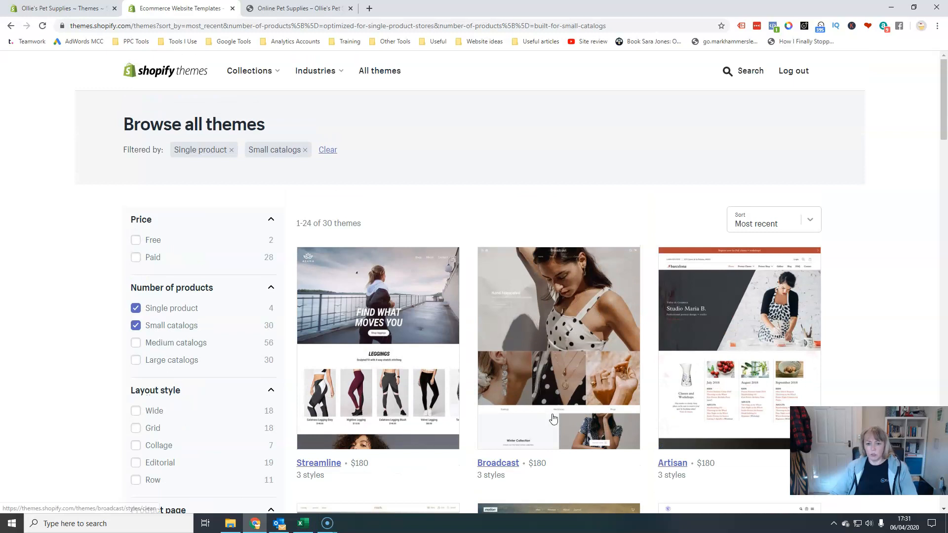
{"action": "scroll", "coordinate": [553, 419], "scroll_direction": "down", "scroll_amount": 4}
{"action": "scroll", "coordinate": [717, 182], "scroll_direction": "up", "scroll_amount": 2}
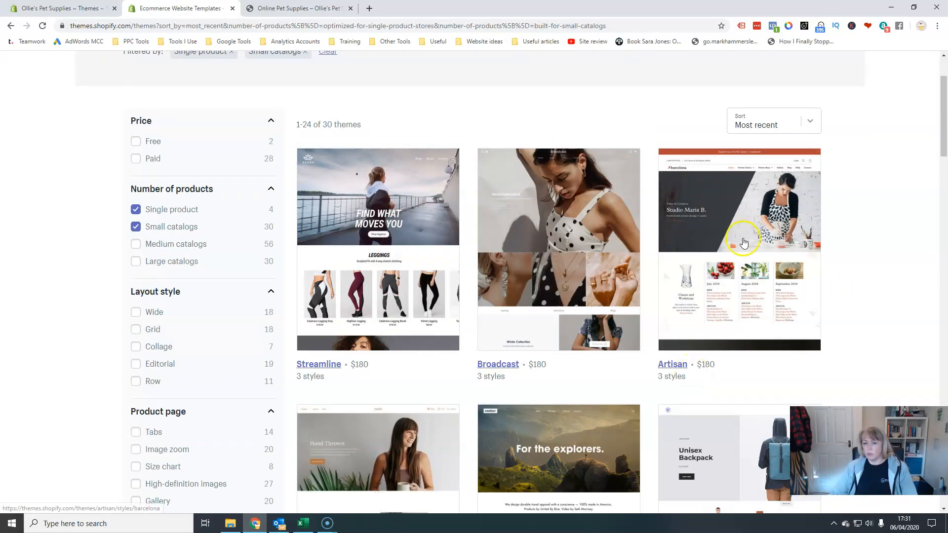
{"action": "left_click", "coordinate": [746, 251]}
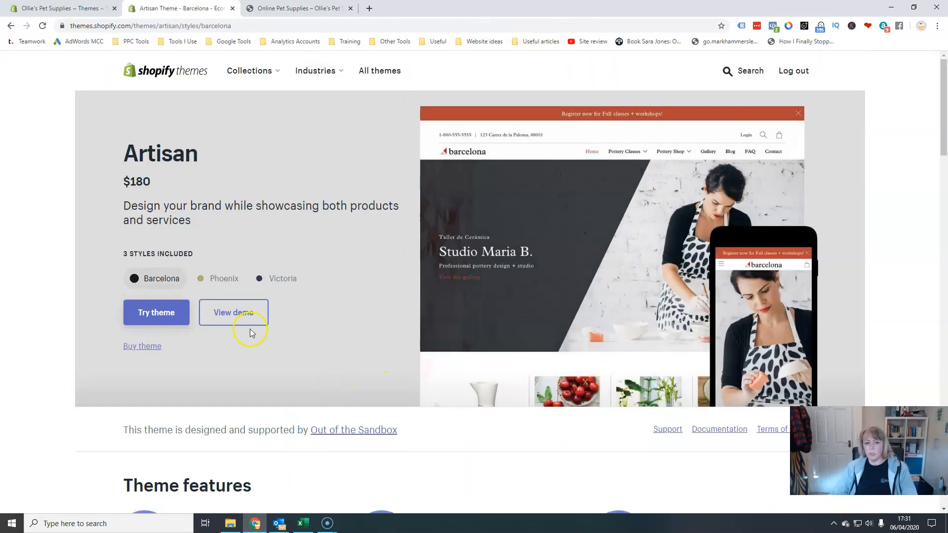
Preview the Artisan theme's Barcelona, Phoenix and Victoria styles.
{"action": "left_click", "coordinate": [212, 282]}
{"action": "left_click", "coordinate": [276, 281]}
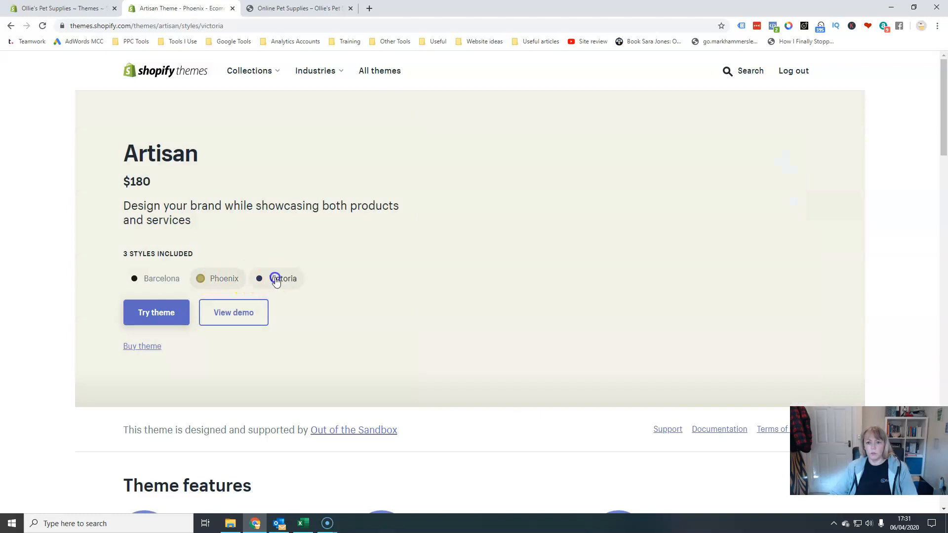
{"action": "left_click", "coordinate": [227, 281]}
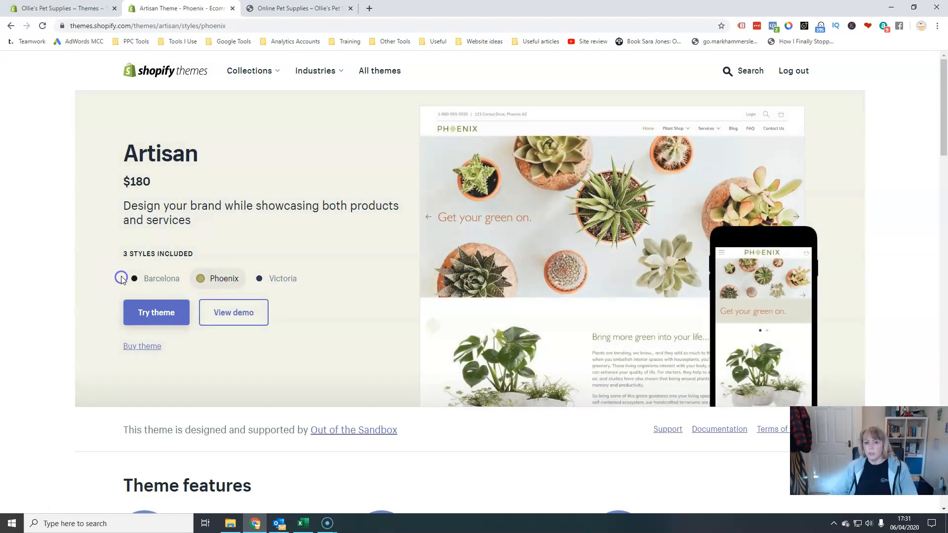
{"action": "left_click", "coordinate": [159, 278]}
{"action": "left_click", "coordinate": [249, 279]}
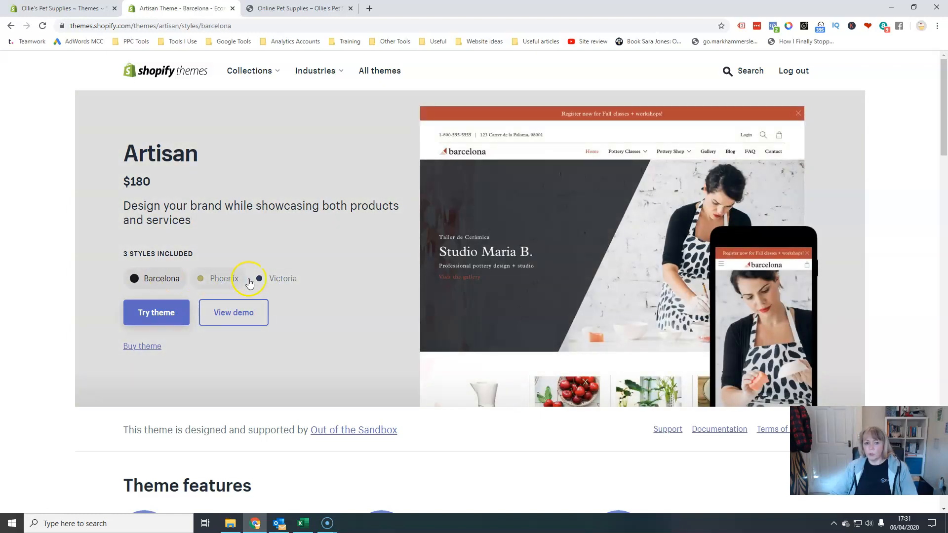
Try the Artisan theme in the Barcelona style on the store and scroll through its preview.
{"action": "left_click", "coordinate": [158, 315]}
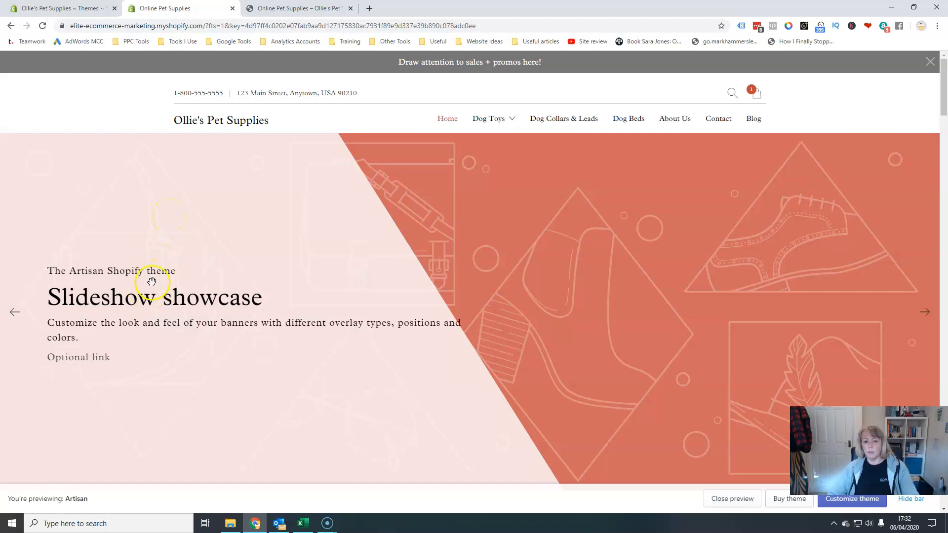
{"action": "scroll", "coordinate": [378, 320], "scroll_direction": "down", "scroll_amount": 20}
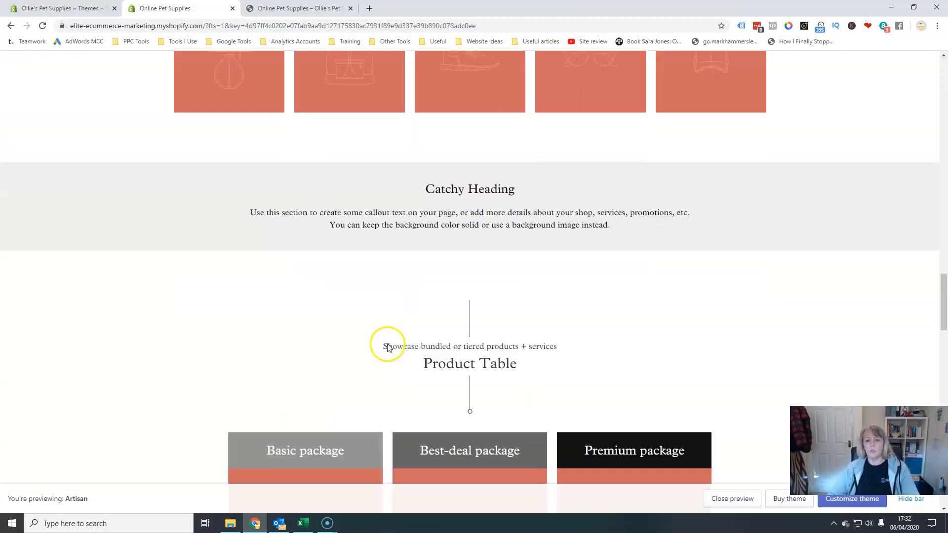
{"action": "scroll", "coordinate": [388, 347], "scroll_direction": "down", "scroll_amount": 8}
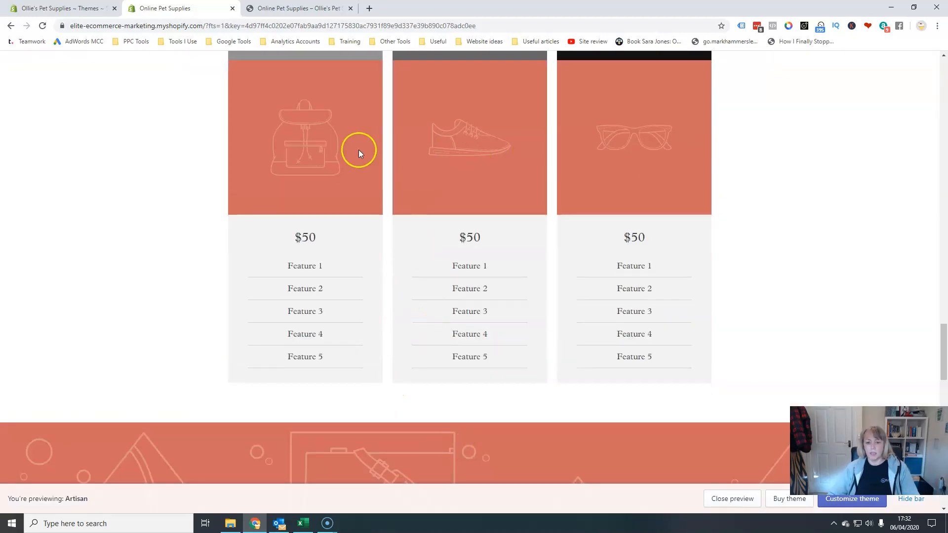
{"action": "scroll", "coordinate": [432, 285], "scroll_direction": "down", "scroll_amount": 5}
{"action": "scroll", "coordinate": [537, 381], "scroll_direction": "down", "scroll_amount": 6}
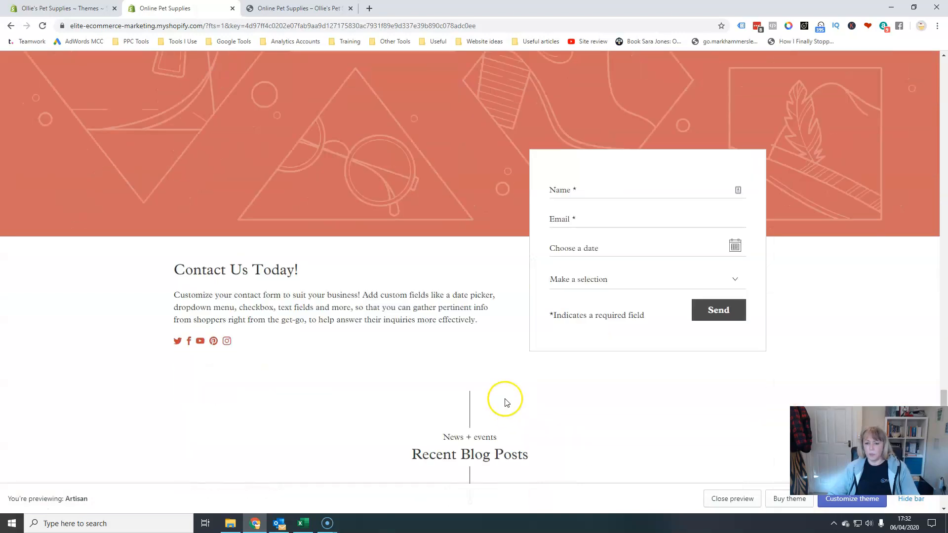
{"action": "scroll", "coordinate": [373, 439], "scroll_direction": "down", "scroll_amount": 10}
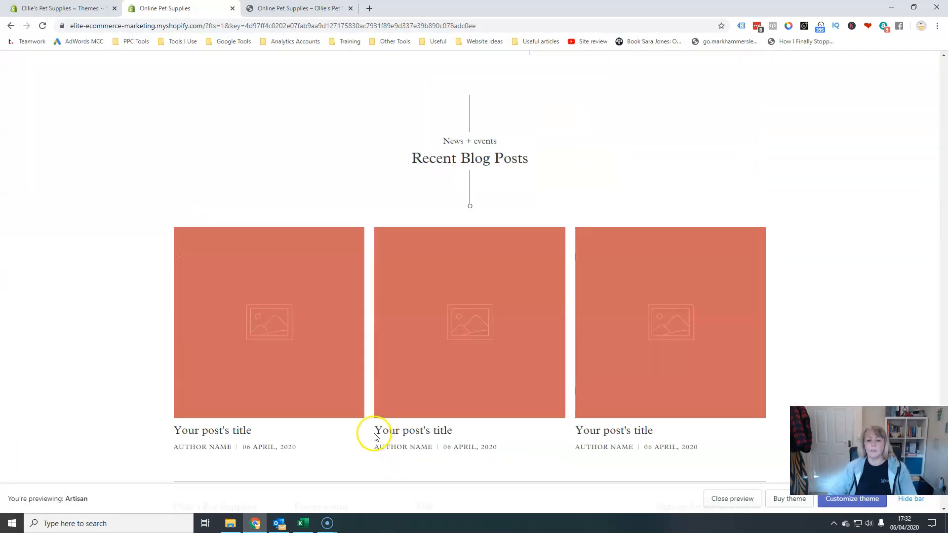
{"action": "scroll", "coordinate": [373, 419], "scroll_direction": "up", "scroll_amount": 9}
{"action": "scroll", "coordinate": [373, 417], "scroll_direction": "up", "scroll_amount": 15}
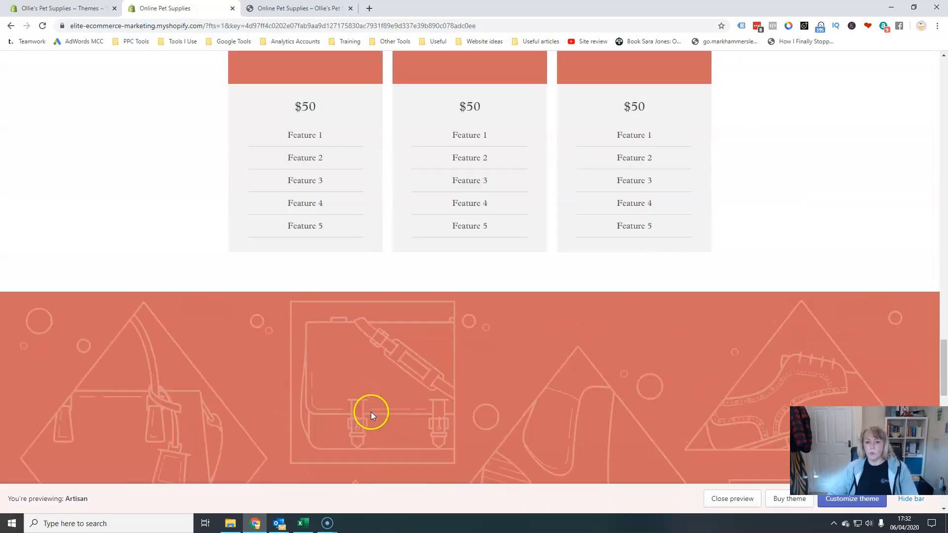
Scroll through the Artisan theme preview's homepage sections.
{"action": "scroll", "coordinate": [455, 365], "scroll_direction": "up", "scroll_amount": 20}
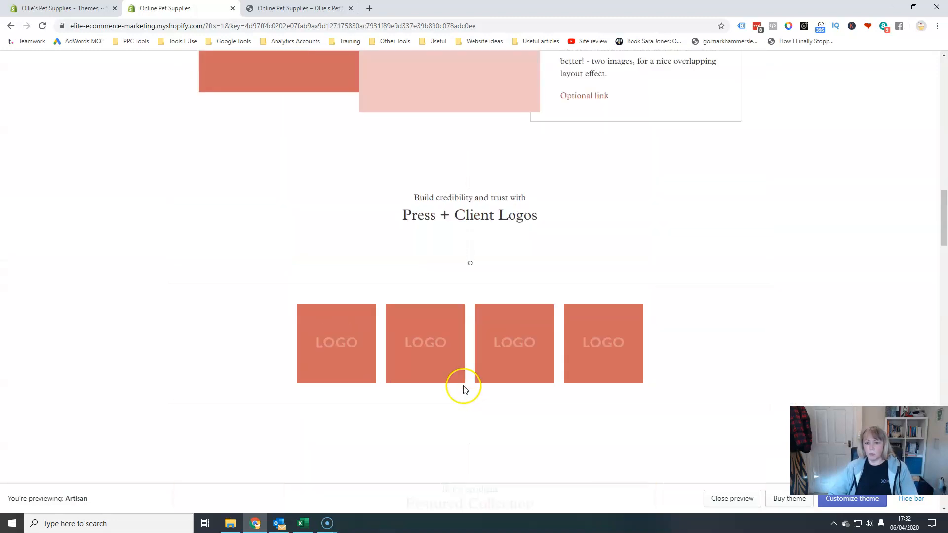
{"action": "scroll", "coordinate": [463, 390], "scroll_direction": "up", "scroll_amount": 3}
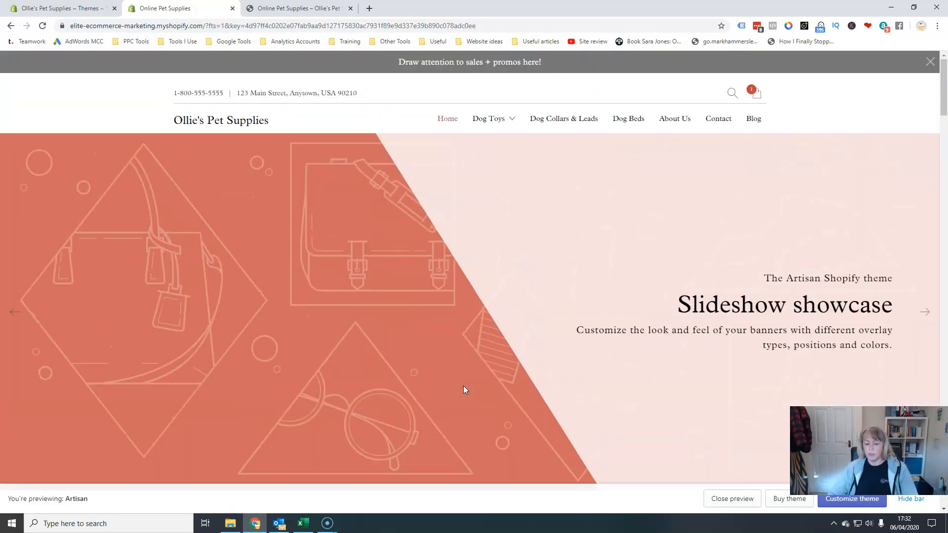
{"action": "scroll", "coordinate": [462, 385], "scroll_direction": "down", "scroll_amount": 20}
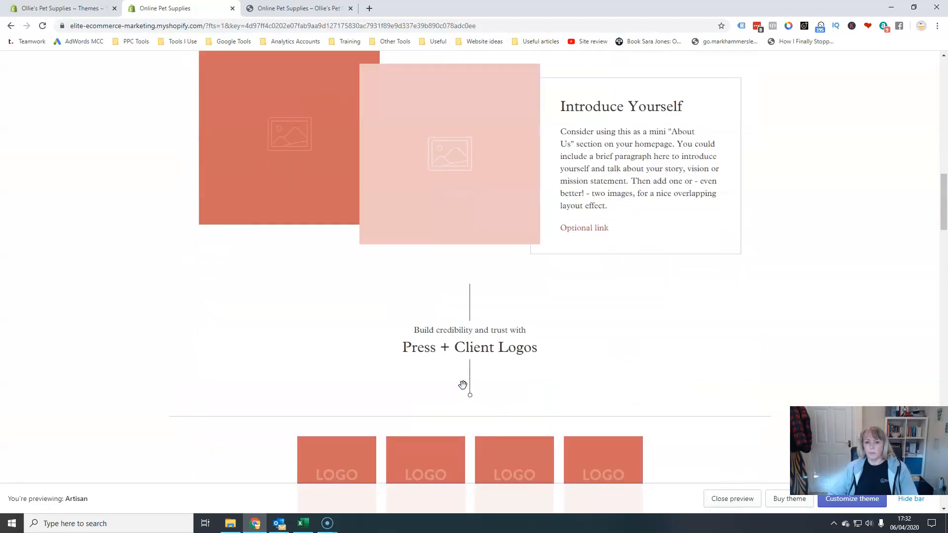
{"action": "scroll", "coordinate": [463, 385], "scroll_direction": "down", "scroll_amount": 15}
{"action": "scroll", "coordinate": [460, 390], "scroll_direction": "up", "scroll_amount": 5}
{"action": "scroll", "coordinate": [460, 390], "scroll_direction": "up", "scroll_amount": 20}
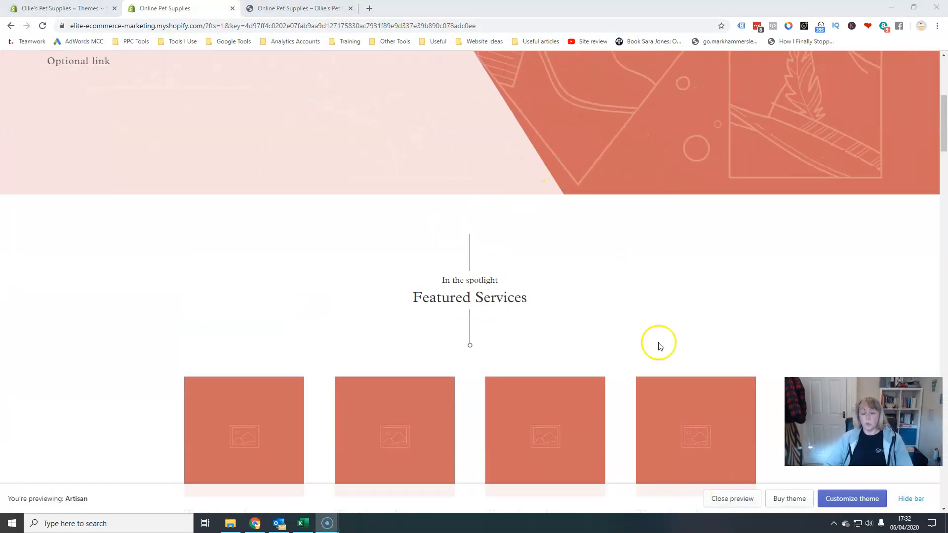
Close the Artisan preview and return to the Themes admin page.
{"action": "left_click", "coordinate": [735, 503]}
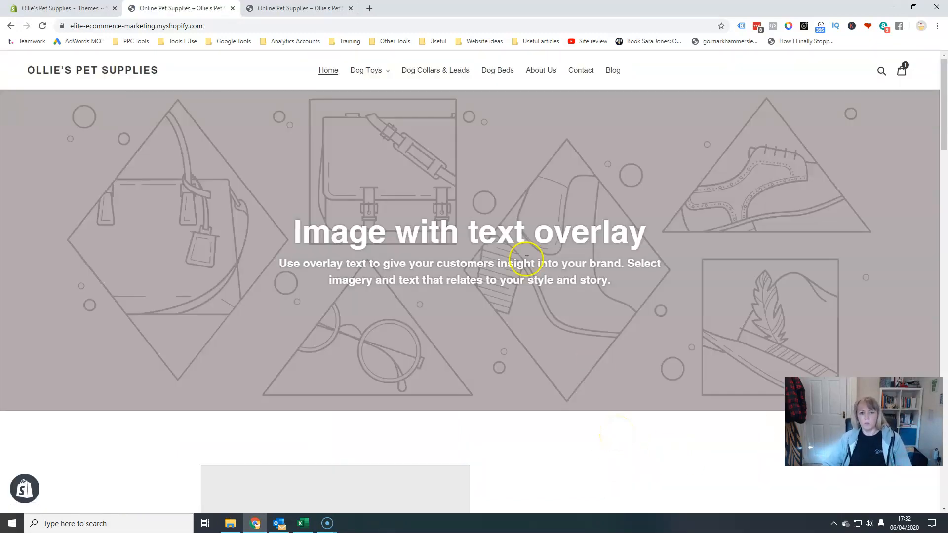
{"action": "left_click", "coordinate": [82, 8]}
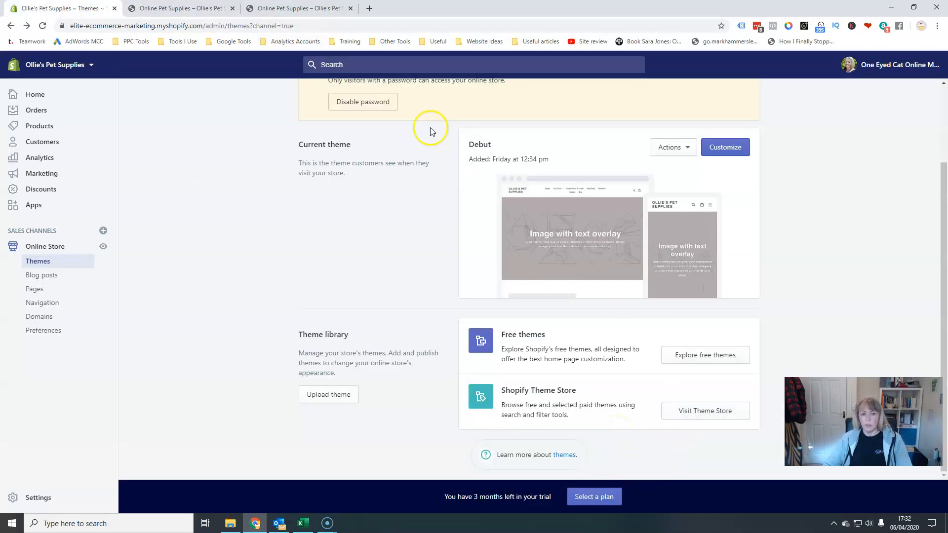
{"action": "left_click", "coordinate": [162, 5]}
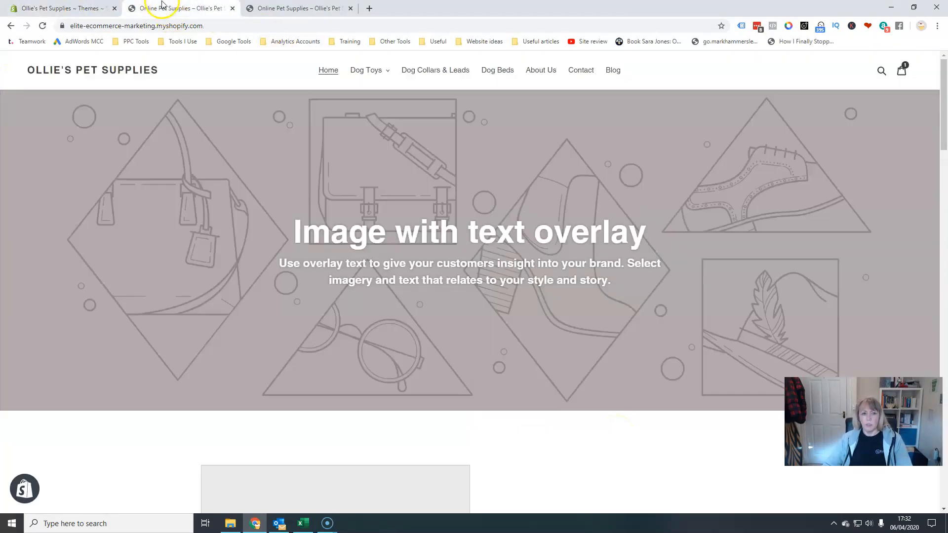
{"action": "left_click", "coordinate": [58, 8]}
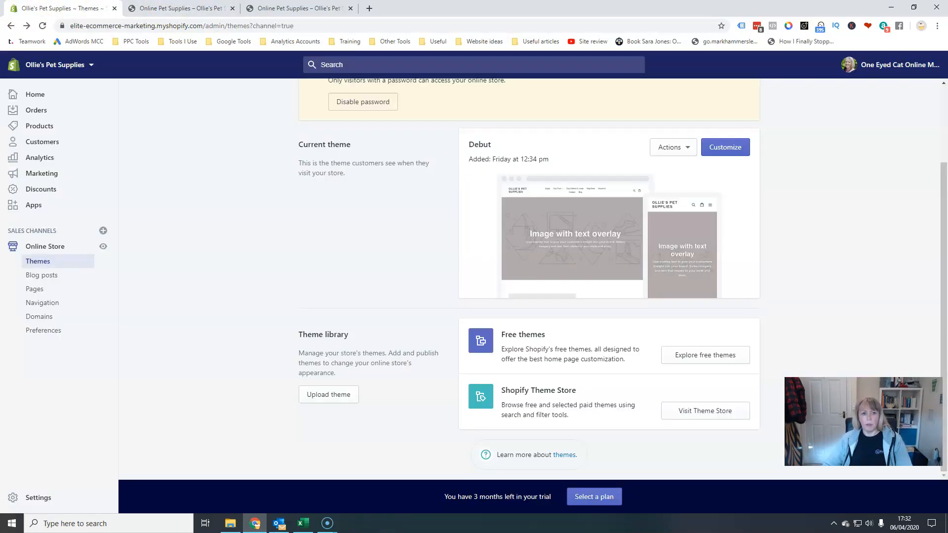
Open the Theme Store's full theme list and filter it by Single product and Small catalogs.
{"action": "left_click", "coordinate": [695, 419]}
{"action": "left_click", "coordinate": [385, 72]}
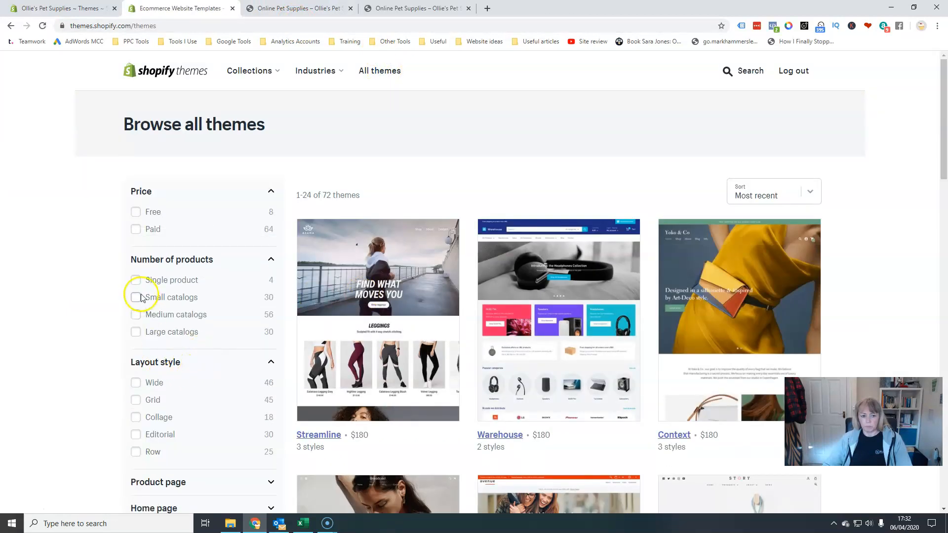
{"action": "left_click", "coordinate": [135, 280]}
{"action": "scroll", "coordinate": [661, 408], "scroll_direction": "down", "scroll_amount": 3}
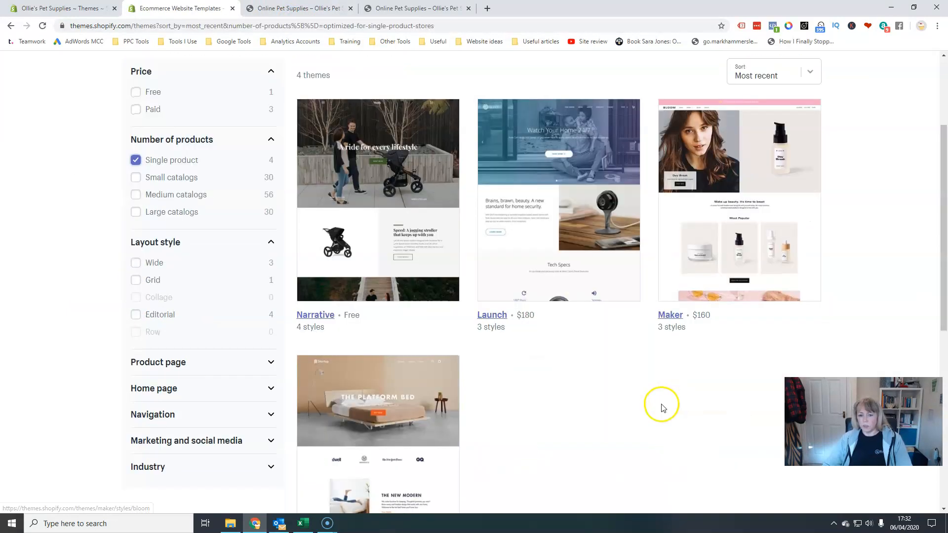
{"action": "left_click", "coordinate": [136, 177]}
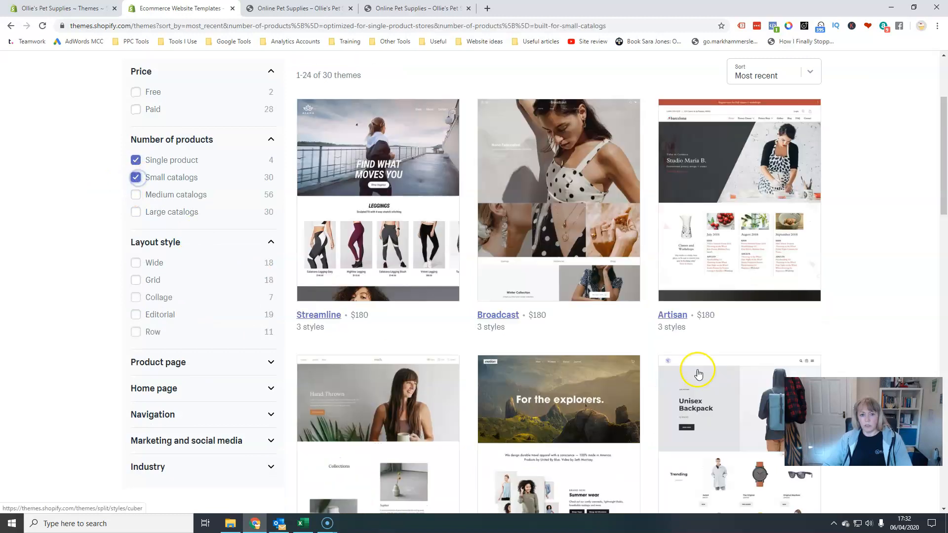
Open the Venue theme from the filtered results and try it on the store.
{"action": "scroll", "coordinate": [605, 356], "scroll_direction": "down", "scroll_amount": 8}
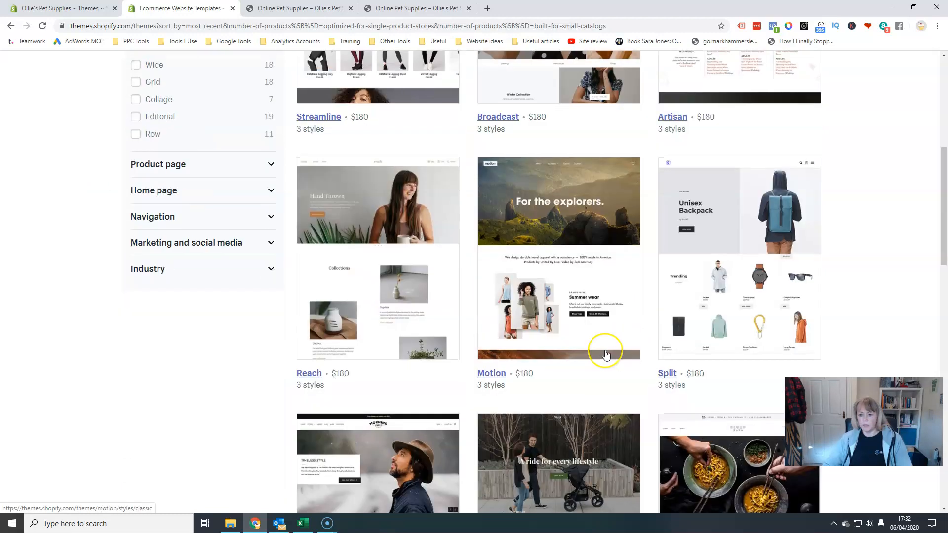
{"action": "scroll", "coordinate": [606, 354], "scroll_direction": "down", "scroll_amount": 3}
{"action": "left_click", "coordinate": [375, 140]}
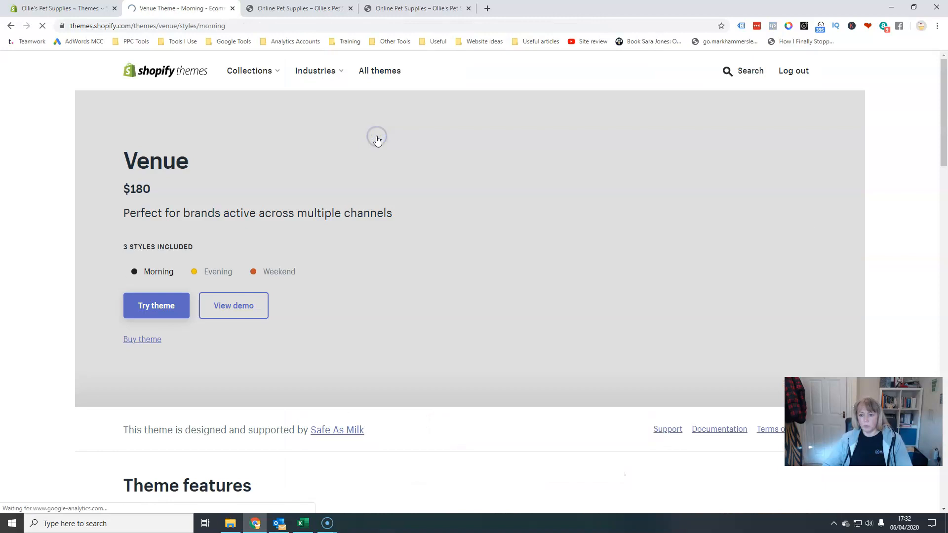
{"action": "left_click", "coordinate": [159, 310]}
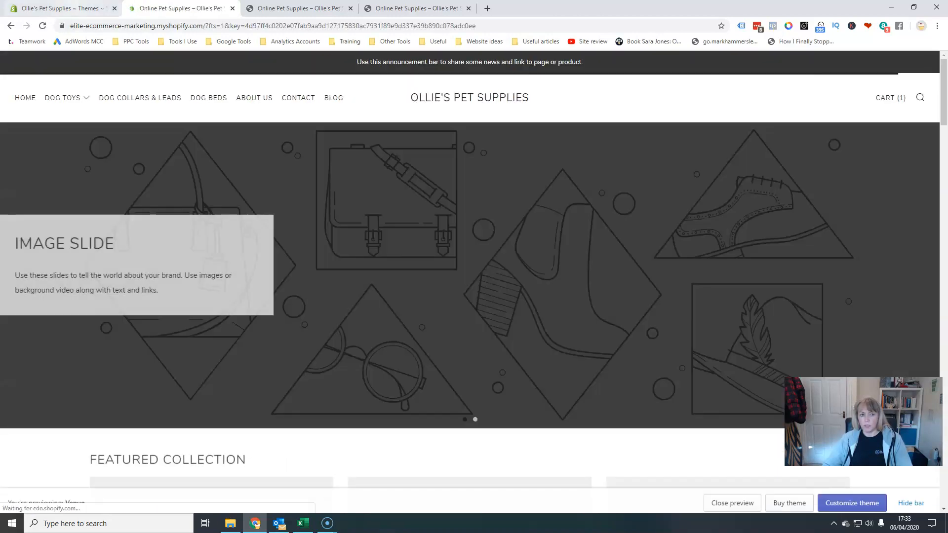
Reload the Themes admin page and scroll down to the theme library.
{"action": "left_click", "coordinate": [63, 8]}
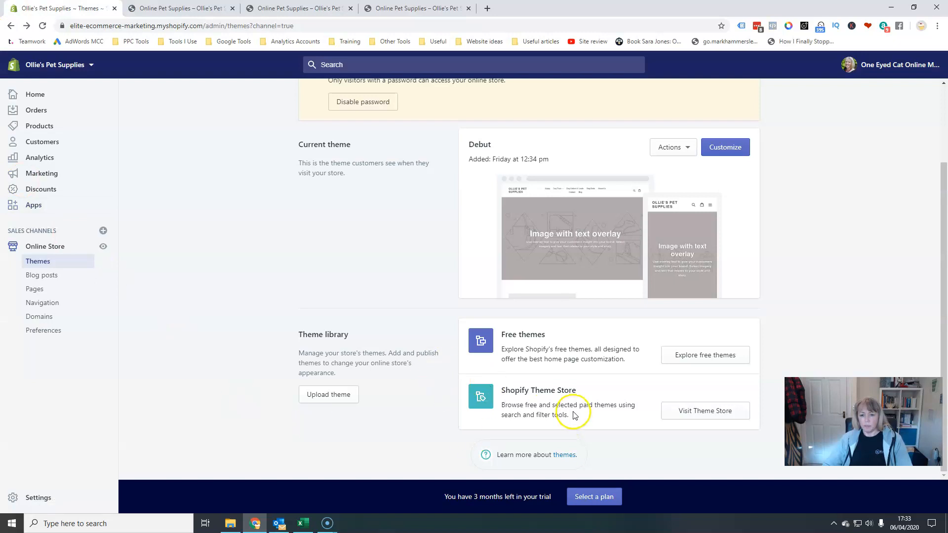
{"action": "left_click", "coordinate": [45, 27]}
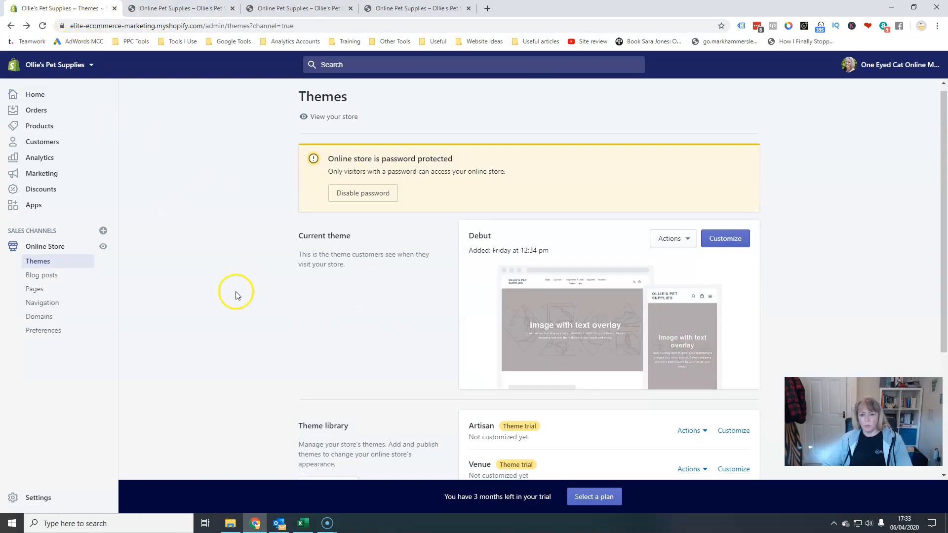
{"action": "scroll", "coordinate": [234, 292], "scroll_direction": "down", "scroll_amount": 4}
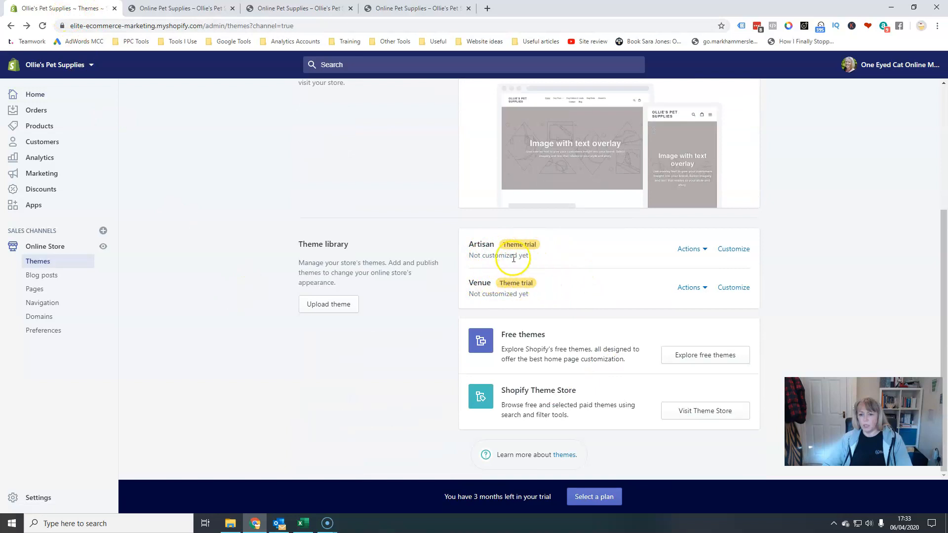
Scroll through the Venue theme preview's homepage sections.
{"action": "left_click", "coordinate": [188, 9]}
{"action": "scroll", "coordinate": [756, 261], "scroll_direction": "down", "scroll_amount": 15}
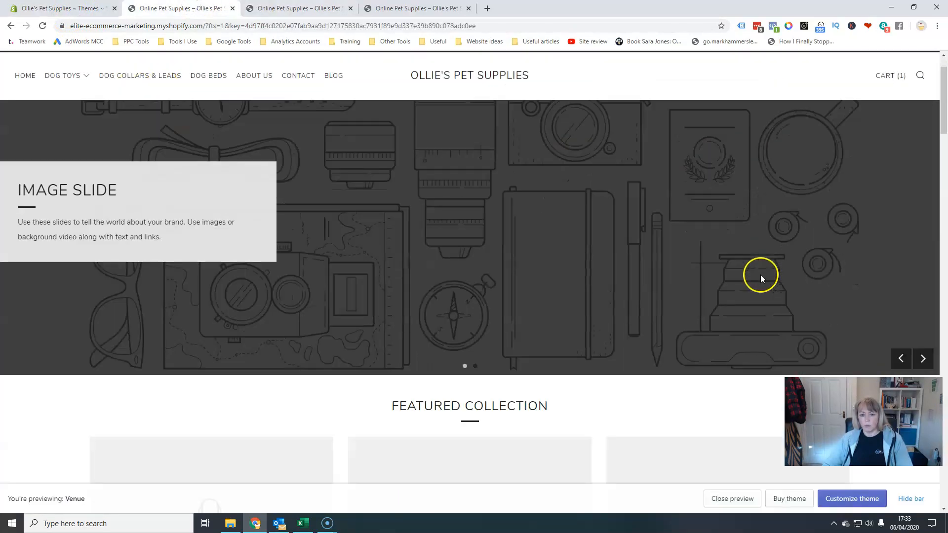
{"action": "scroll", "coordinate": [761, 277], "scroll_direction": "down", "scroll_amount": 20}
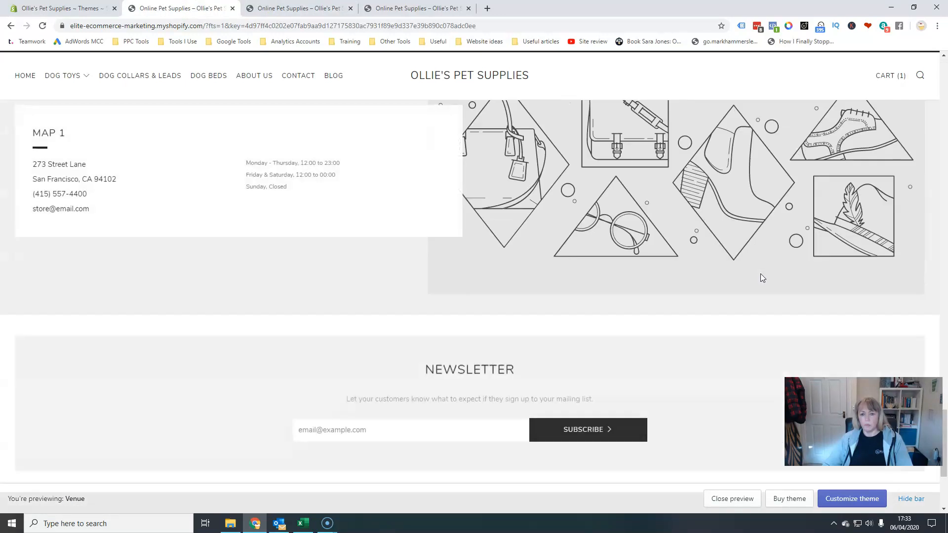
{"action": "scroll", "coordinate": [761, 276], "scroll_direction": "up", "scroll_amount": 15}
{"action": "scroll", "coordinate": [760, 274], "scroll_direction": "up", "scroll_amount": 8}
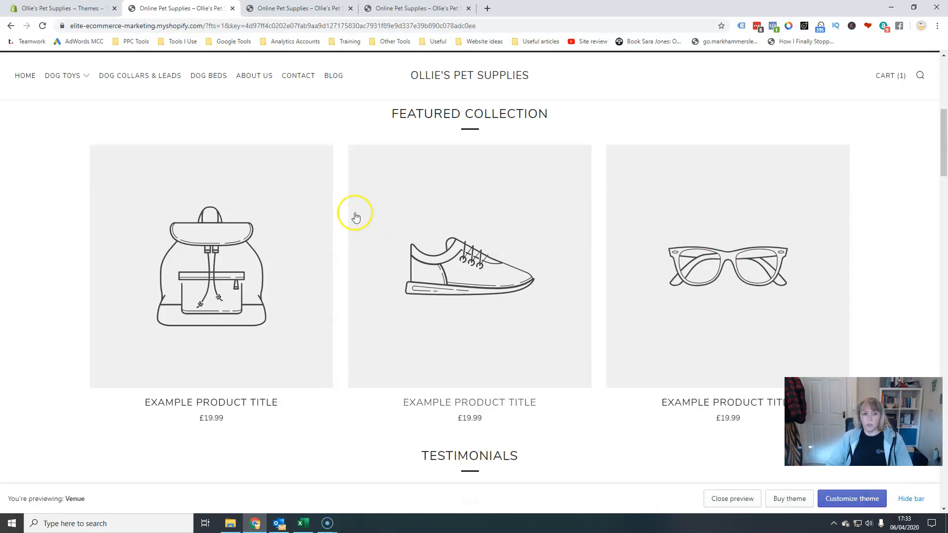
Close the Venue preview tab and open the Venue theme in the theme editor.
{"action": "left_click", "coordinate": [233, 8]}
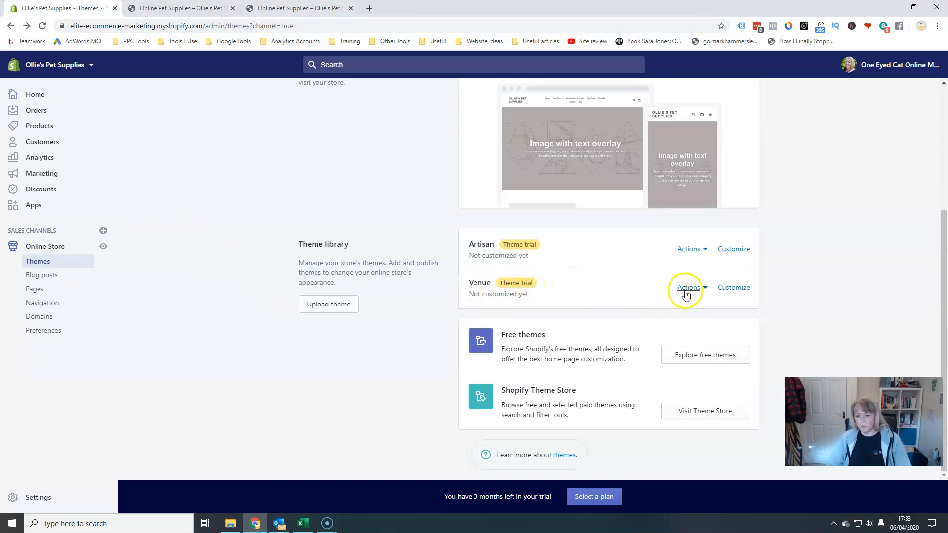
{"action": "left_click", "coordinate": [734, 288]}
{"action": "left_click", "coordinate": [732, 288]}
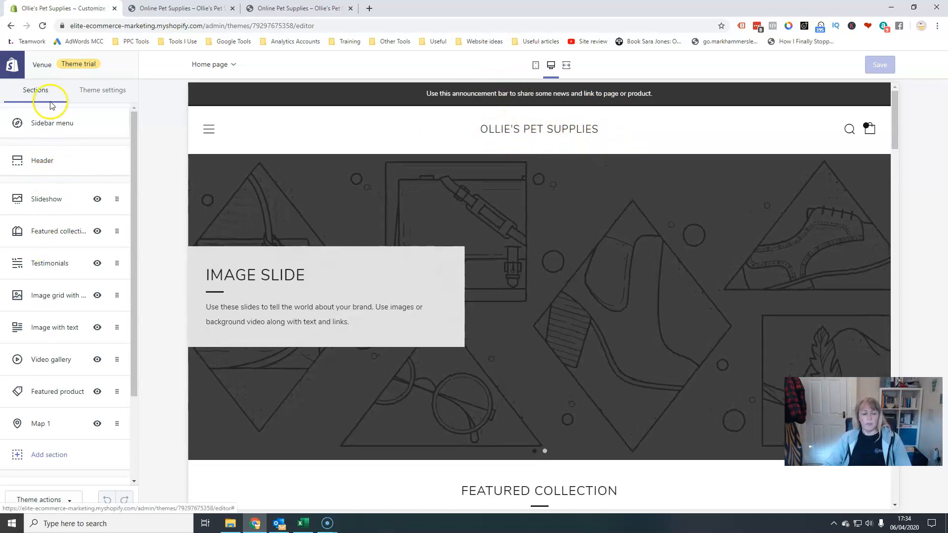
Open the Header section settings and set the header background colour to #FAFAFA.
{"action": "left_click", "coordinate": [44, 163]}
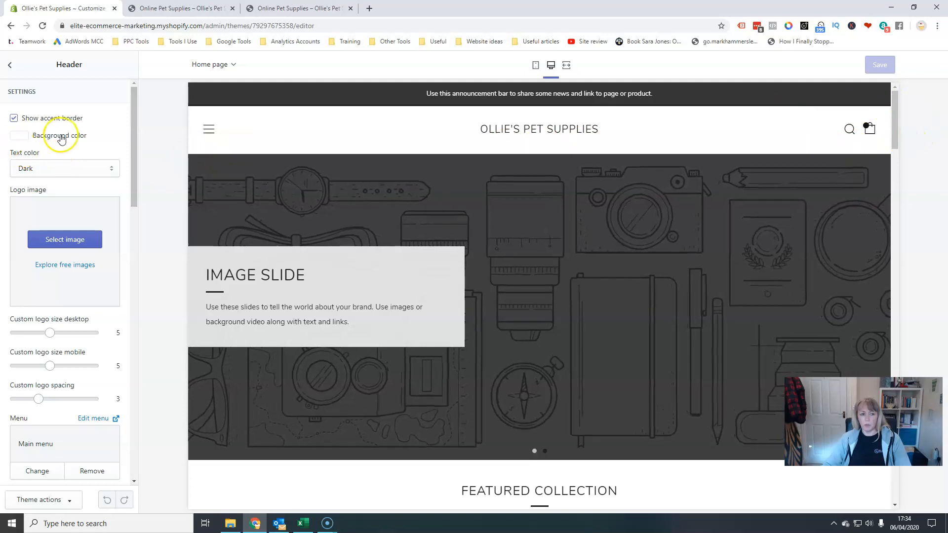
{"action": "left_click", "coordinate": [20, 136]}
{"action": "left_click", "coordinate": [36, 291]}
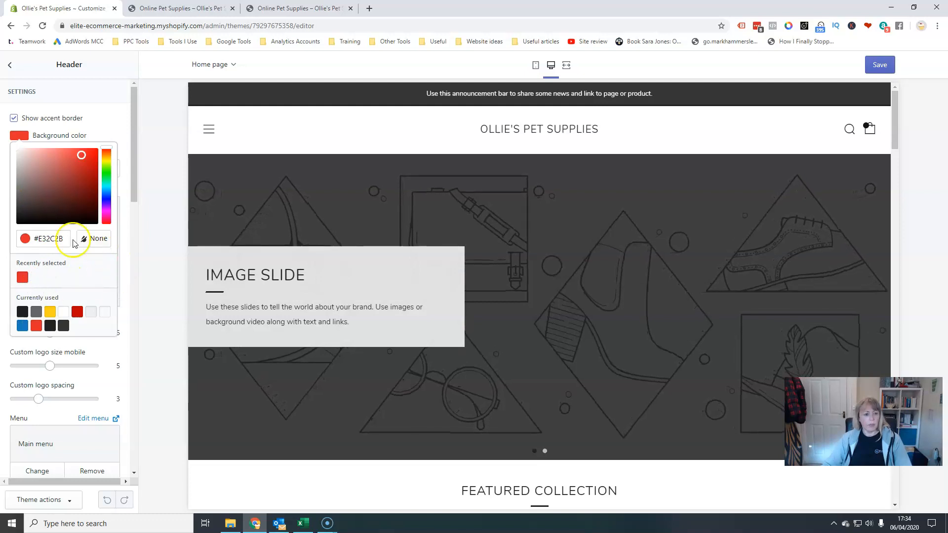
{"action": "left_click", "coordinate": [20, 136]}
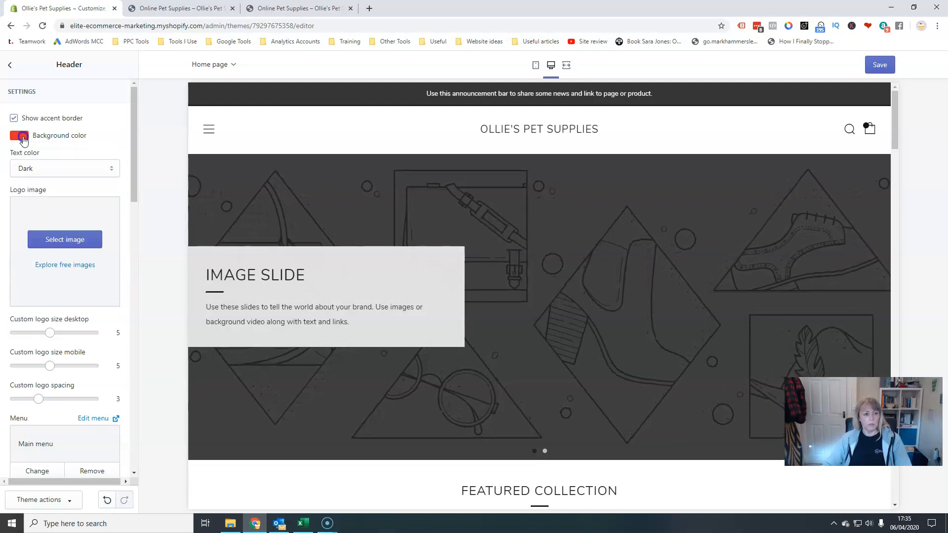
{"action": "left_click", "coordinate": [20, 136]}
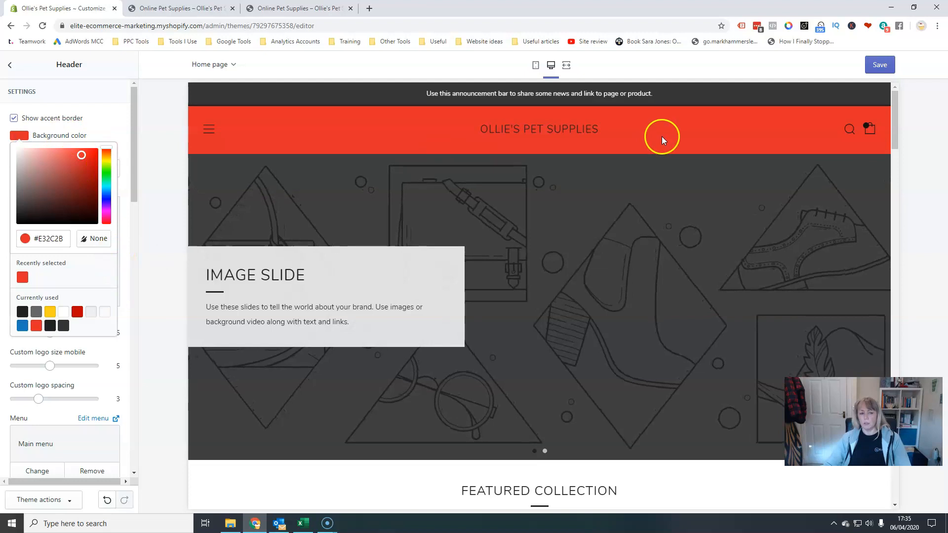
{"action": "left_click", "coordinate": [105, 311]}
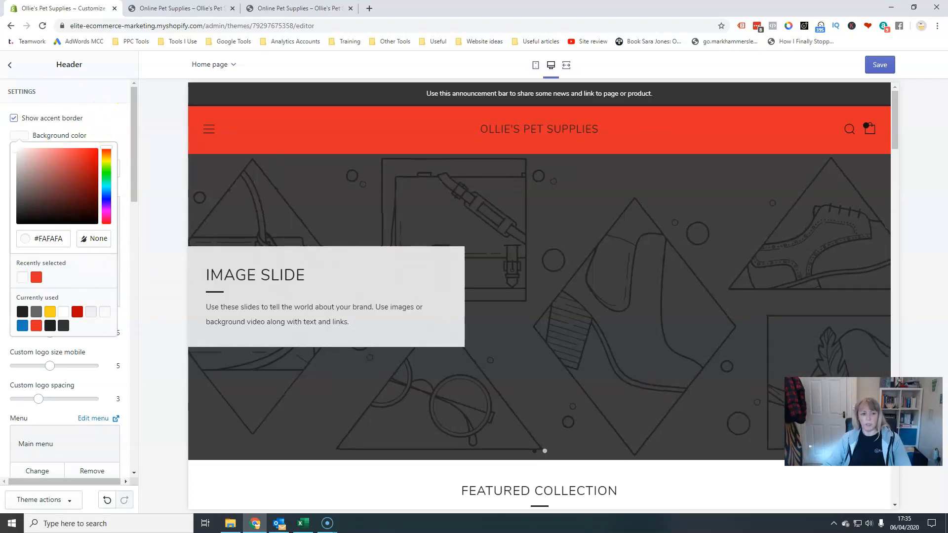
{"action": "left_click", "coordinate": [100, 126]}
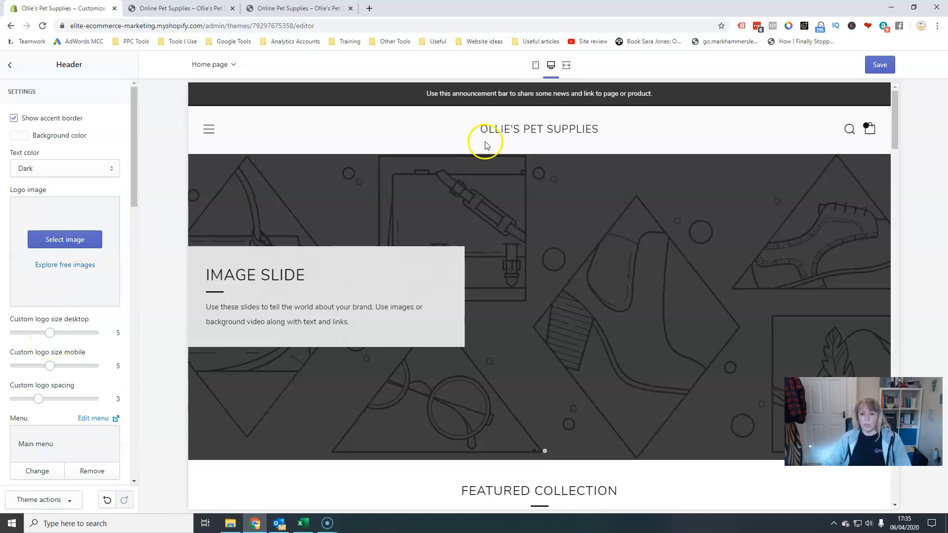
Upload logo_transparent from the HatchfulExport-All folder as the header logo image.
{"action": "left_click", "coordinate": [71, 240]}
{"action": "left_click", "coordinate": [34, 138]}
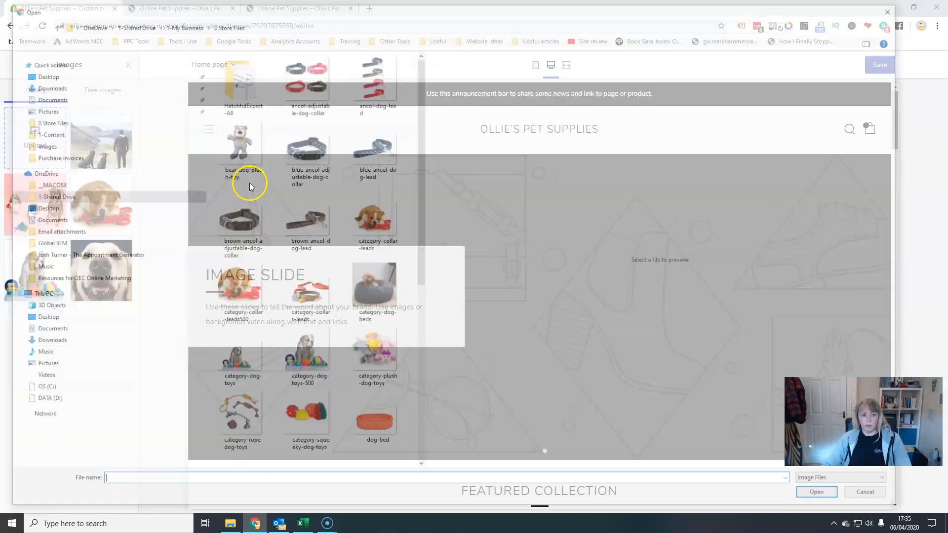
{"action": "double_click", "coordinate": [231, 79]}
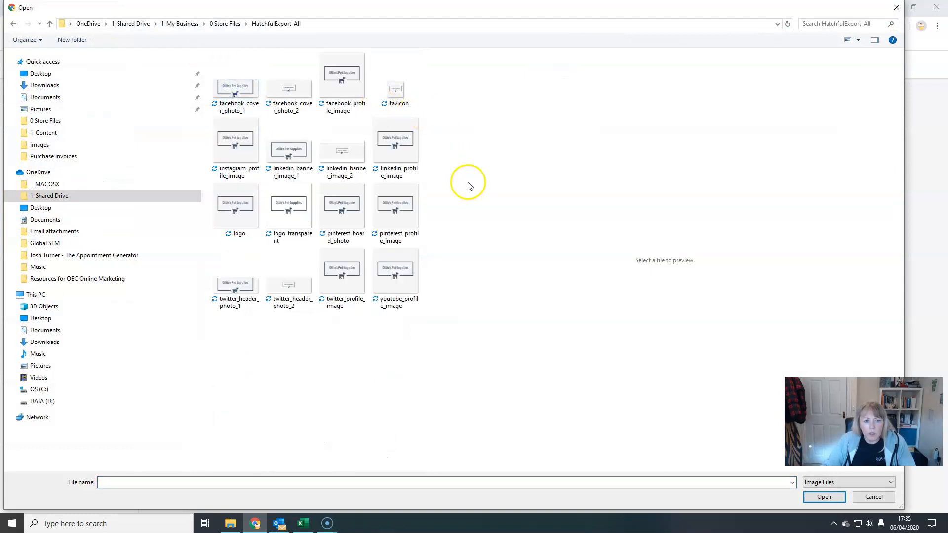
{"action": "left_click", "coordinate": [283, 216]}
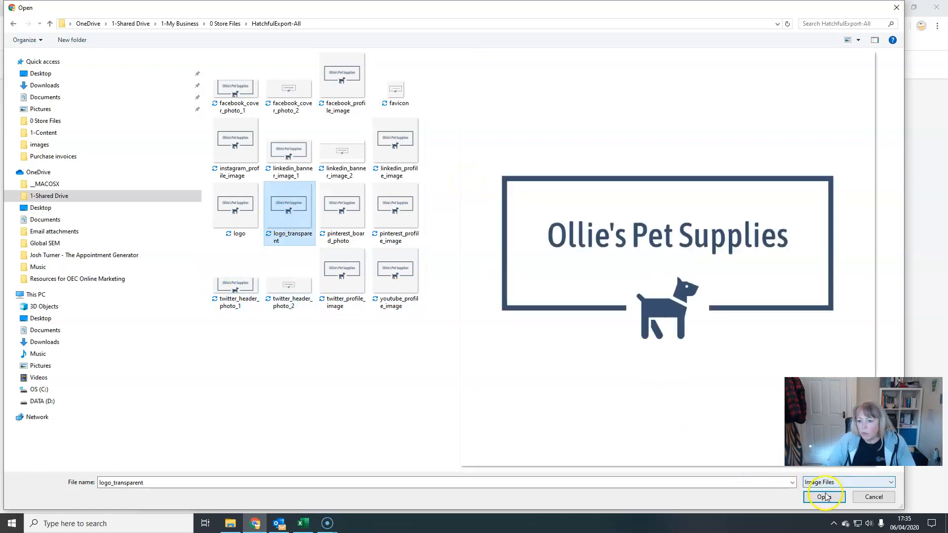
{"action": "left_click", "coordinate": [824, 497]}
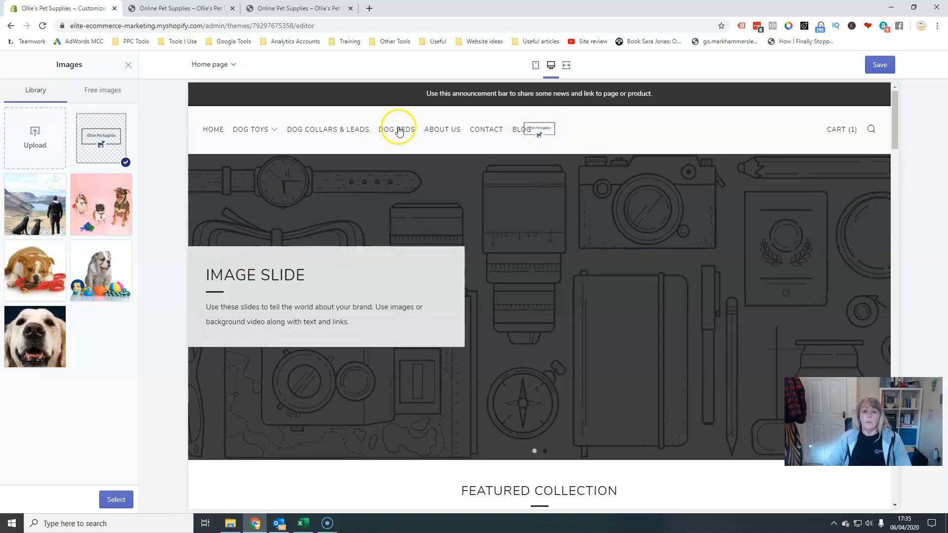
{"action": "left_click", "coordinate": [545, 123]}
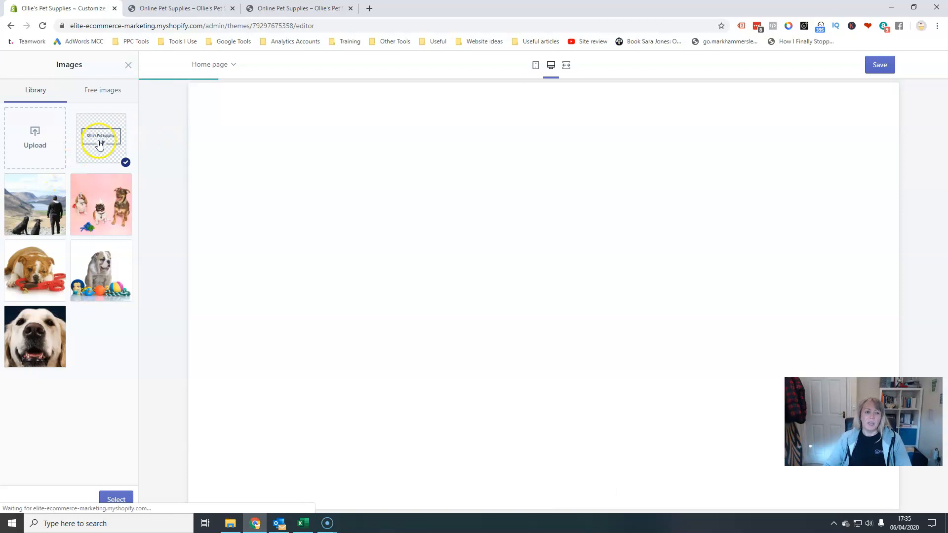
{"action": "left_click", "coordinate": [99, 141]}
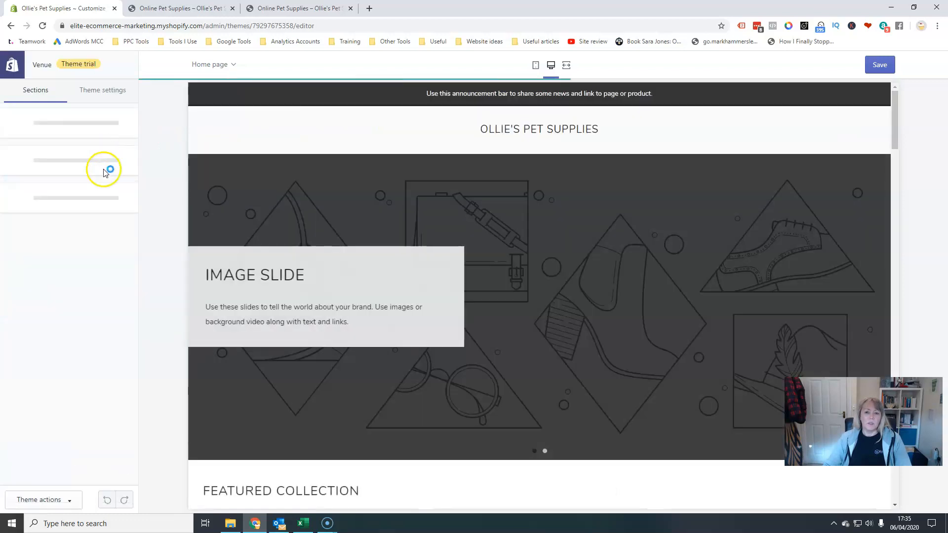
{"action": "left_click", "coordinate": [63, 124]}
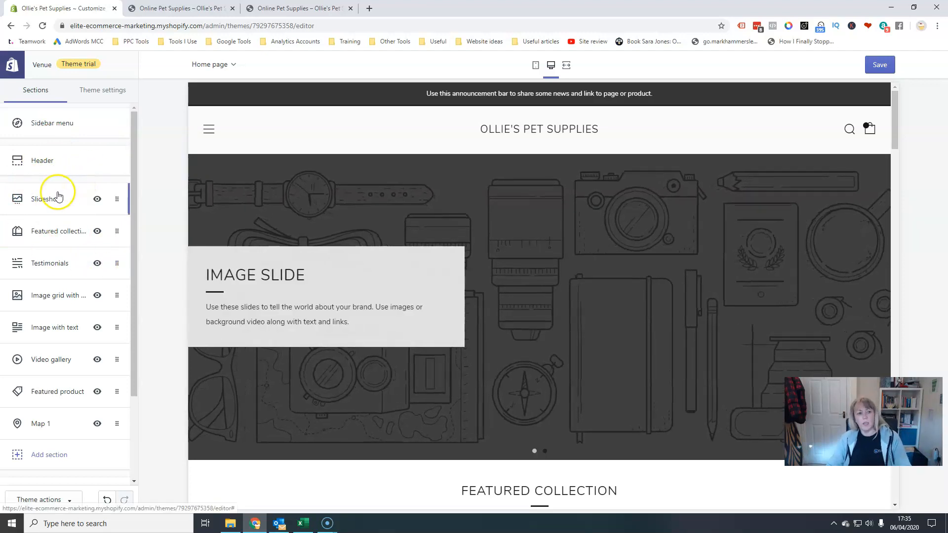
Select the uploaded Ollie's Pet Supplies logo as the Venue header logo image and set the desktop logo size to 9.
{"action": "left_click", "coordinate": [74, 164]}
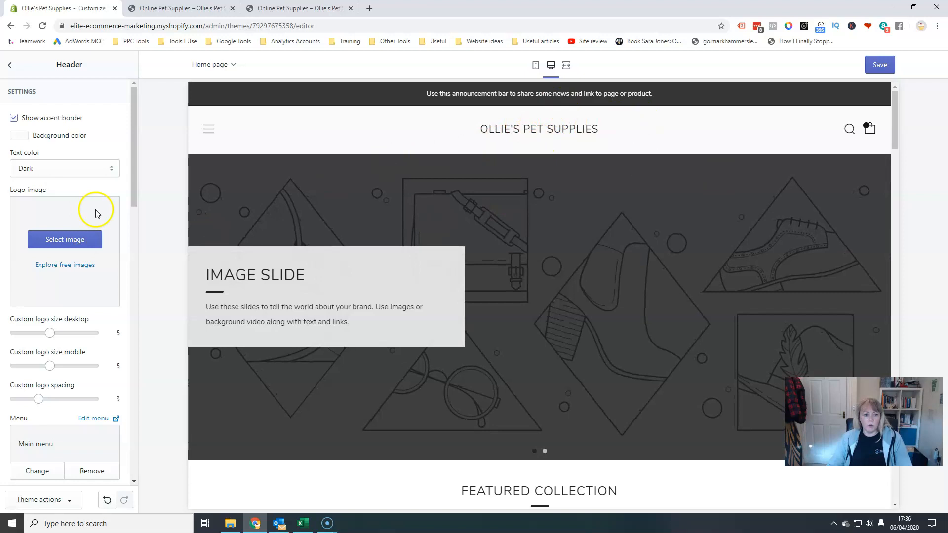
{"action": "left_click", "coordinate": [70, 246]}
{"action": "left_click", "coordinate": [101, 139]}
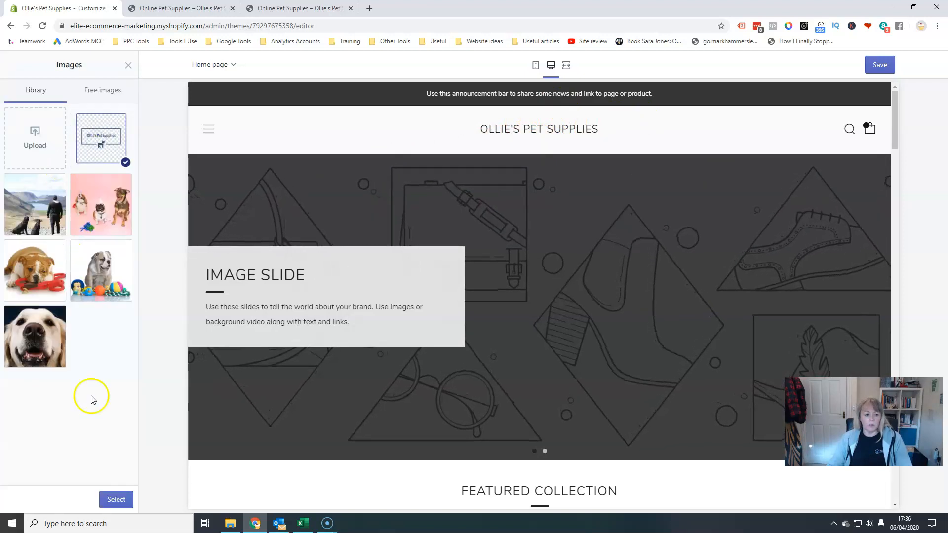
{"action": "left_click", "coordinate": [115, 500]}
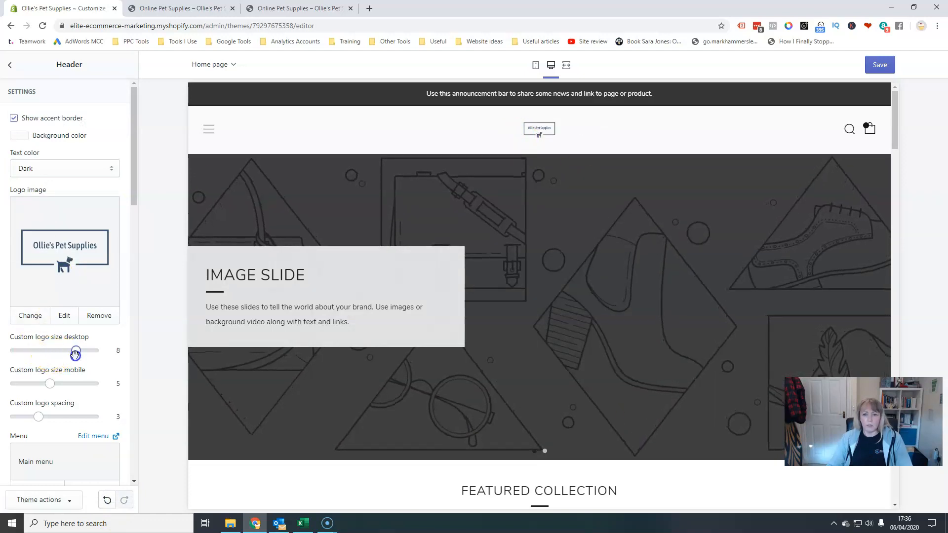
{"action": "left_click_drag", "start_coordinate": [75, 351], "coordinate": [86, 352]}
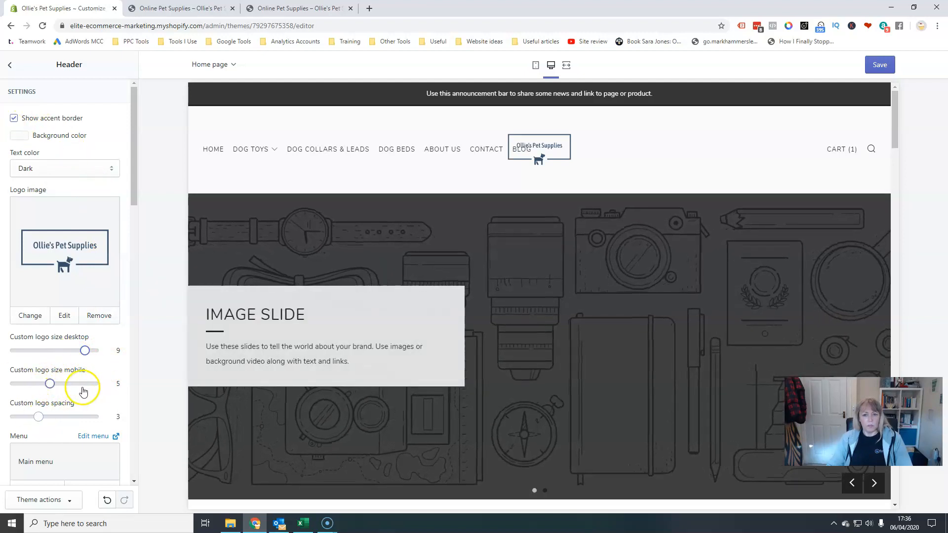
Set the header's navigation style to Center.
{"action": "scroll", "coordinate": [79, 460], "scroll_direction": "down", "scroll_amount": 3}
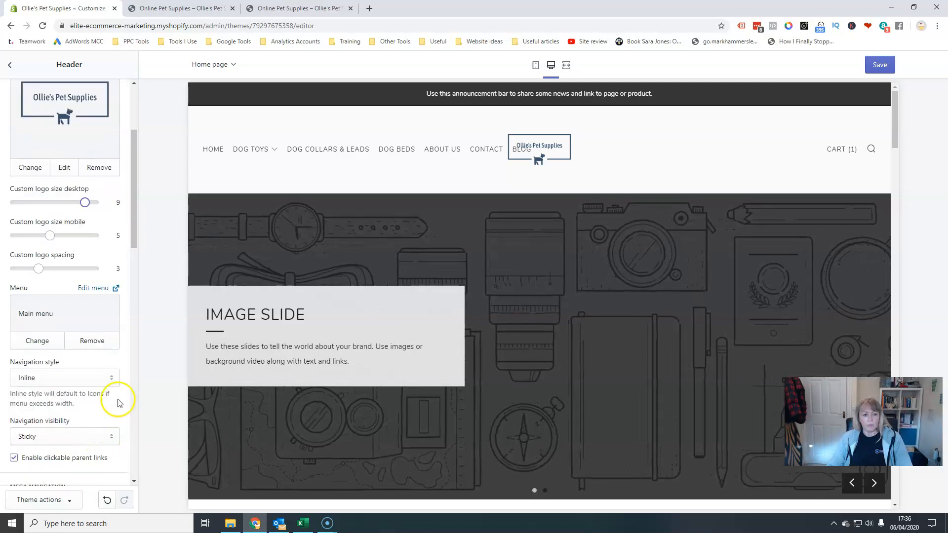
{"action": "scroll", "coordinate": [105, 392], "scroll_direction": "down", "scroll_amount": 2}
{"action": "left_click", "coordinate": [106, 280]}
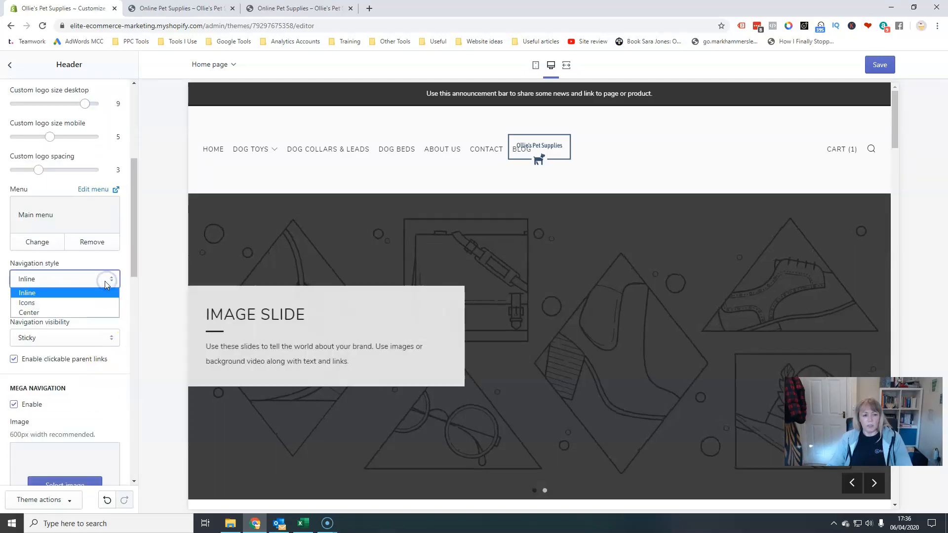
{"action": "left_click", "coordinate": [86, 313]}
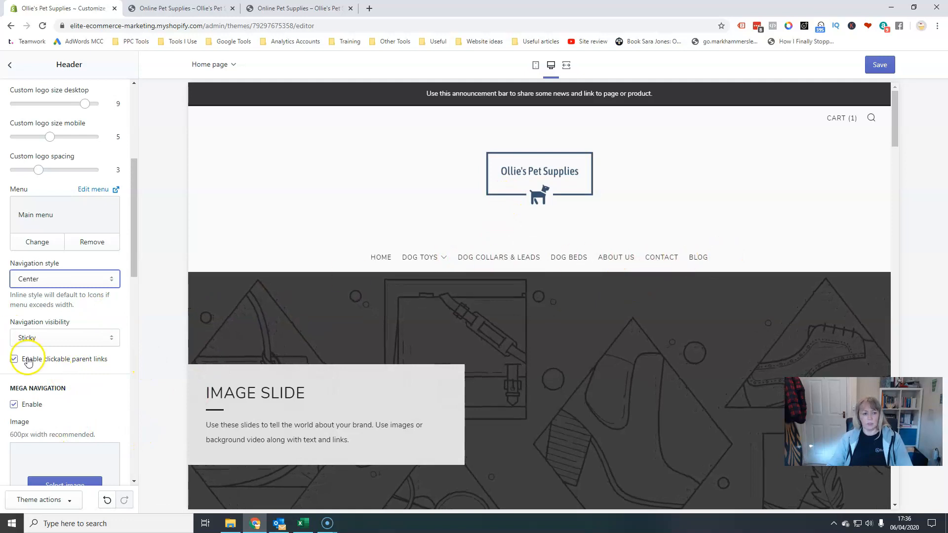
Review the remaining header settings for navigation visibility, mega navigation, selectors and announcement bar, then return to the sections list.
{"action": "left_click", "coordinate": [112, 337]}
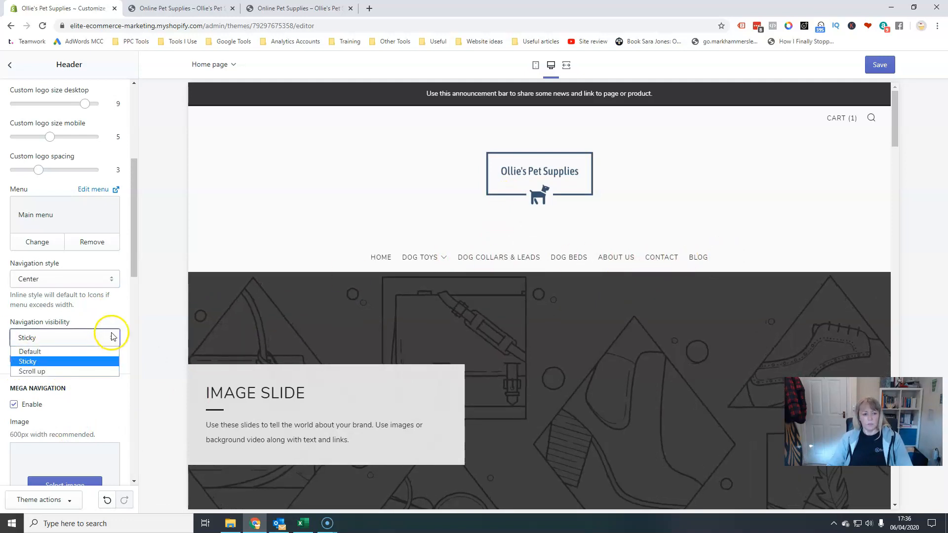
{"action": "scroll", "coordinate": [57, 375], "scroll_direction": "down", "scroll_amount": 2}
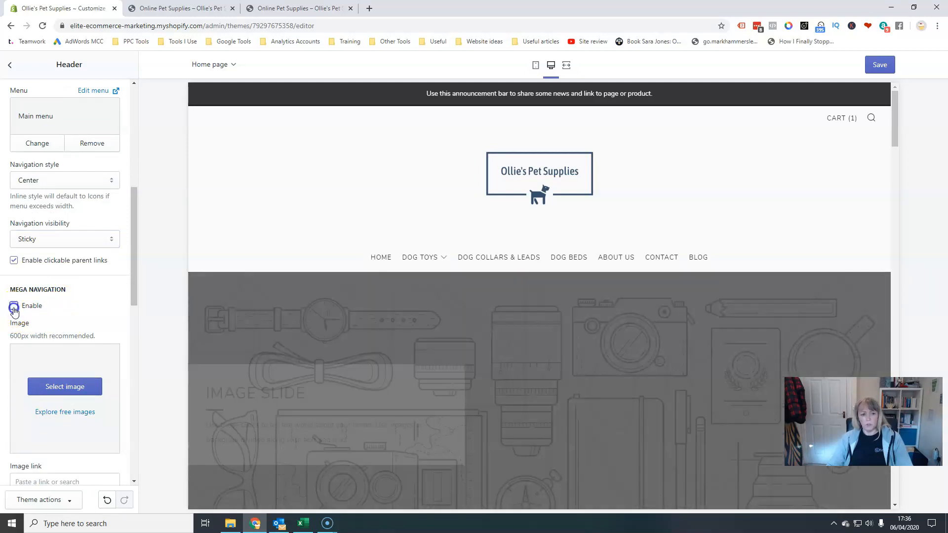
{"action": "left_click", "coordinate": [14, 306]}
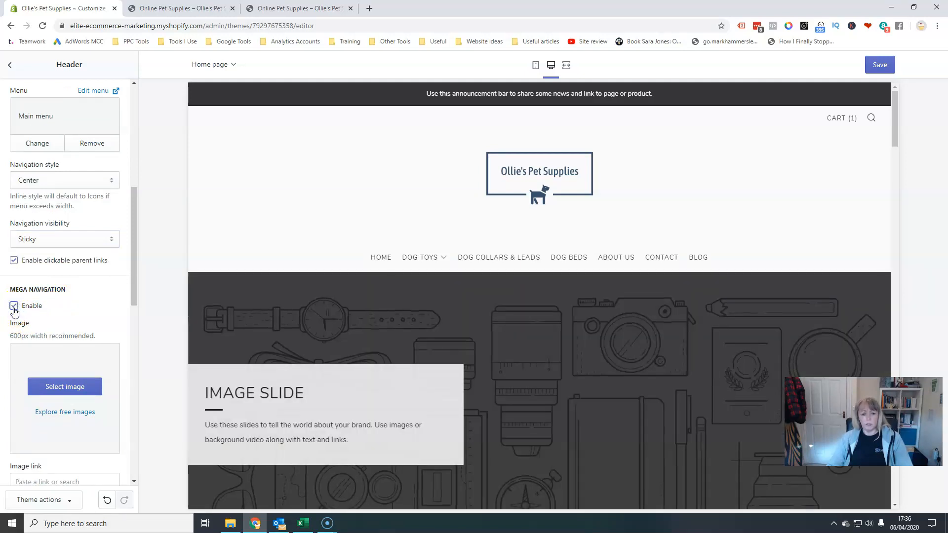
{"action": "scroll", "coordinate": [79, 316], "scroll_direction": "down", "scroll_amount": 5}
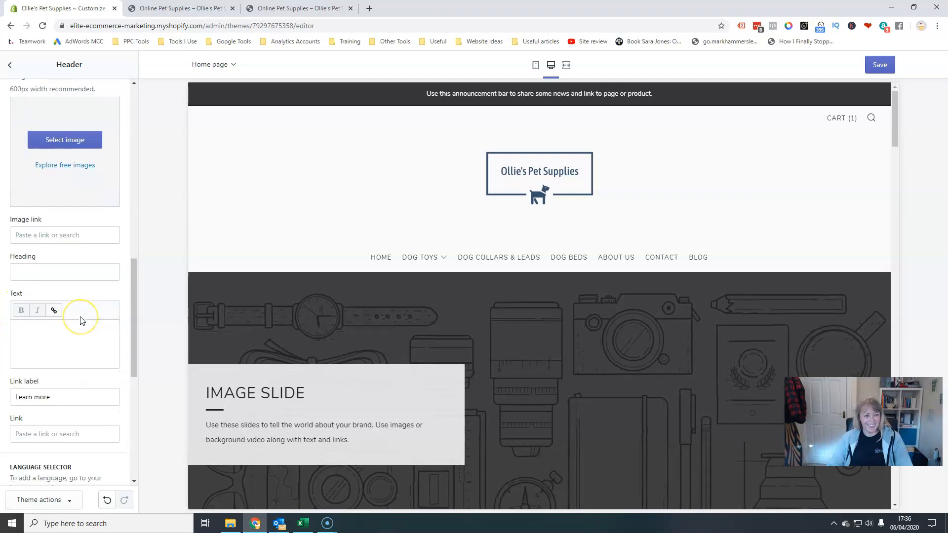
{"action": "scroll", "coordinate": [79, 336], "scroll_direction": "down", "scroll_amount": 7}
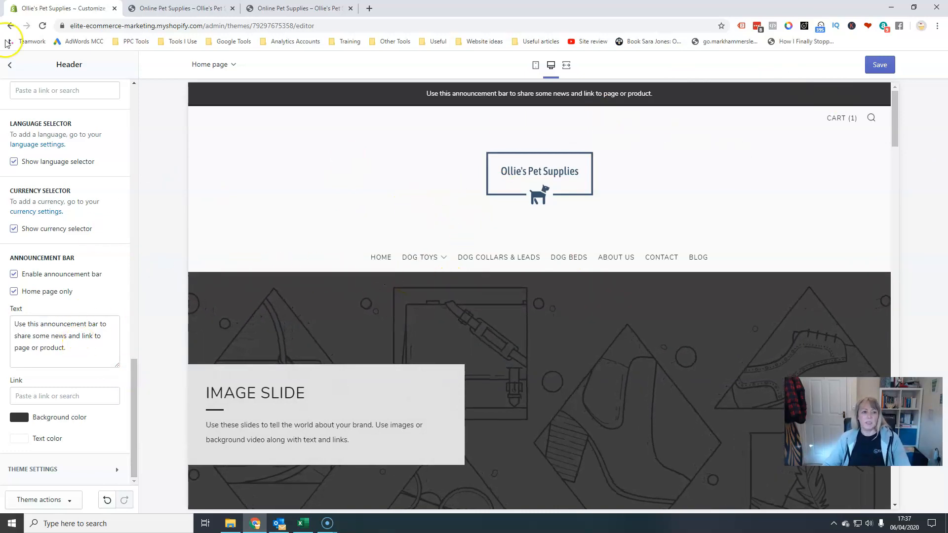
{"action": "left_click", "coordinate": [10, 65]}
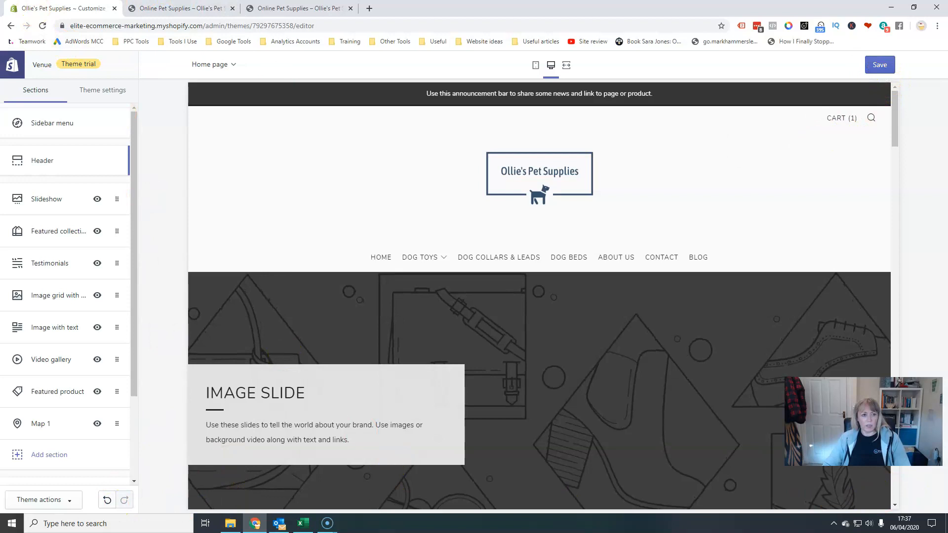
Leave the Venue theme editor without saving and open the current Debut theme for customising.
{"action": "left_click", "coordinate": [11, 27]}
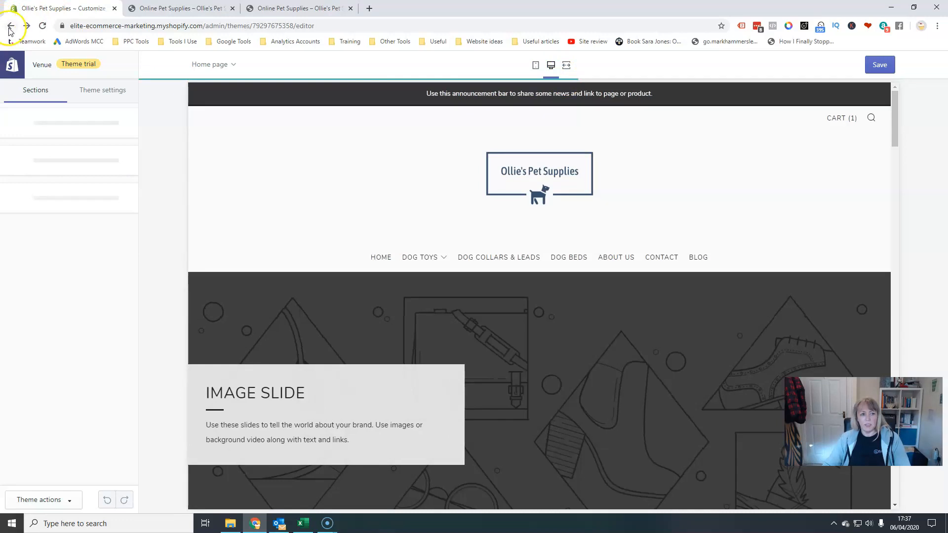
{"action": "left_click", "coordinate": [9, 30]}
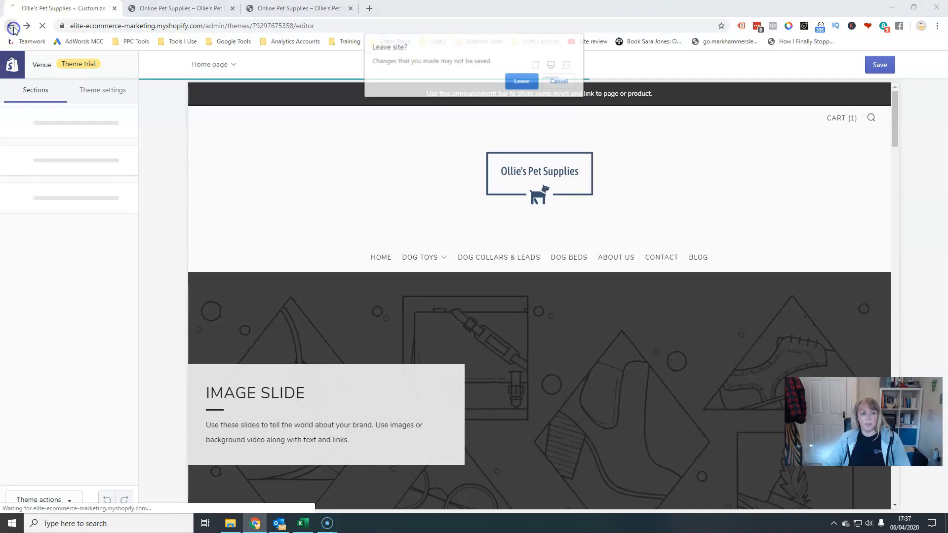
{"action": "left_click", "coordinate": [521, 81]}
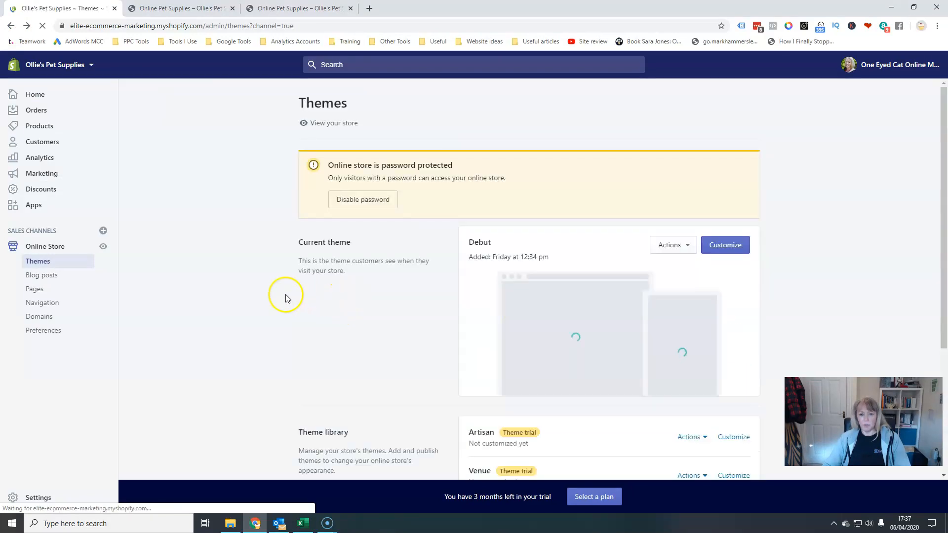
{"action": "left_click", "coordinate": [724, 243]}
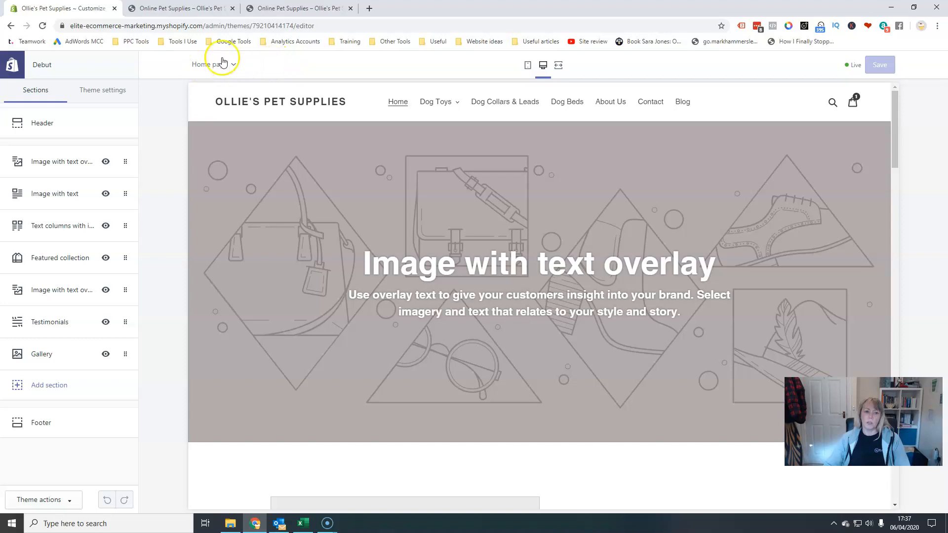
Hide the Image with text section on the Debut home page.
{"action": "left_click_drag", "start_coordinate": [897, 118], "coordinate": [899, 184]}
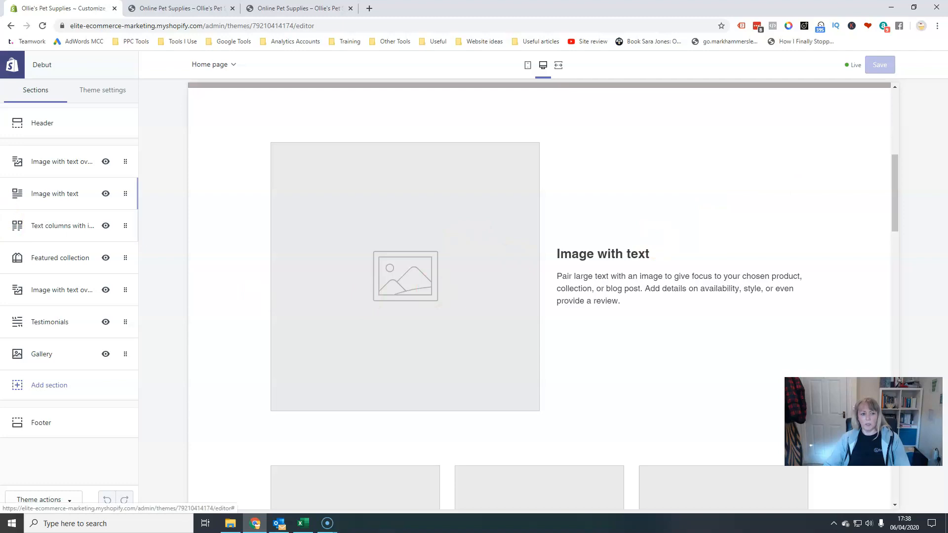
{"action": "left_click", "coordinate": [61, 196]}
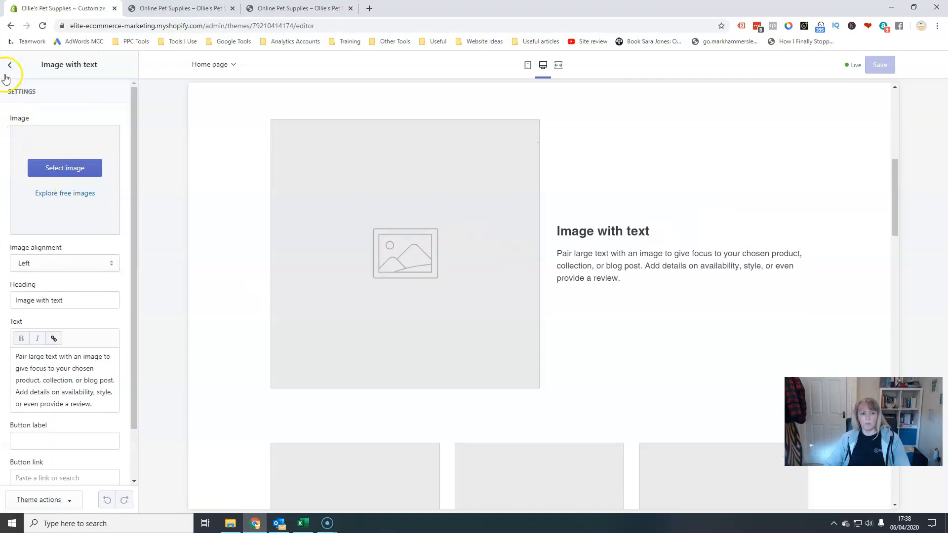
{"action": "left_click", "coordinate": [9, 64]}
{"action": "left_click", "coordinate": [106, 194]}
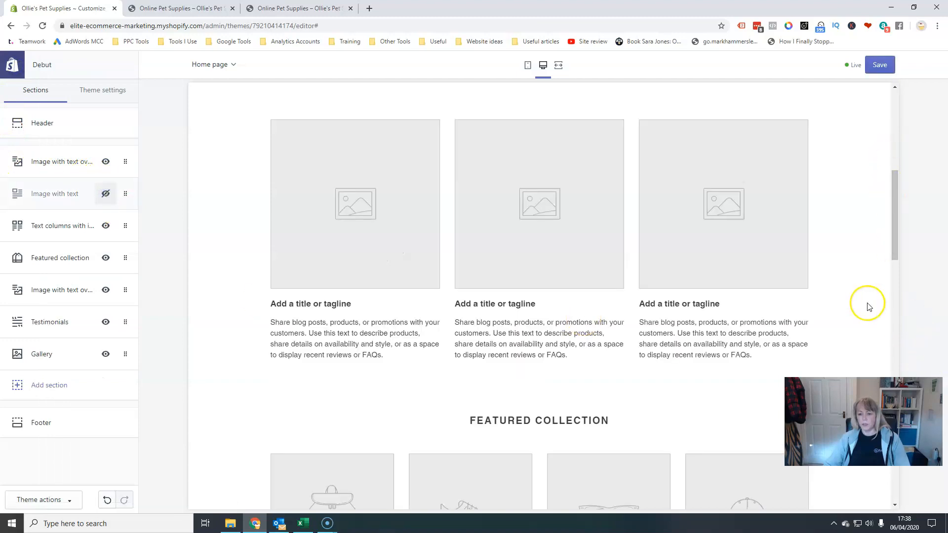
Set the Text columns with images section's heading to "Text Columns".
{"action": "scroll", "coordinate": [866, 304], "scroll_direction": "up", "scroll_amount": 3}
{"action": "scroll", "coordinate": [844, 285], "scroll_direction": "down", "scroll_amount": 2}
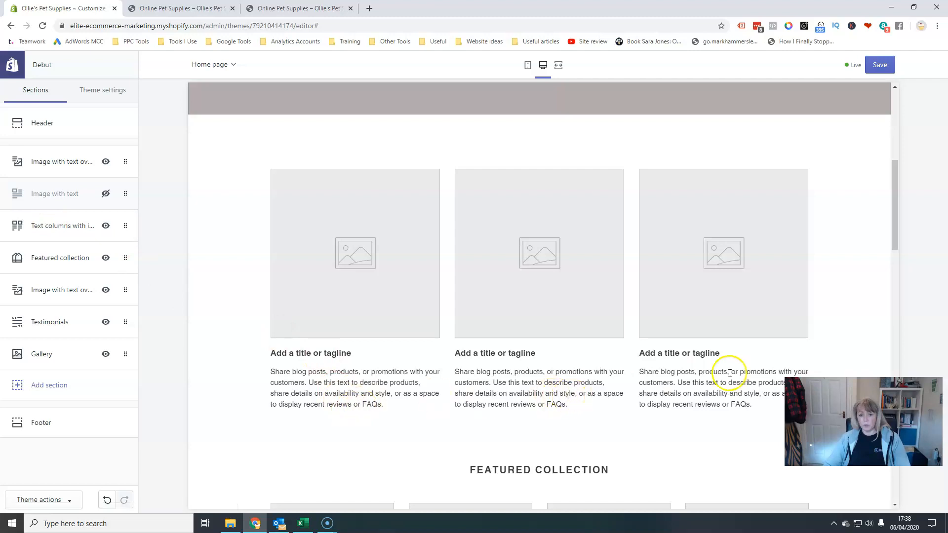
{"action": "left_click", "coordinate": [48, 226]}
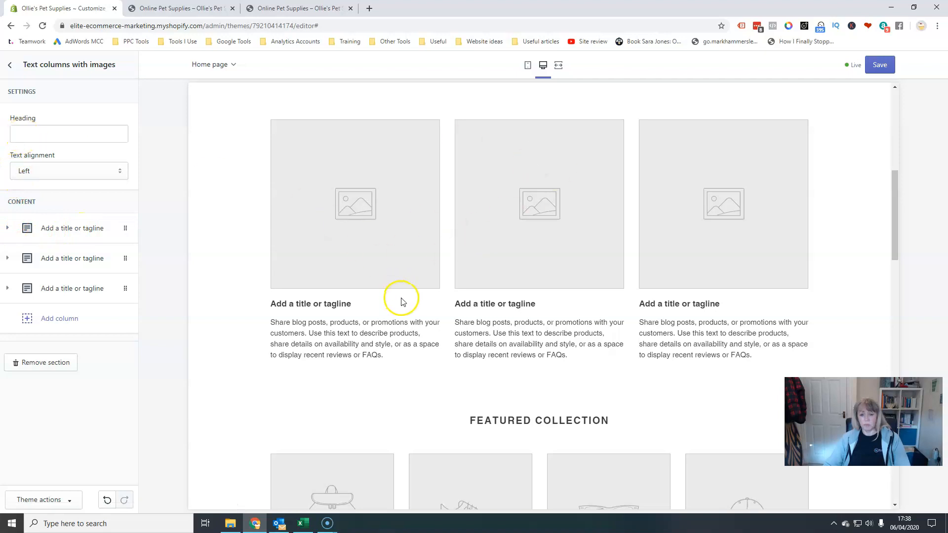
{"action": "scroll", "coordinate": [450, 339], "scroll_direction": "up", "scroll_amount": 2}
{"action": "left_click", "coordinate": [20, 132]}
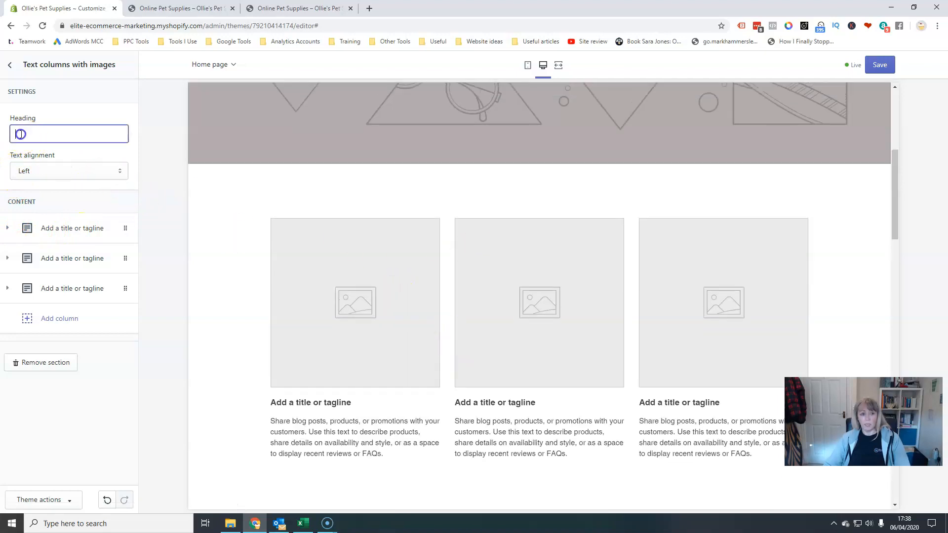
{"action": "type", "text": "Tex"}
{"action": "type", "text": "t Cl"}
{"action": "type", "text": "olumns"}
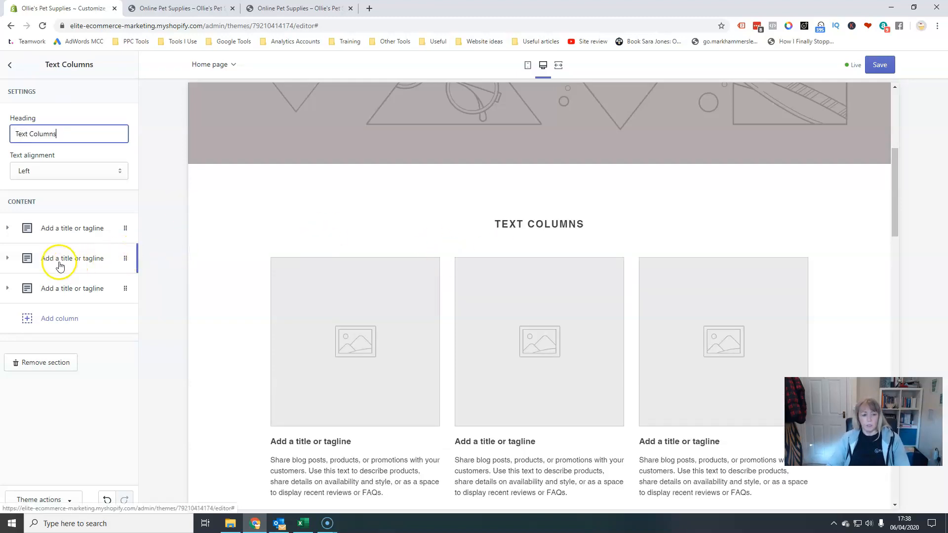
Expand the first text column and toggle its Show image option off and back on.
{"action": "left_click", "coordinate": [9, 231]}
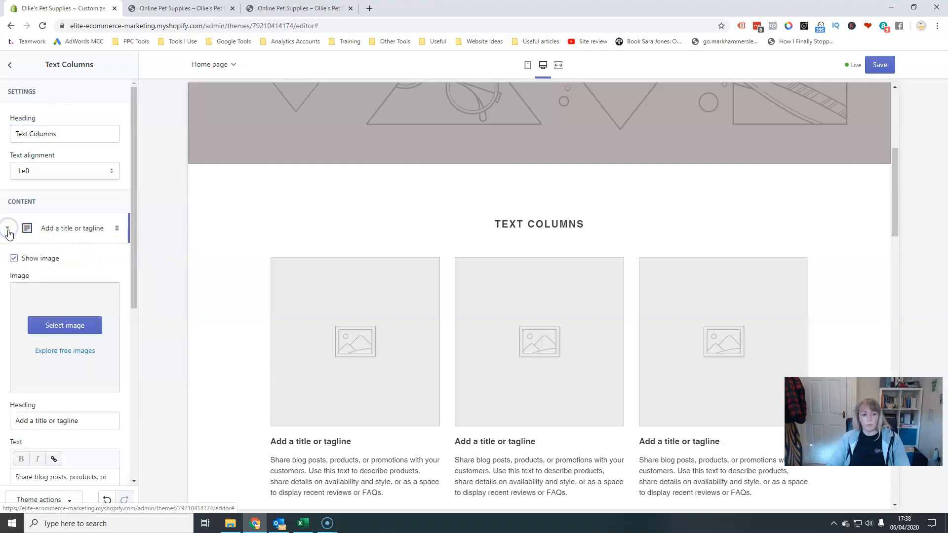
{"action": "left_click", "coordinate": [13, 260]}
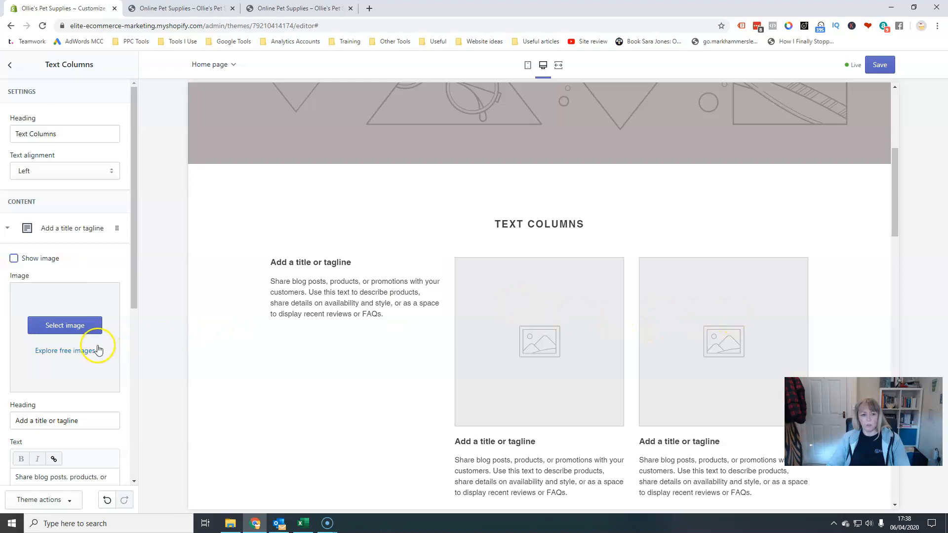
{"action": "left_click", "coordinate": [13, 260]}
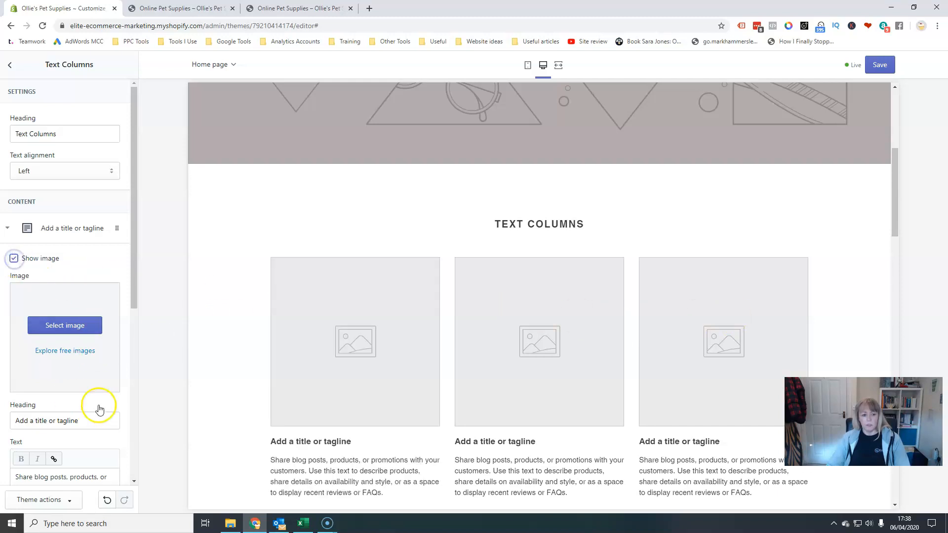
Give the first text column a button labelled "See More" linking to the Dog Toys collection.
{"action": "scroll", "coordinate": [57, 356], "scroll_direction": "down", "scroll_amount": 1}
{"action": "left_click", "coordinate": [53, 370]}
{"action": "scroll", "coordinate": [55, 372], "scroll_direction": "down", "scroll_amount": 3}
{"action": "scroll", "coordinate": [55, 371], "scroll_direction": "down", "scroll_amount": 1}
{"action": "left_click", "coordinate": [42, 322]}
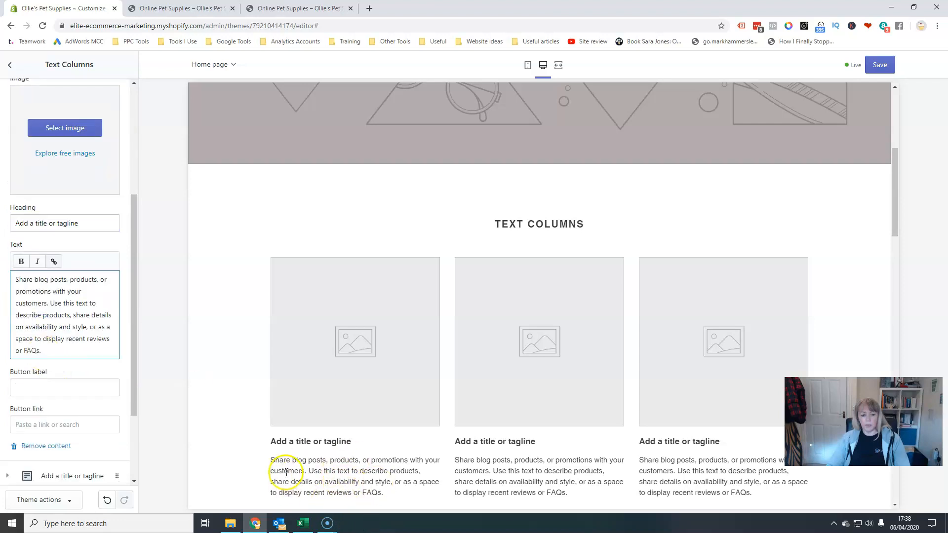
{"action": "scroll", "coordinate": [325, 431], "scroll_direction": "down", "scroll_amount": 4}
{"action": "left_click", "coordinate": [52, 387]}
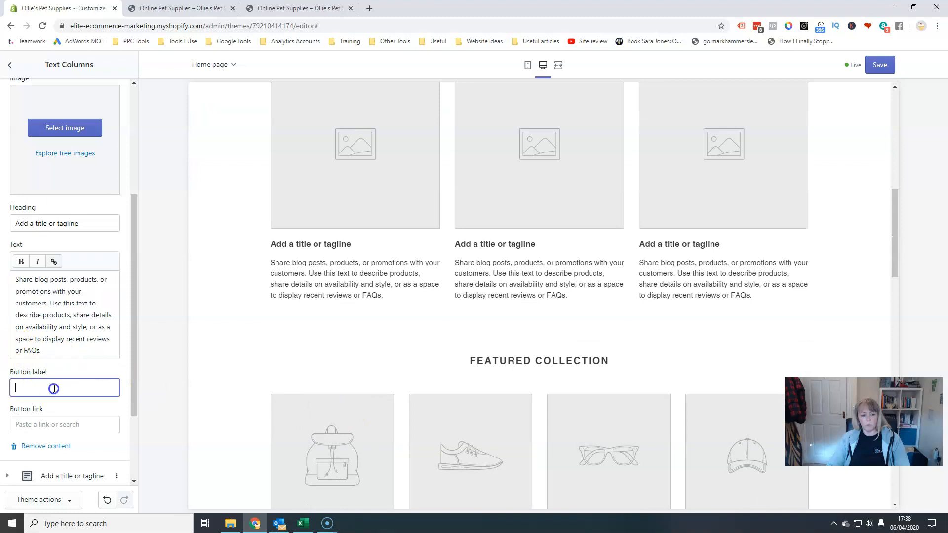
{"action": "type", "text": "See More"}
{"action": "key", "text": "Tab"}
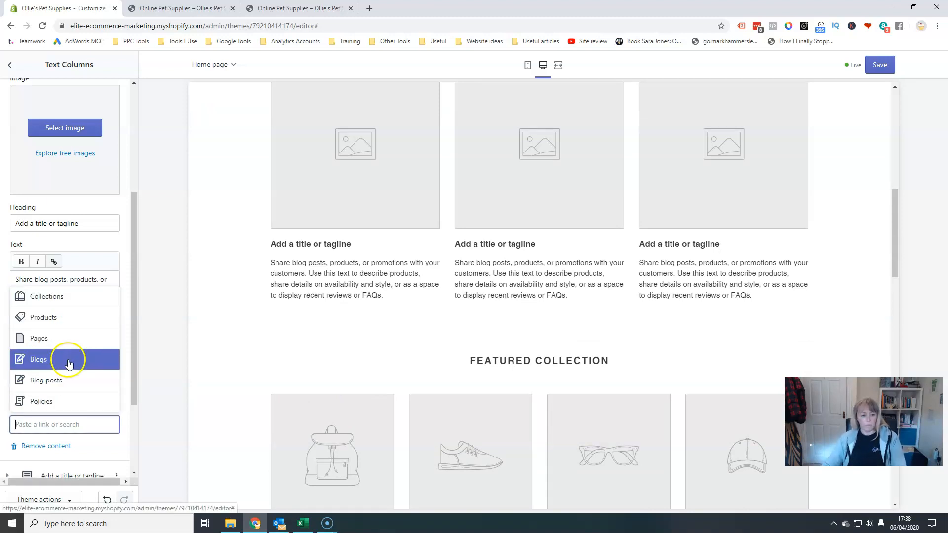
{"action": "left_click", "coordinate": [46, 296]}
{"action": "left_click", "coordinate": [45, 374]}
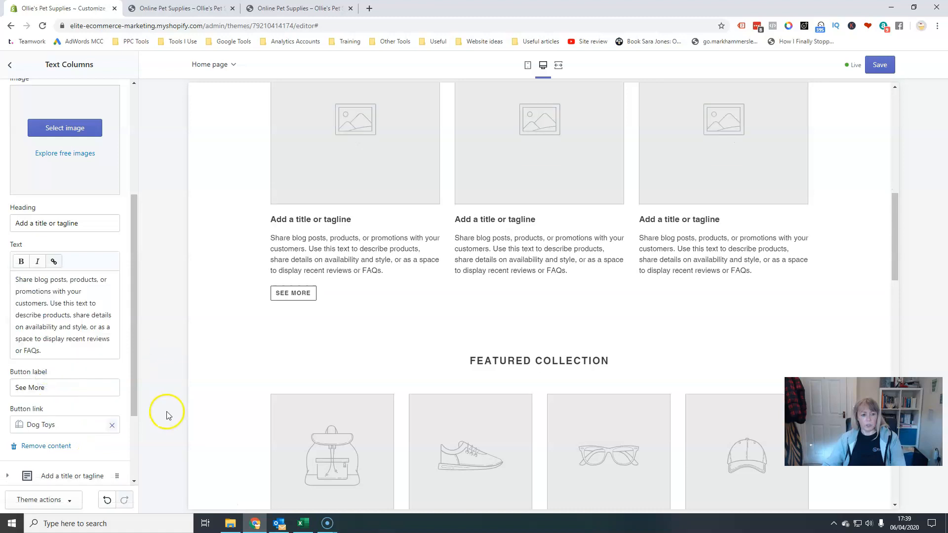
Follow the See More button to the Dog Toys collection preview and return to the home page preview.
{"action": "left_click", "coordinate": [286, 293]}
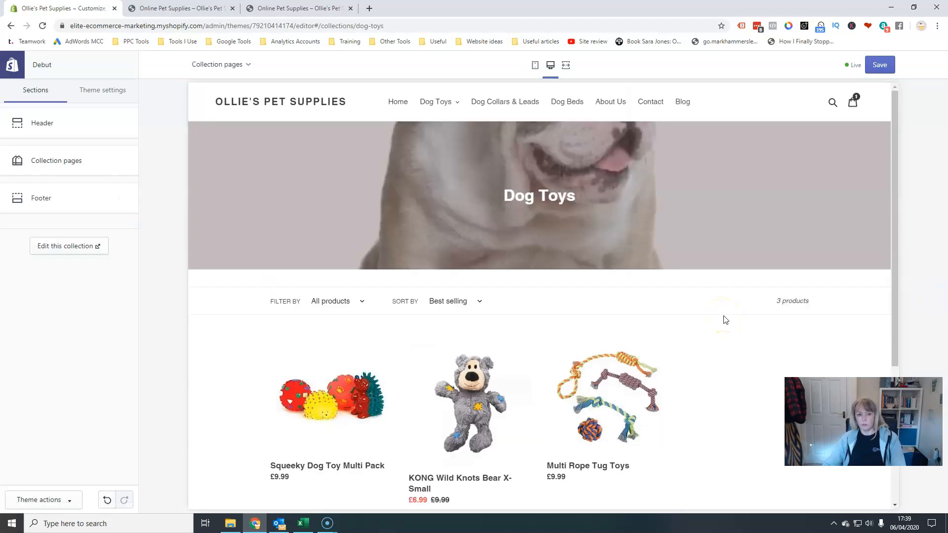
{"action": "left_click", "coordinate": [228, 65]}
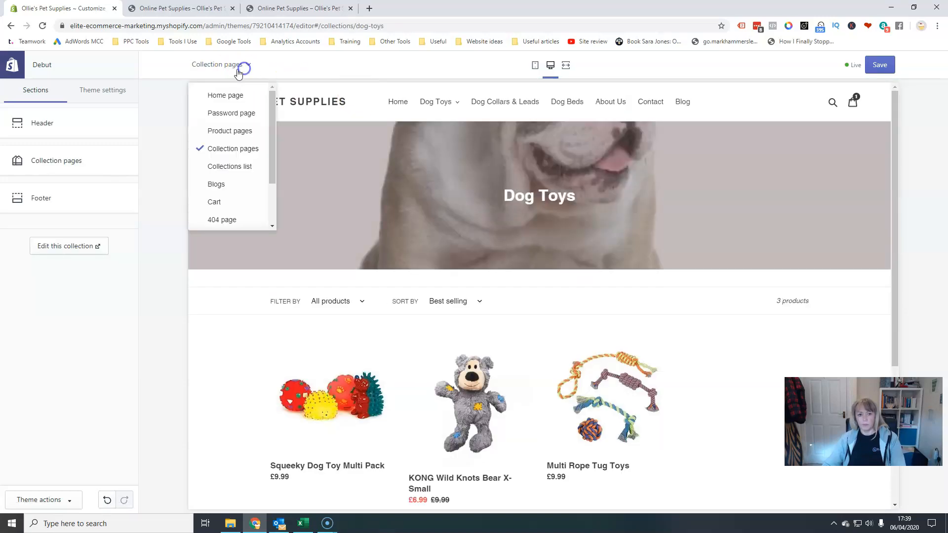
{"action": "left_click", "coordinate": [225, 92]}
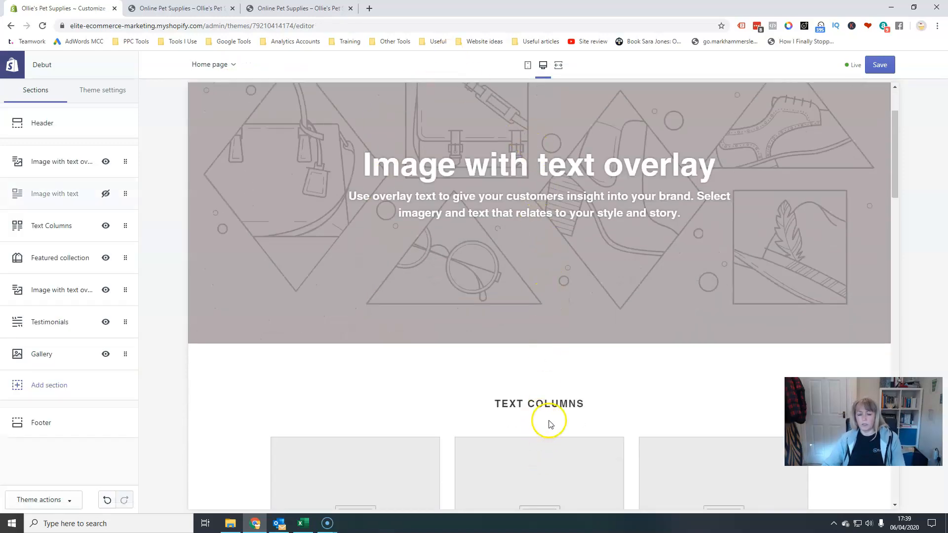
{"action": "scroll", "coordinate": [549, 424], "scroll_direction": "down", "scroll_amount": 2}
{"action": "scroll", "coordinate": [567, 469], "scroll_direction": "down", "scroll_amount": 2}
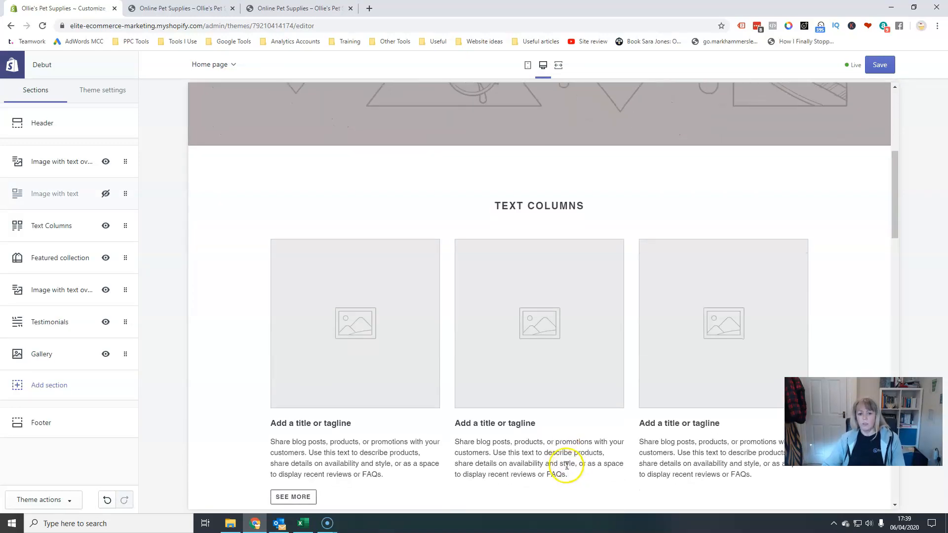
Hide the Text Columns section on the home page.
{"action": "scroll", "coordinate": [567, 466], "scroll_direction": "down", "scroll_amount": 2}
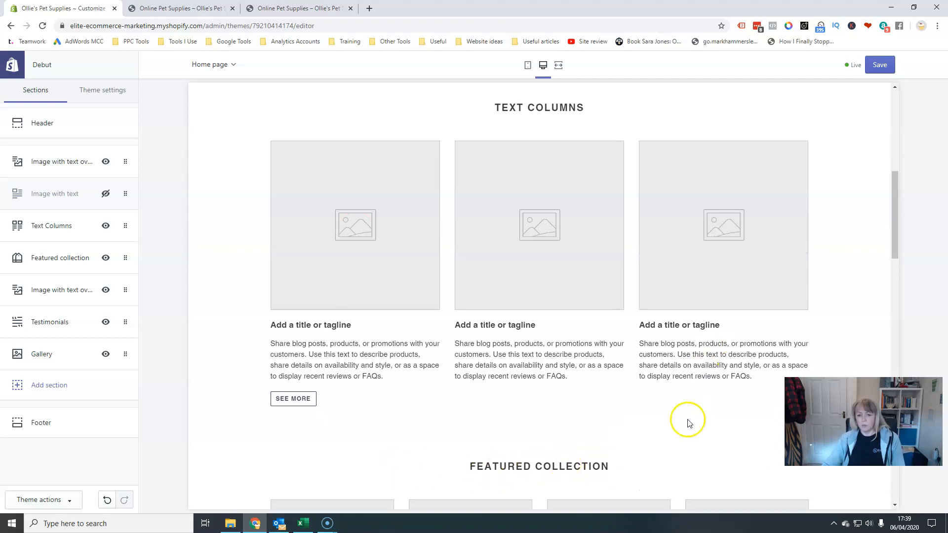
{"action": "left_click", "coordinate": [106, 227]}
{"action": "scroll", "coordinate": [600, 325], "scroll_direction": "down", "scroll_amount": 5}
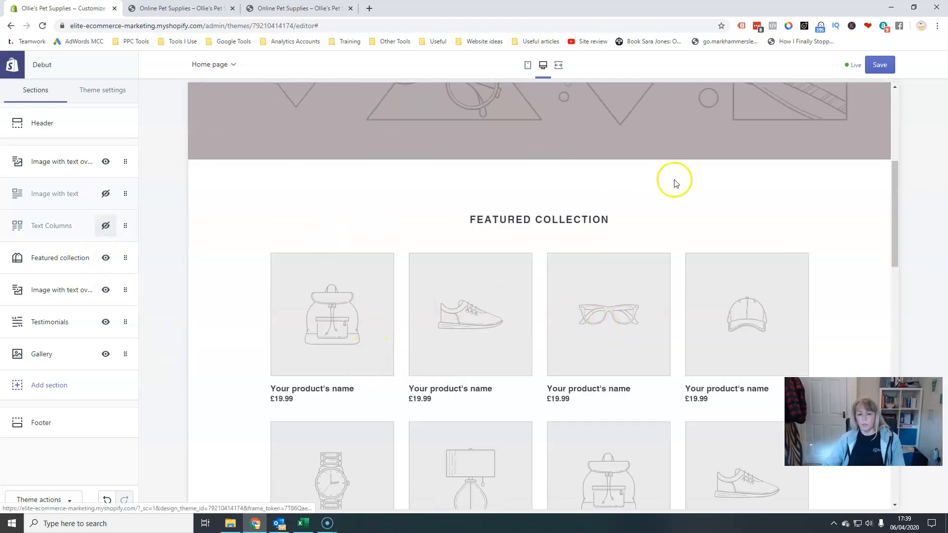
Open the Featured collection section and choose the Dog Toys collection for it.
{"action": "scroll", "coordinate": [810, 306], "scroll_direction": "down", "scroll_amount": 3}
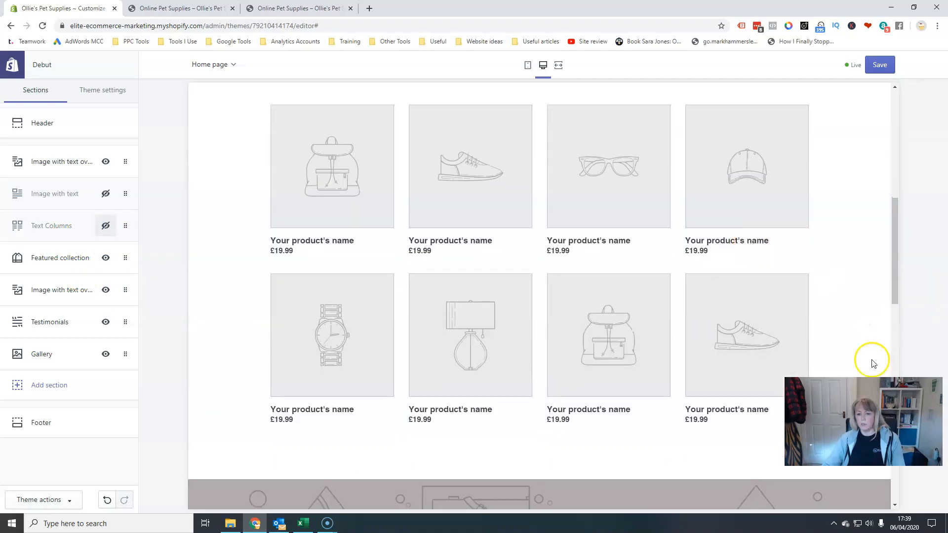
{"action": "scroll", "coordinate": [628, 408], "scroll_direction": "up", "scroll_amount": 1}
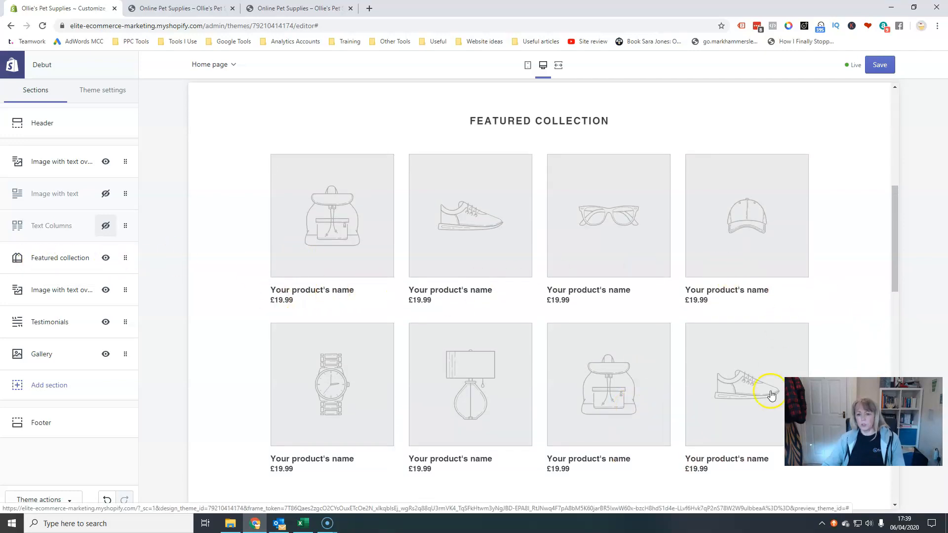
{"action": "left_click", "coordinate": [49, 260]}
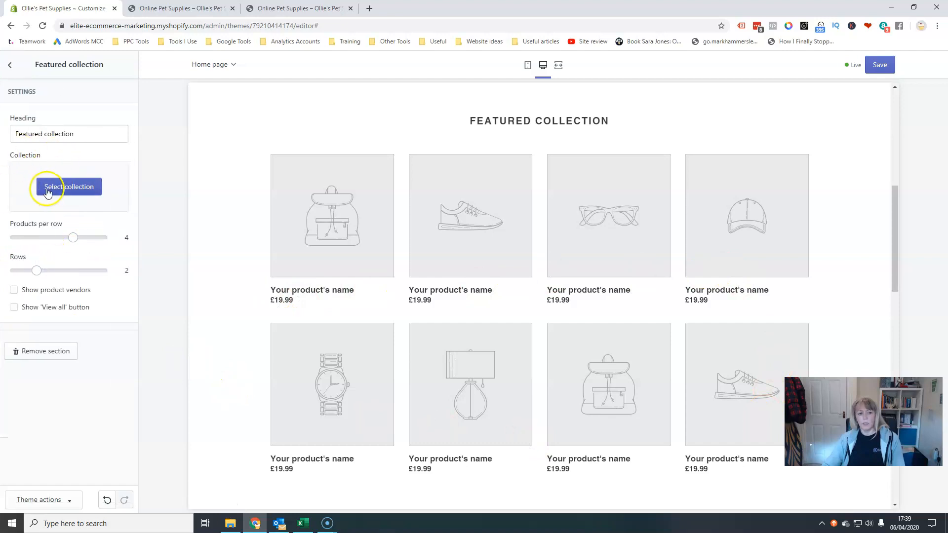
{"action": "left_click", "coordinate": [75, 186]}
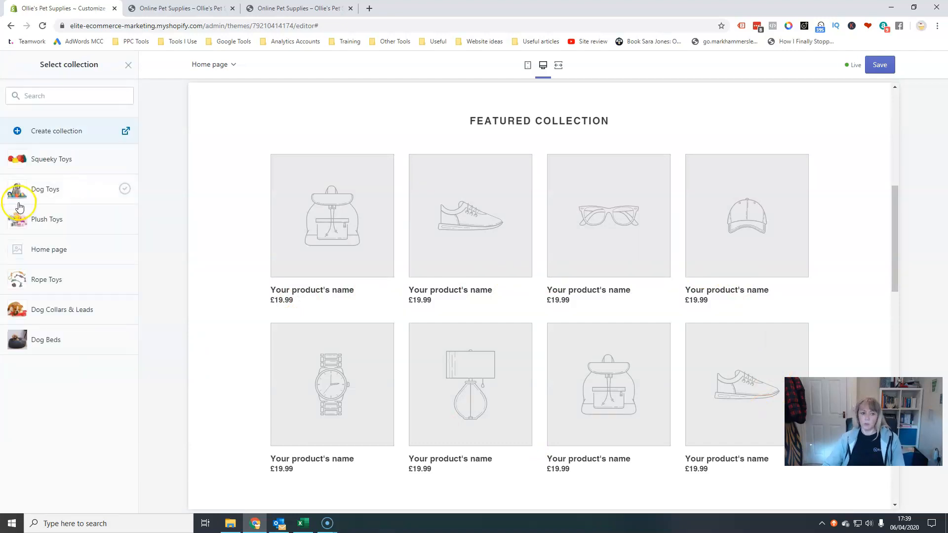
{"action": "left_click", "coordinate": [52, 193]}
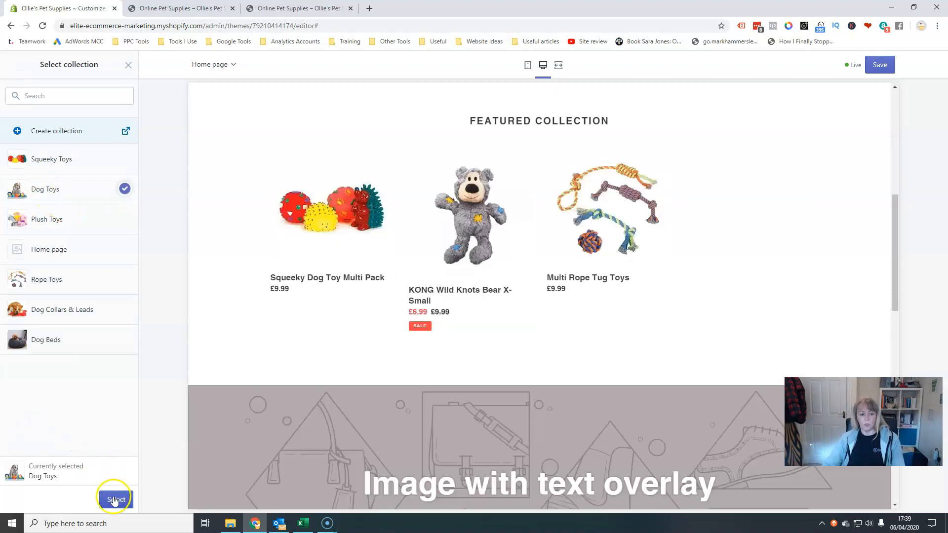
{"action": "left_click", "coordinate": [116, 499]}
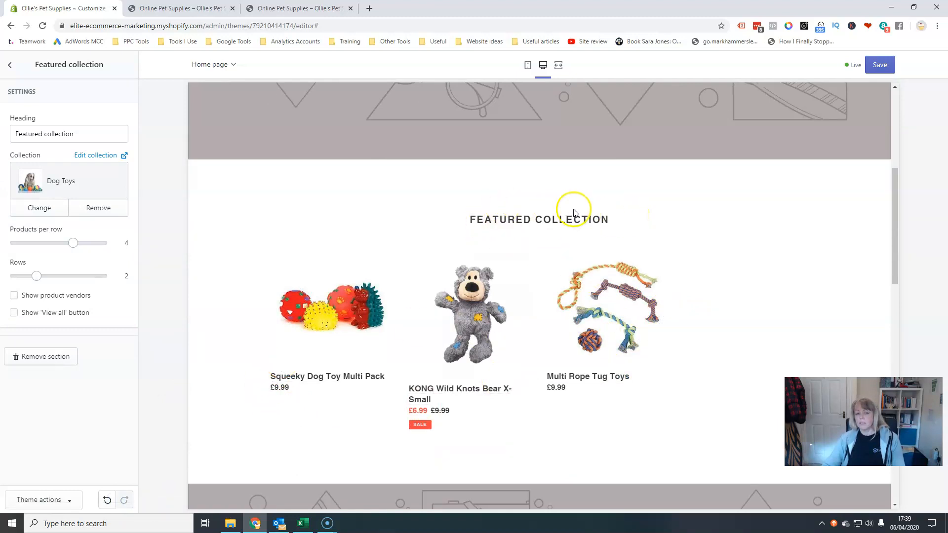
Retitle the featured collection section "Special Offers" and set it to show 3 products per row.
{"action": "left_click", "coordinate": [40, 137]}
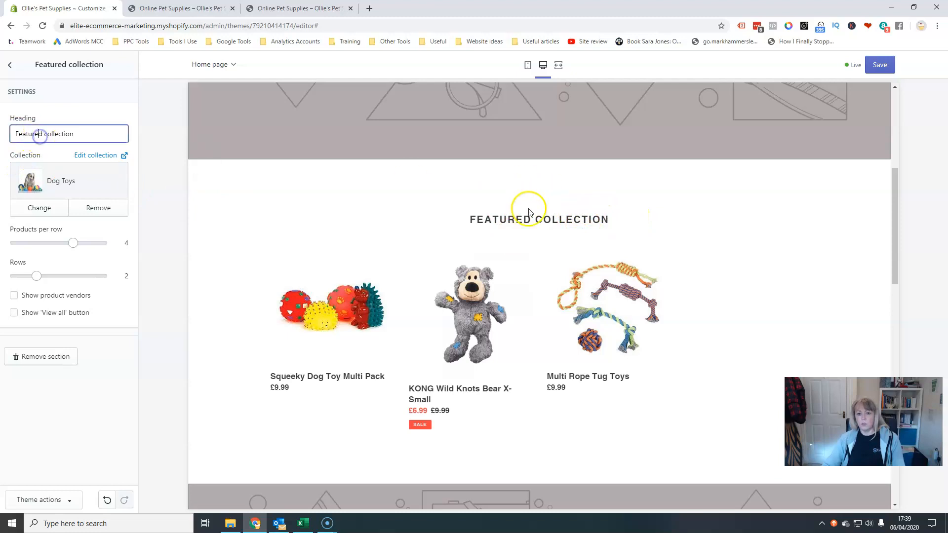
{"action": "triple_click", "coordinate": [69, 135]}
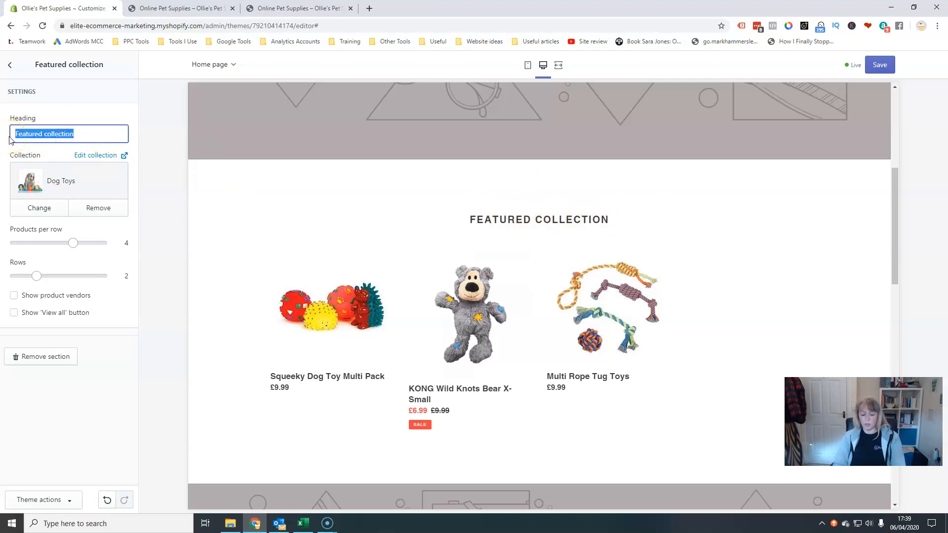
{"action": "type", "text": "Special Offers"}
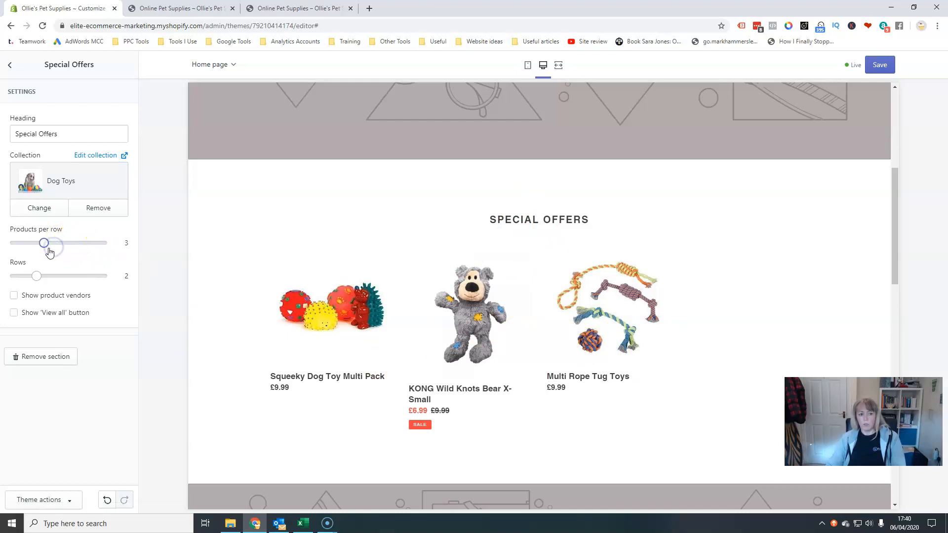
{"action": "left_click_drag", "start_coordinate": [45, 243], "coordinate": [44, 243]}
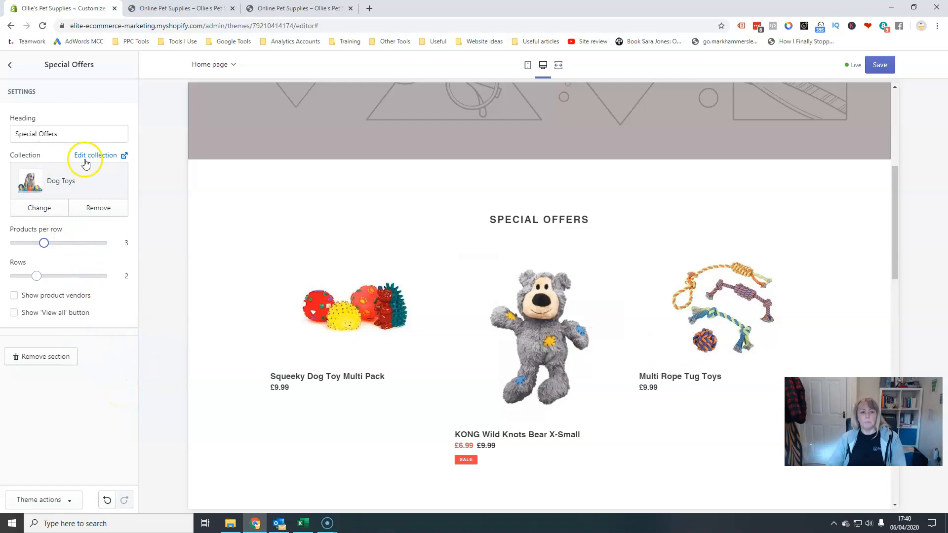
{"action": "left_click", "coordinate": [6, 65]}
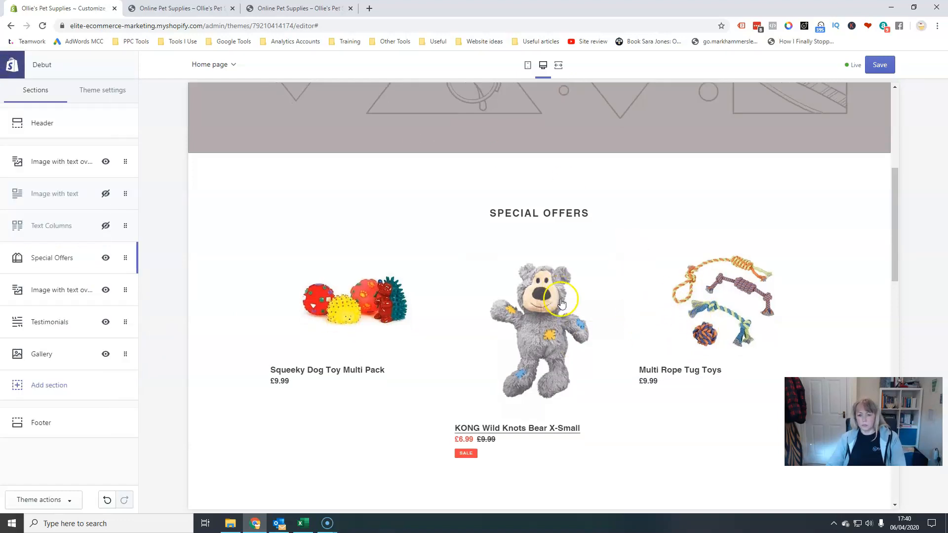
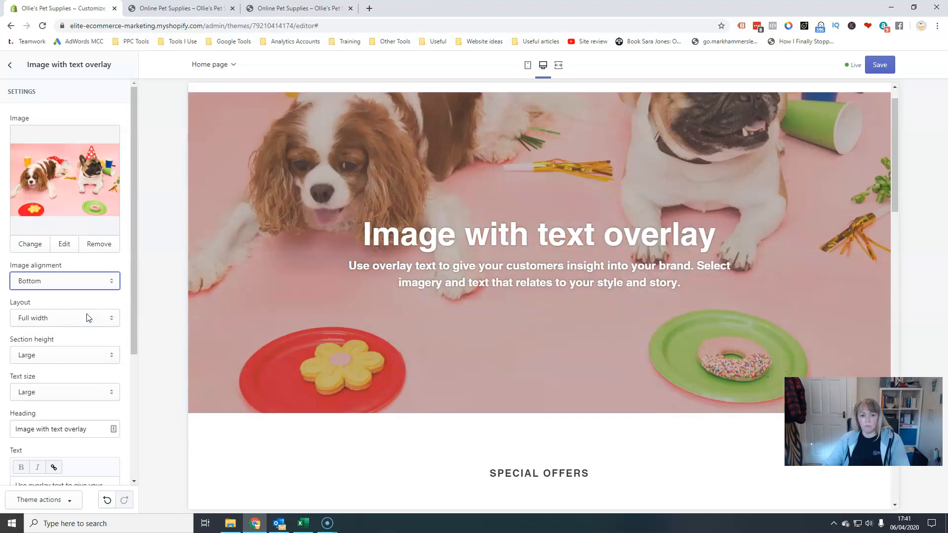
Set the image-with-text-overlay section's image alignment to Middle and its section height to Medium.
{"action": "left_click", "coordinate": [89, 280]}
{"action": "left_click", "coordinate": [85, 292]}
{"action": "left_click", "coordinate": [85, 286]}
{"action": "left_click", "coordinate": [78, 305]}
{"action": "left_click", "coordinate": [110, 318]}
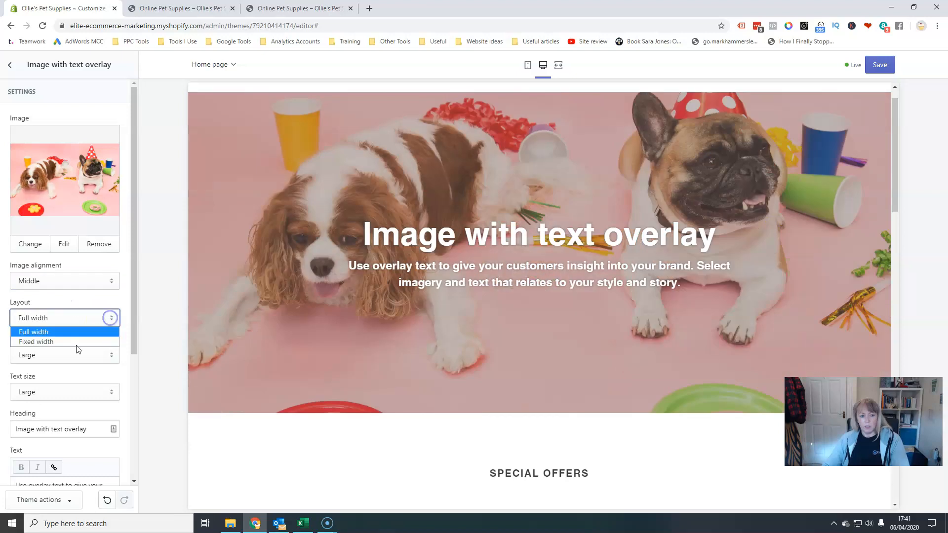
{"action": "left_click", "coordinate": [72, 323]}
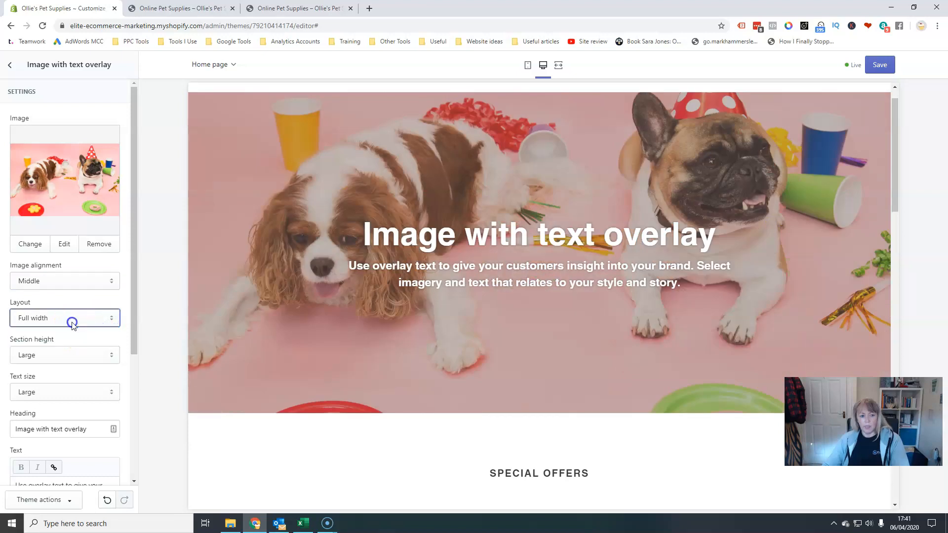
{"action": "left_click", "coordinate": [101, 358]}
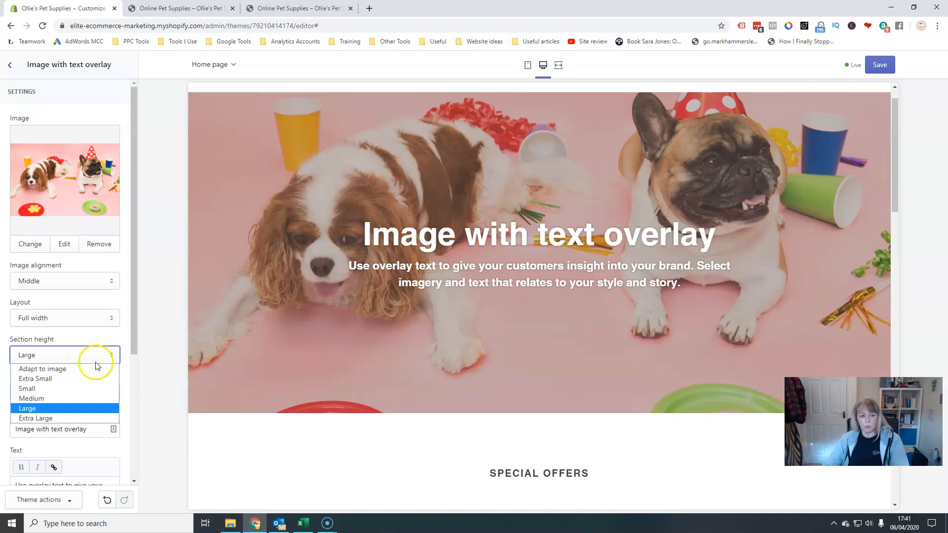
{"action": "left_click", "coordinate": [81, 390]}
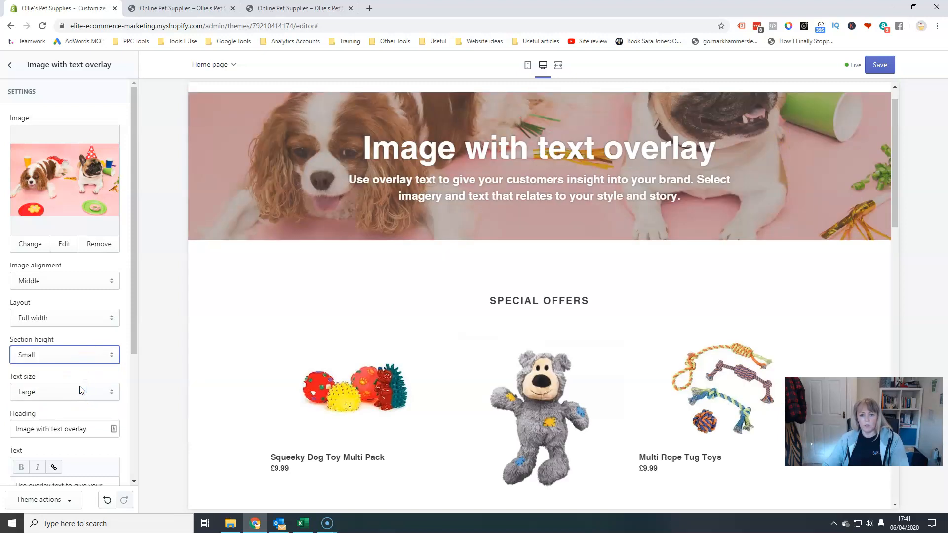
{"action": "left_click", "coordinate": [89, 357]}
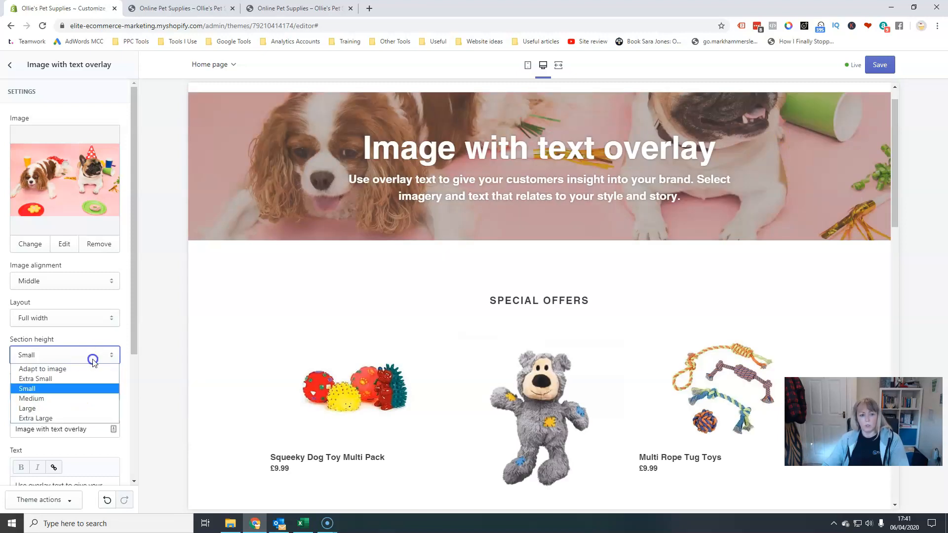
{"action": "left_click", "coordinate": [76, 398]}
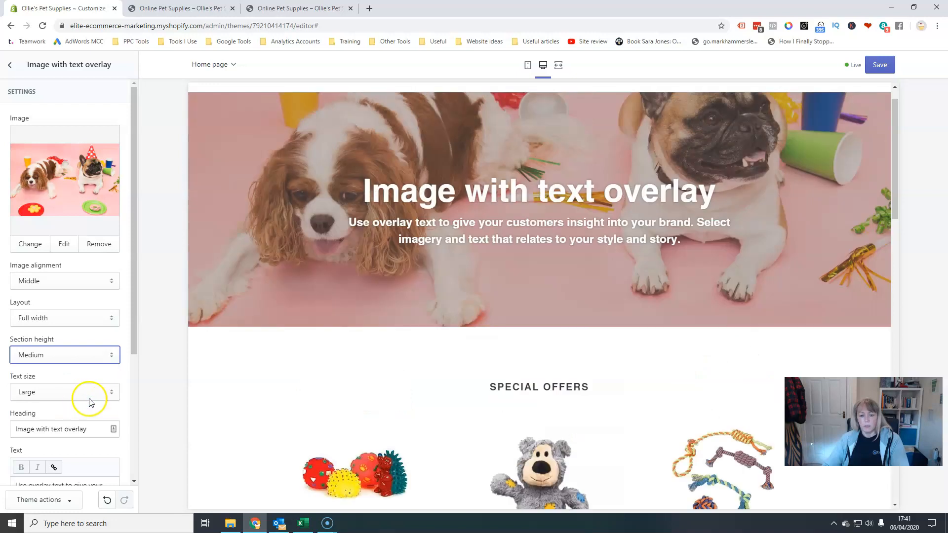
Change the overlay heading to "Welcome to Ollie's Pet Shop".
{"action": "scroll", "coordinate": [126, 400], "scroll_direction": "down", "scroll_amount": 2}
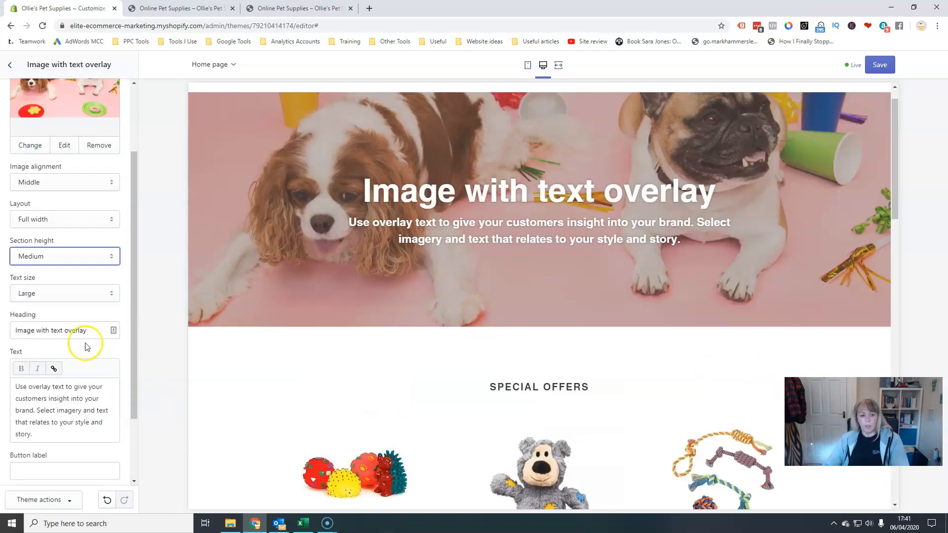
{"action": "left_click", "coordinate": [64, 329]}
{"action": "key", "text": "ctrl+a"}
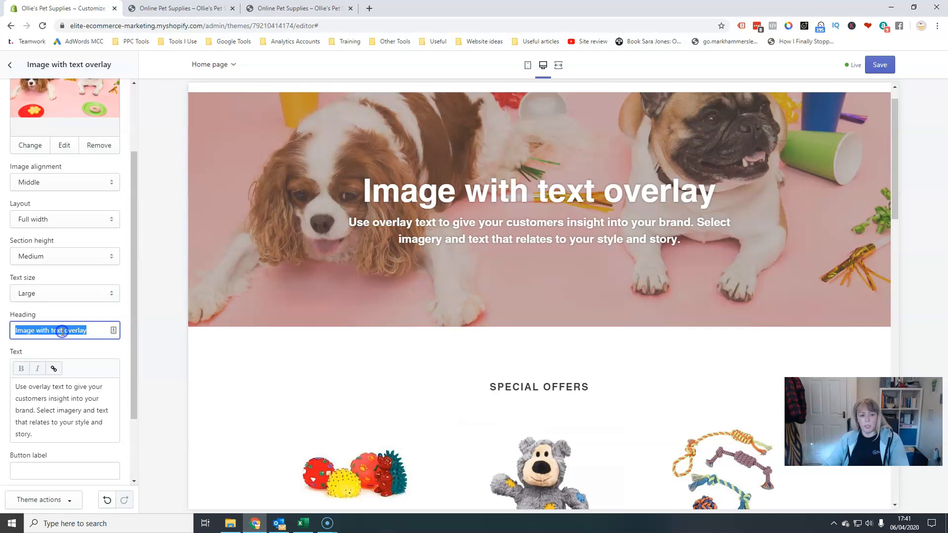
{"action": "type", "text": "Welcome"}
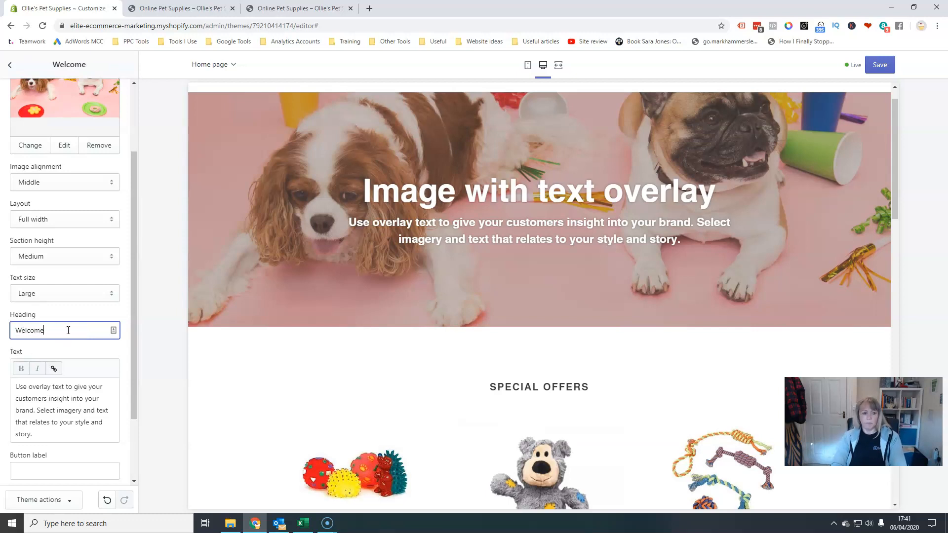
{"action": "type", "text": " to Ollie's Pet Shop"}
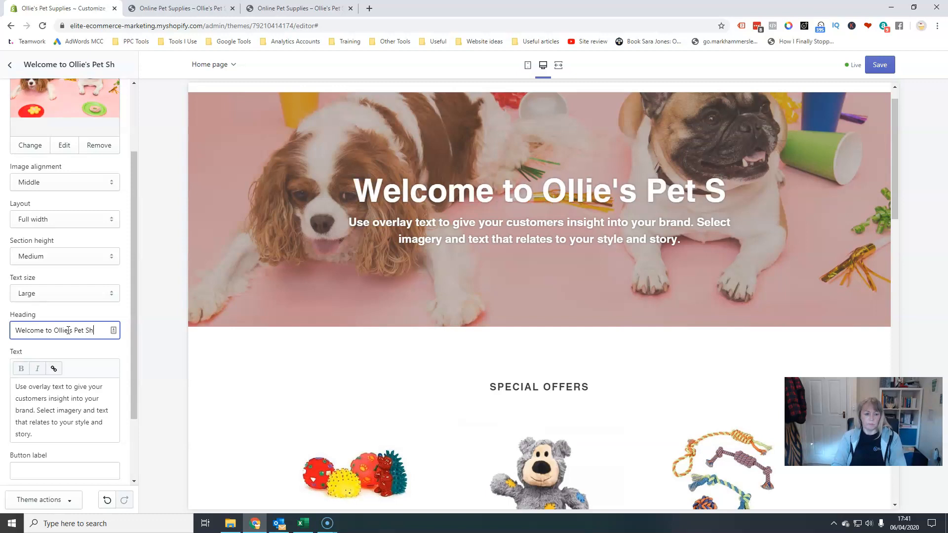
{"action": "key", "text": "Tab"}
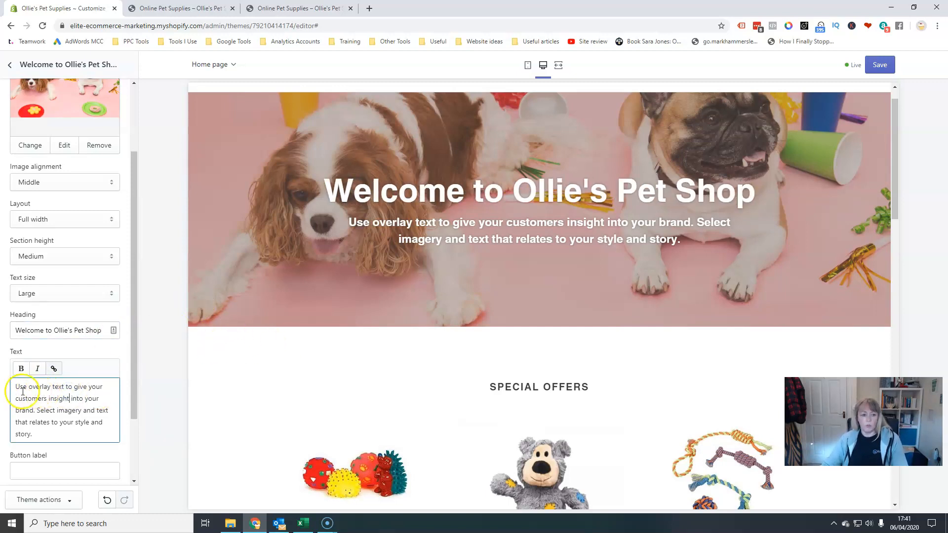
Delete all of the overlay's body text.
{"action": "left_click_drag", "start_coordinate": [22, 392], "coordinate": [124, 446]}
{"action": "key", "text": "BackSpace"}
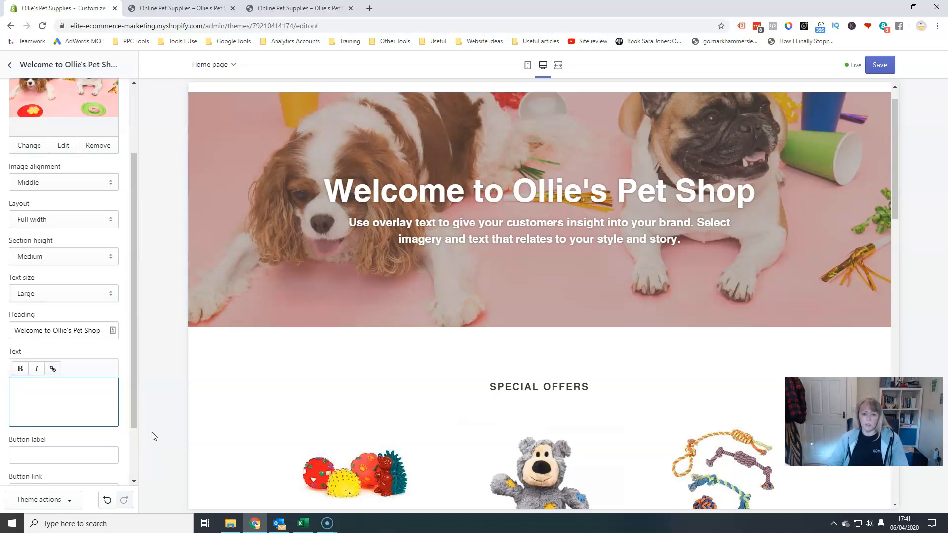
{"action": "left_click", "coordinate": [152, 431]}
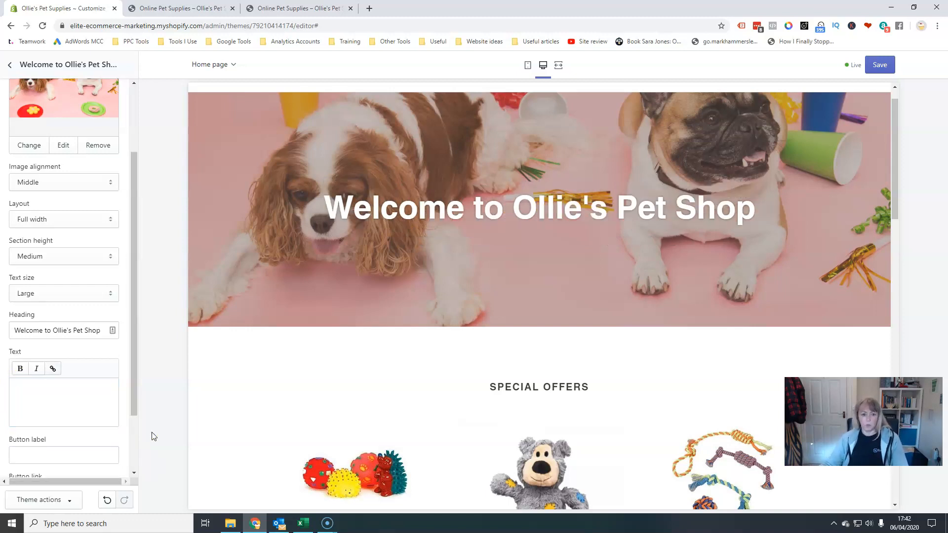
Set the overlay button label to "Shop Now".
{"action": "scroll", "coordinate": [74, 444], "scroll_direction": "down", "scroll_amount": 2}
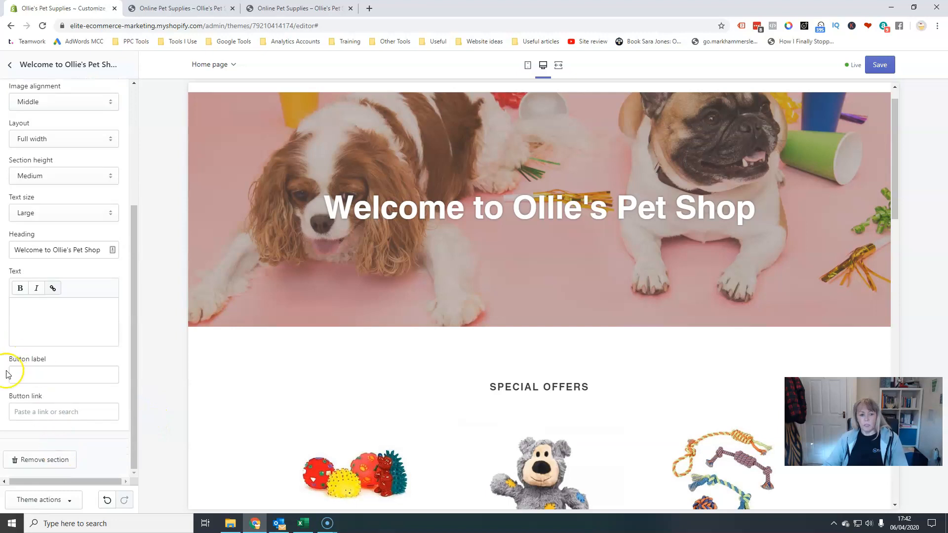
{"action": "left_click", "coordinate": [36, 375]}
{"action": "type", "text": "Shop Now"}
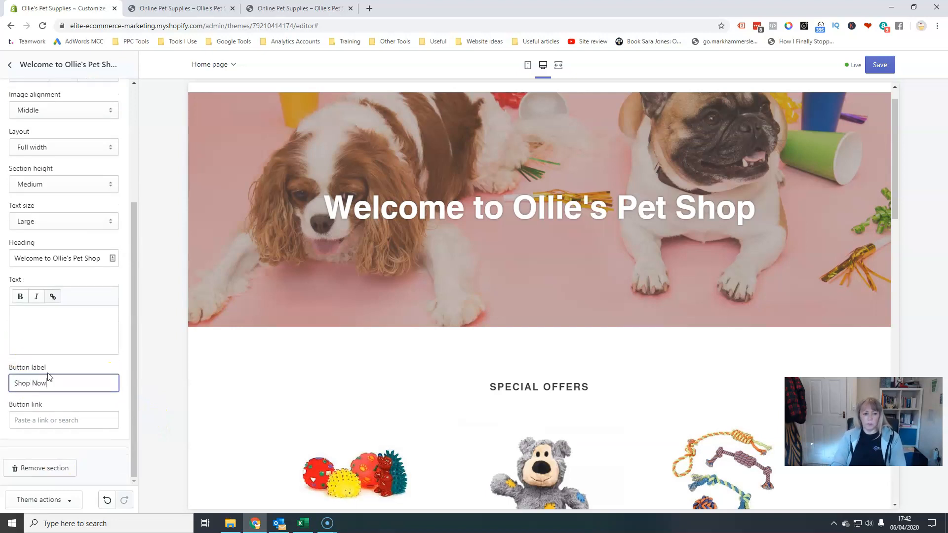
Link the overlay button to the Dog Beds collection and then clear that link again.
{"action": "left_click", "coordinate": [49, 420]}
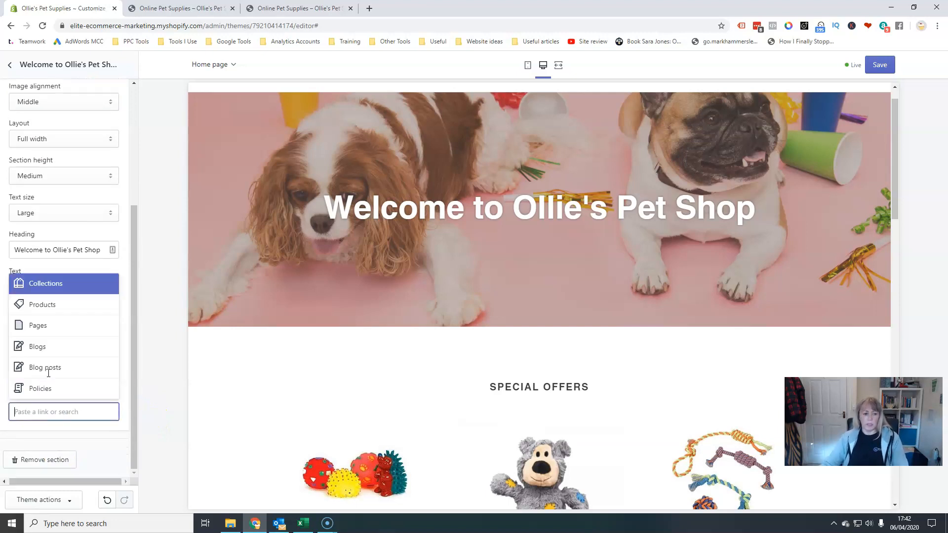
{"action": "left_click", "coordinate": [58, 286]}
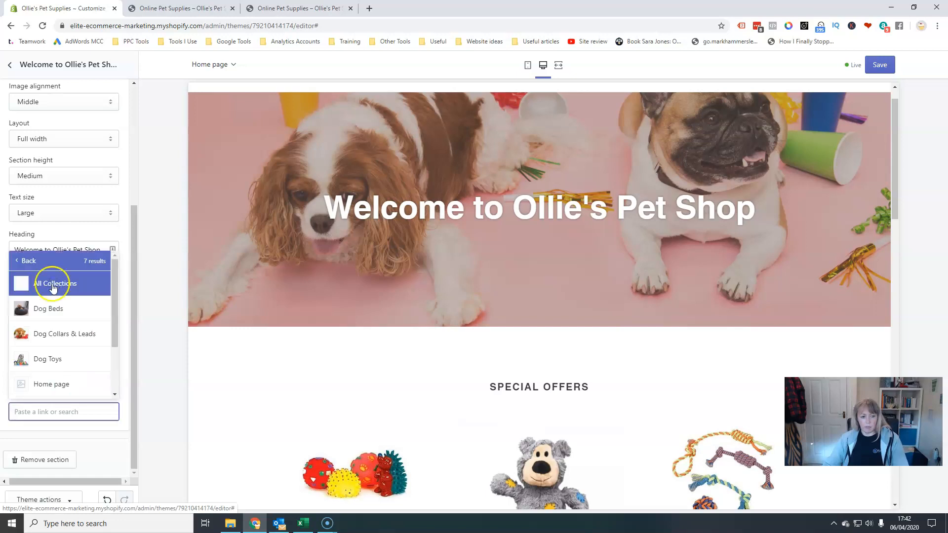
{"action": "left_click", "coordinate": [67, 310]}
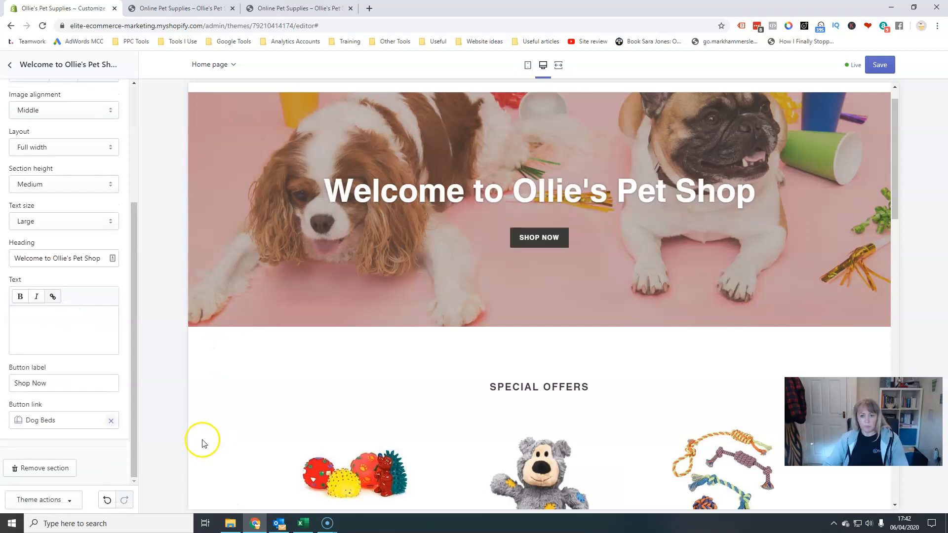
{"action": "left_click", "coordinate": [62, 382]}
{"action": "double_click", "coordinate": [53, 383]}
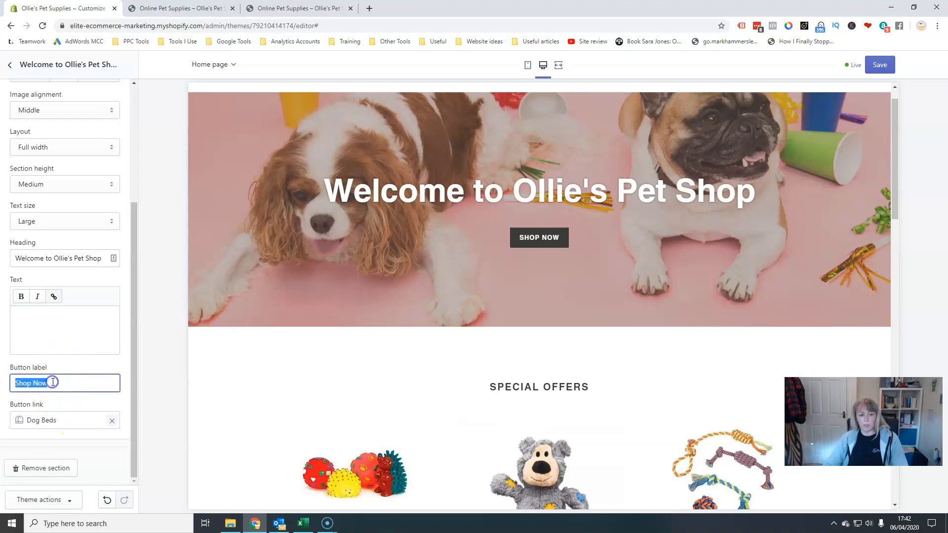
{"action": "left_click", "coordinate": [65, 422]}
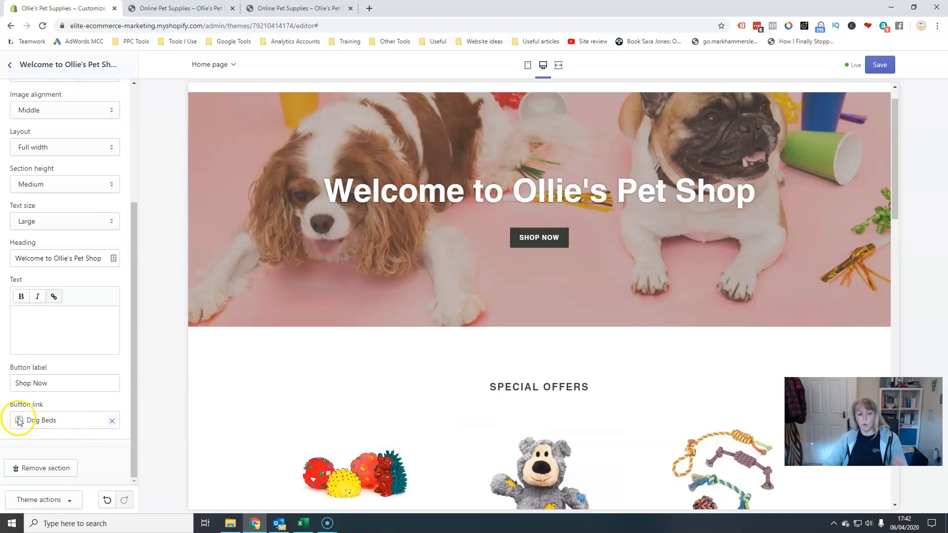
{"action": "left_click", "coordinate": [109, 423]}
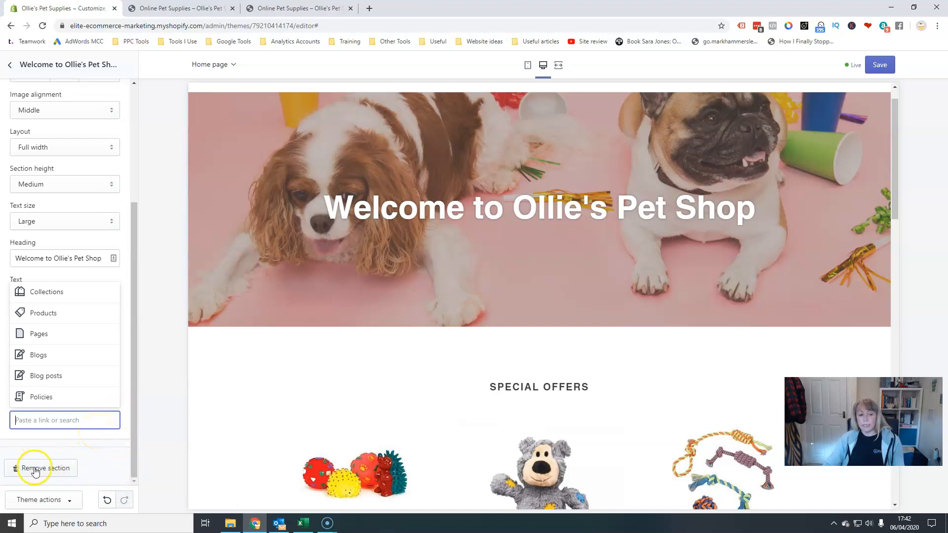
Return to the section list and browse the section types offered for adding a new section.
{"action": "left_click_drag", "start_coordinate": [134, 431], "coordinate": [140, 269]}
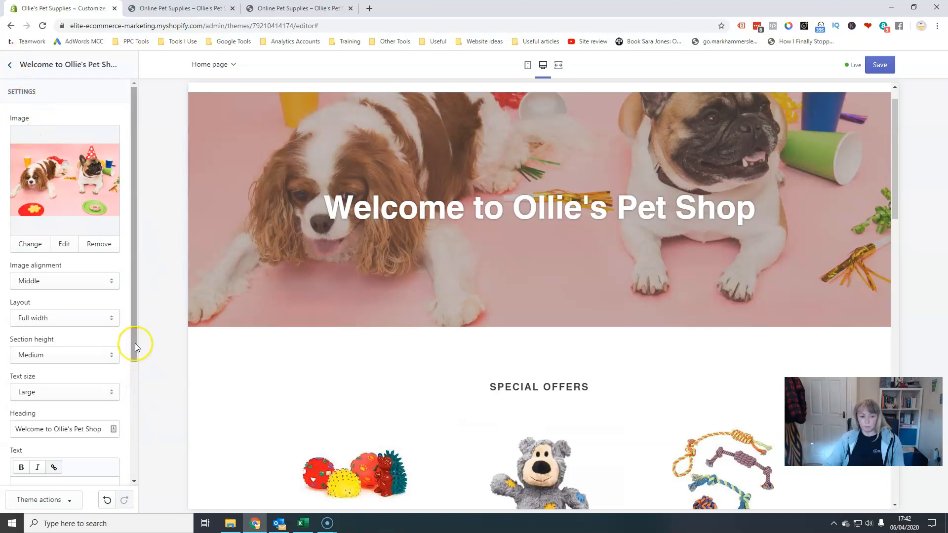
{"action": "left_click_drag", "start_coordinate": [135, 343], "coordinate": [135, 482]}
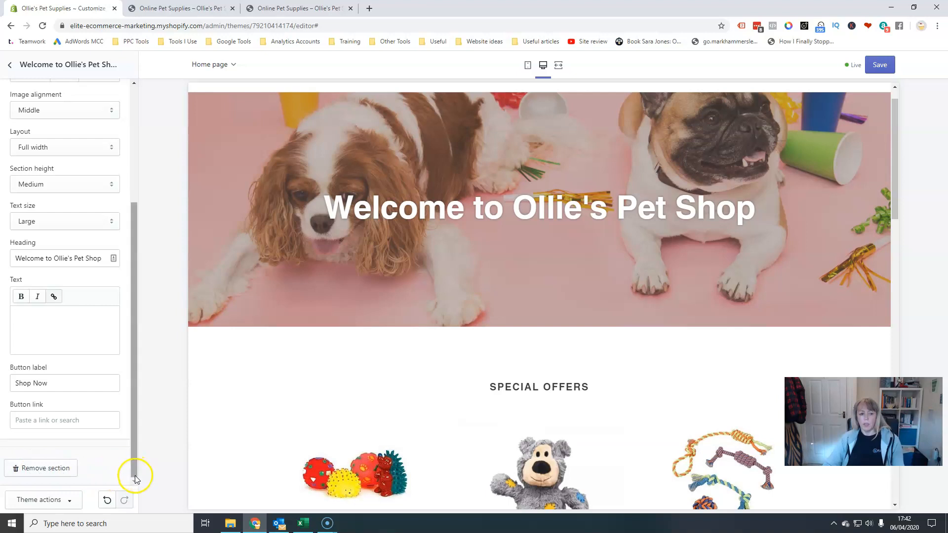
{"action": "left_click_drag", "start_coordinate": [131, 473], "coordinate": [129, 218]}
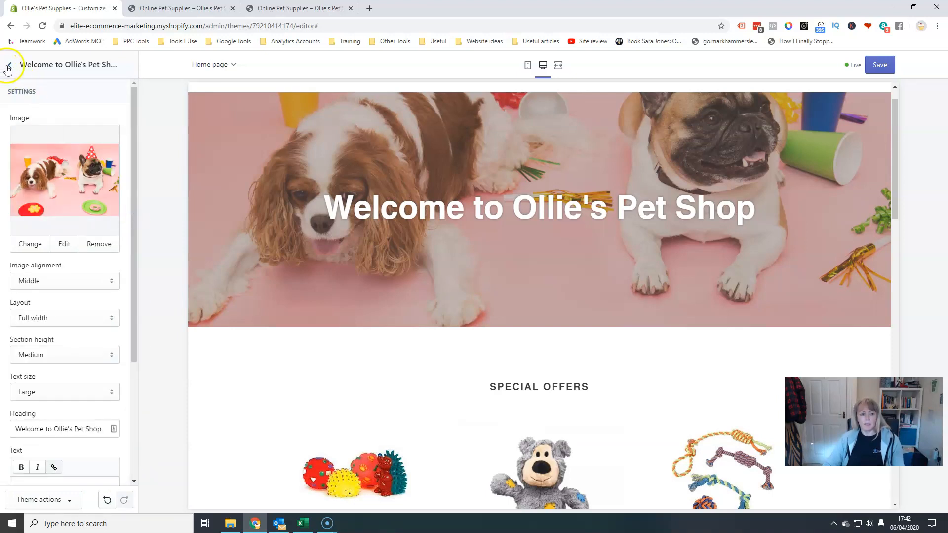
{"action": "left_click", "coordinate": [9, 65]}
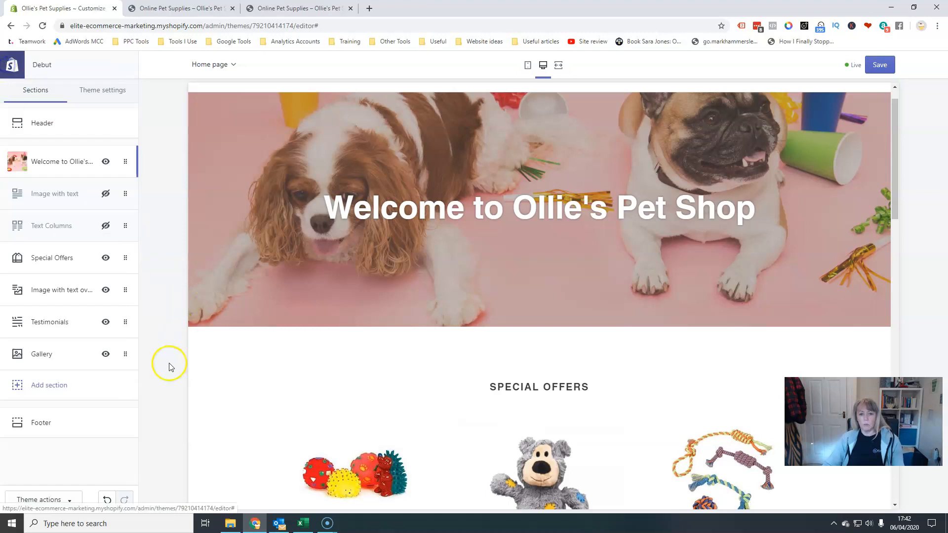
{"action": "left_click", "coordinate": [50, 385]}
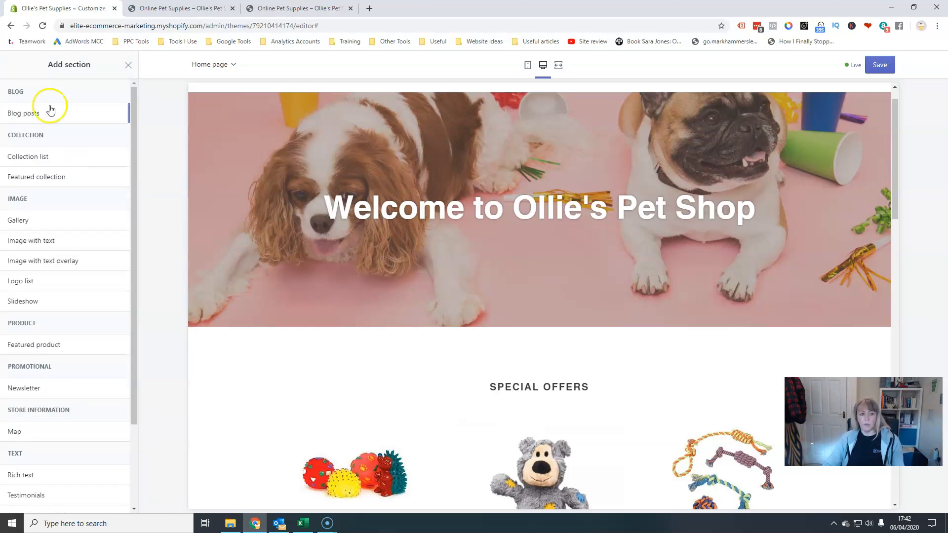
{"action": "left_click", "coordinate": [127, 64]}
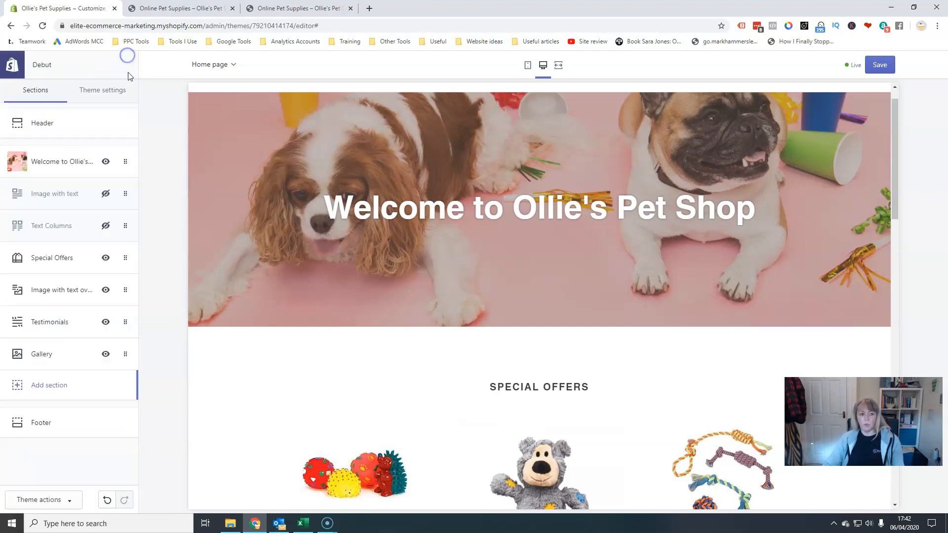
{"action": "left_click", "coordinate": [53, 386]}
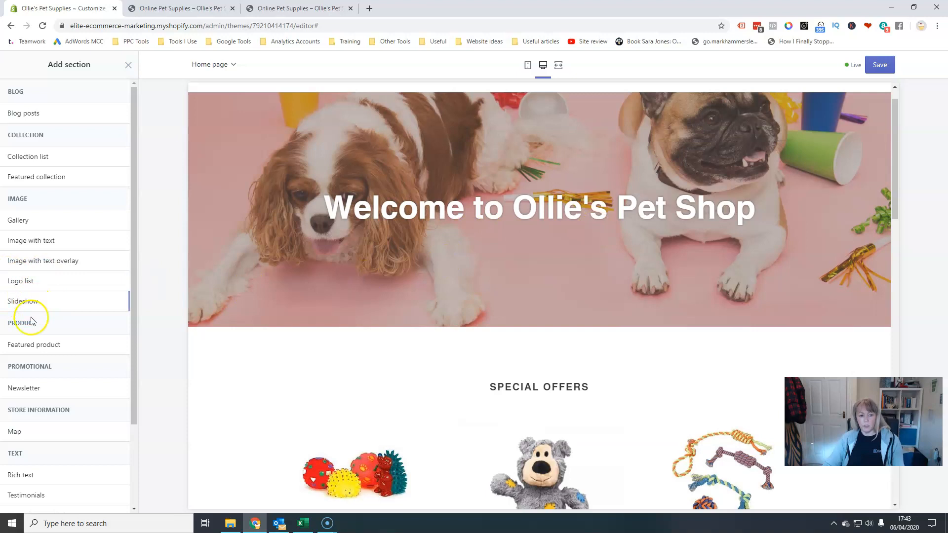
{"action": "scroll", "coordinate": [27, 441], "scroll_direction": "down", "scroll_amount": 2}
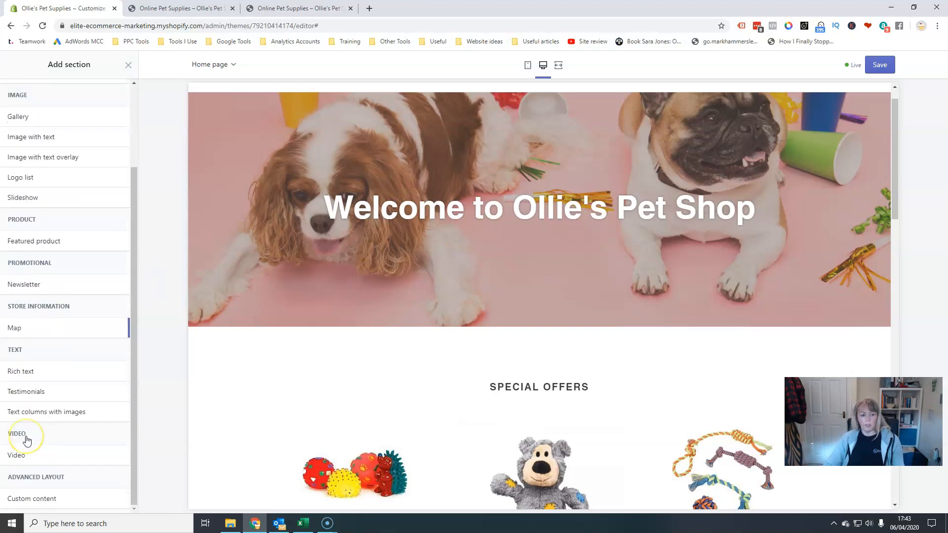
{"action": "scroll", "coordinate": [51, 405], "scroll_direction": "up", "scroll_amount": 2}
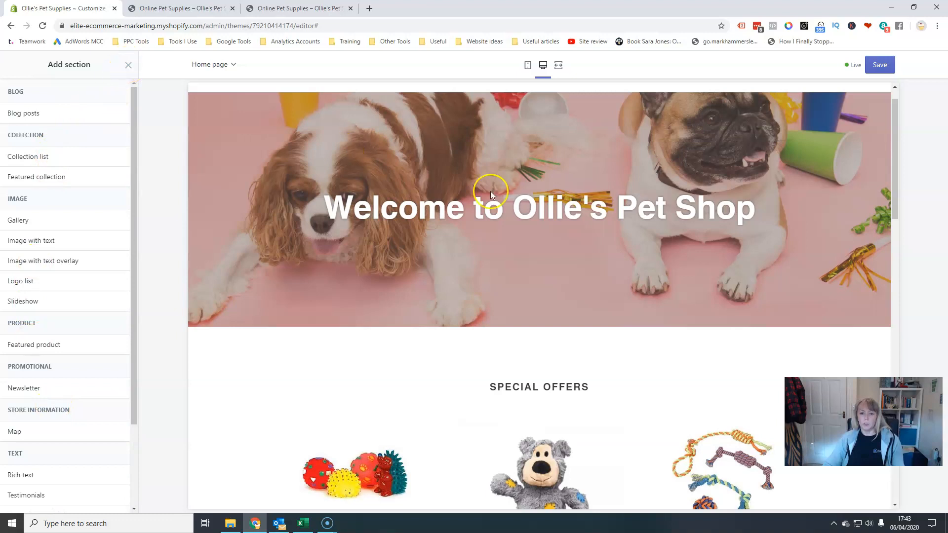
{"action": "left_click", "coordinate": [128, 64]}
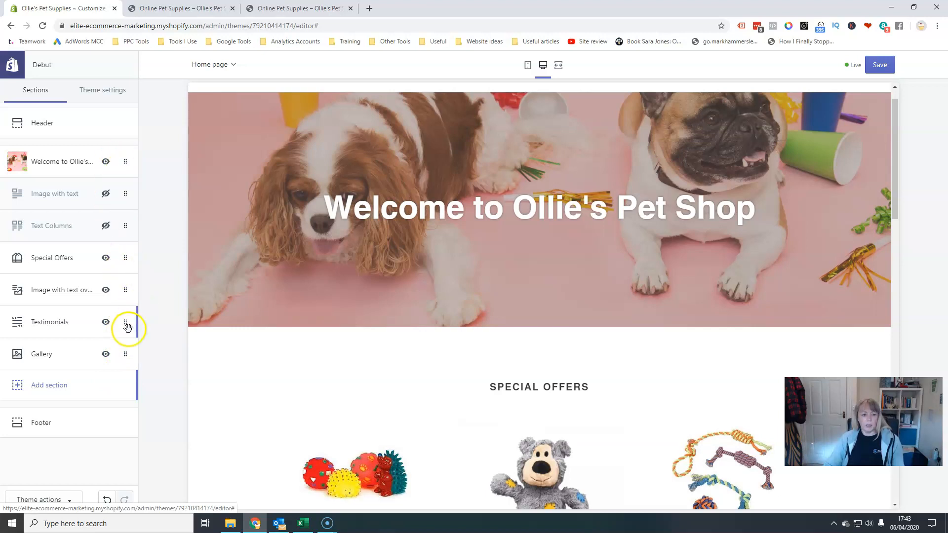
Move the second Image with text overlay section down so it sits below the Gallery section.
{"action": "left_click_drag", "start_coordinate": [119, 296], "coordinate": [122, 254]}
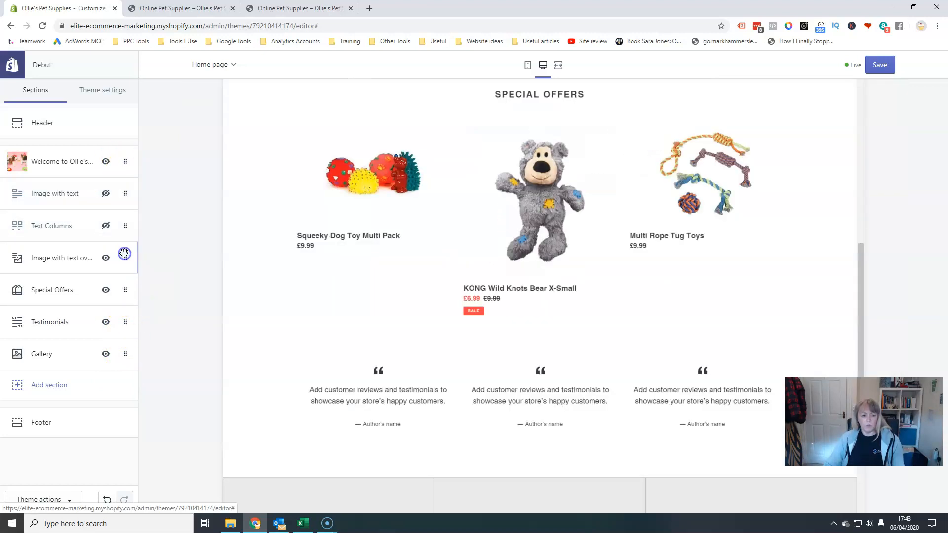
{"action": "scroll", "coordinate": [389, 332], "scroll_direction": "up", "scroll_amount": 5}
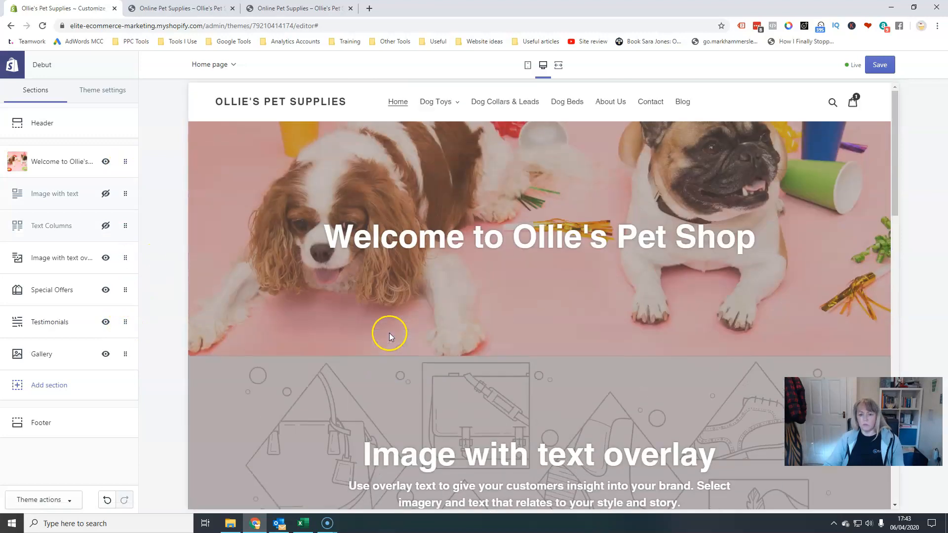
{"action": "scroll", "coordinate": [537, 398], "scroll_direction": "down", "scroll_amount": 4}
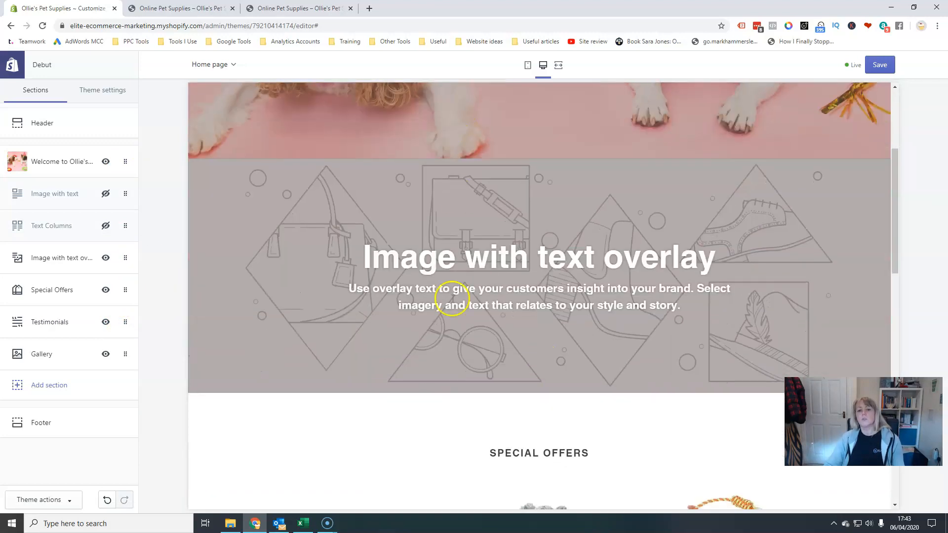
{"action": "left_click_drag", "start_coordinate": [127, 257], "coordinate": [124, 365]}
{"action": "scroll", "coordinate": [523, 385], "scroll_direction": "up", "scroll_amount": 7}
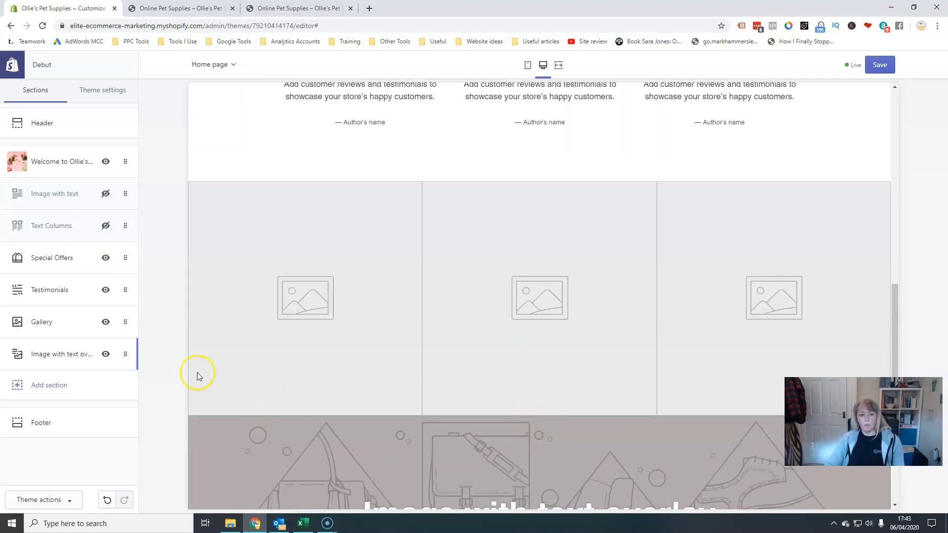
Set the Gallery section's first image block to the bulldog-with-toys picture from the image library.
{"action": "left_click", "coordinate": [42, 322]}
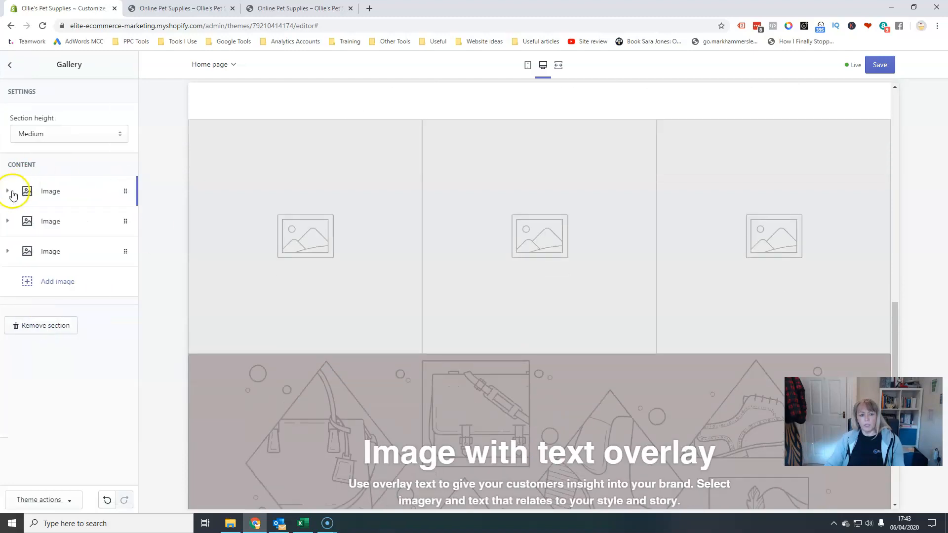
{"action": "left_click", "coordinate": [13, 195]}
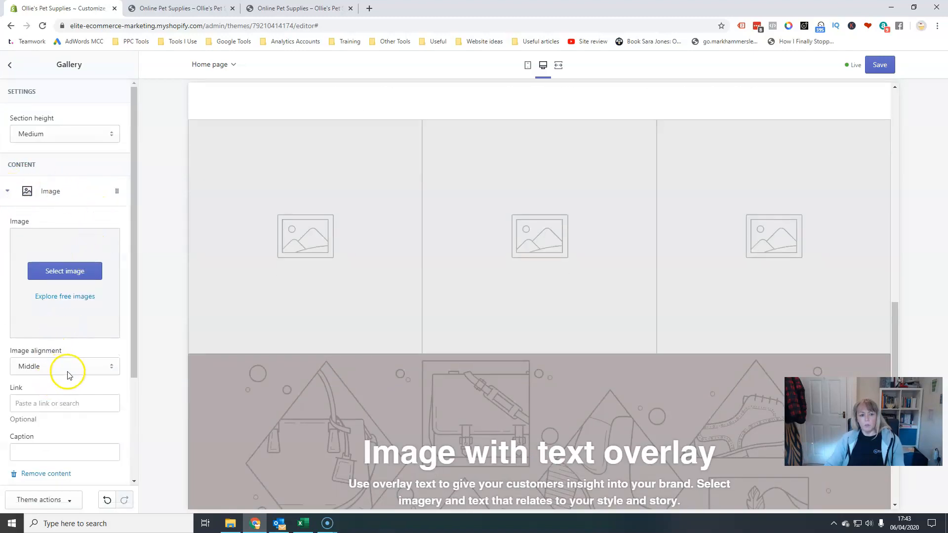
{"action": "left_click", "coordinate": [81, 271]}
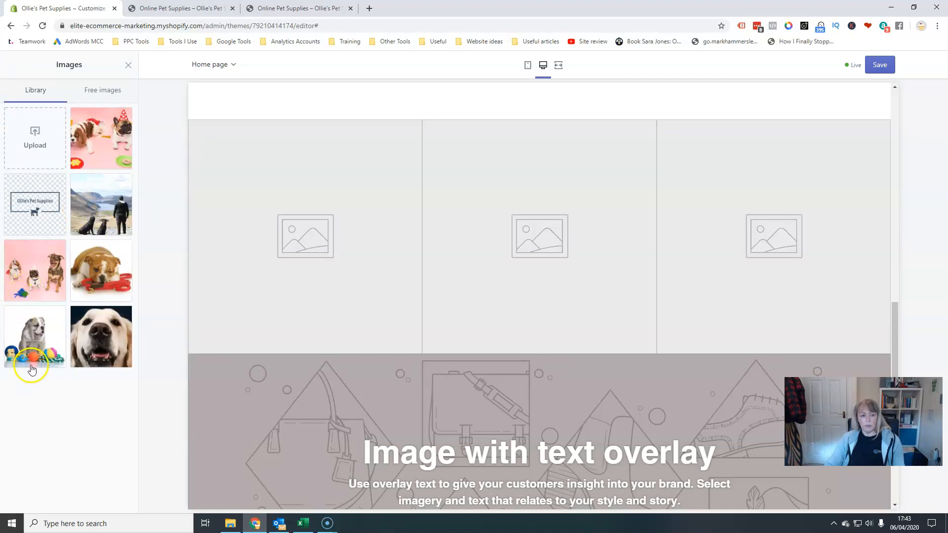
{"action": "left_click", "coordinate": [34, 341]}
{"action": "left_click", "coordinate": [116, 500]}
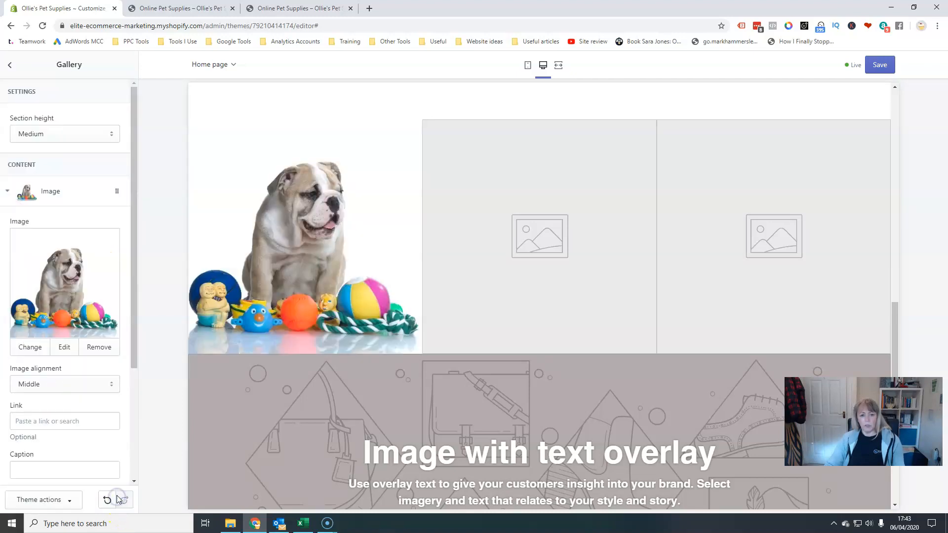
{"action": "scroll", "coordinate": [127, 420], "scroll_direction": "down", "scroll_amount": 3}
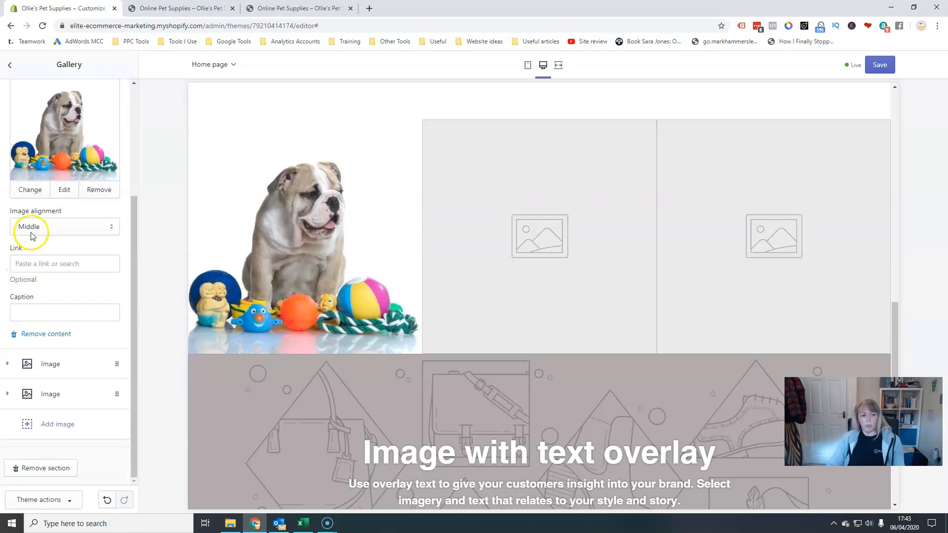
{"action": "left_click", "coordinate": [38, 263]}
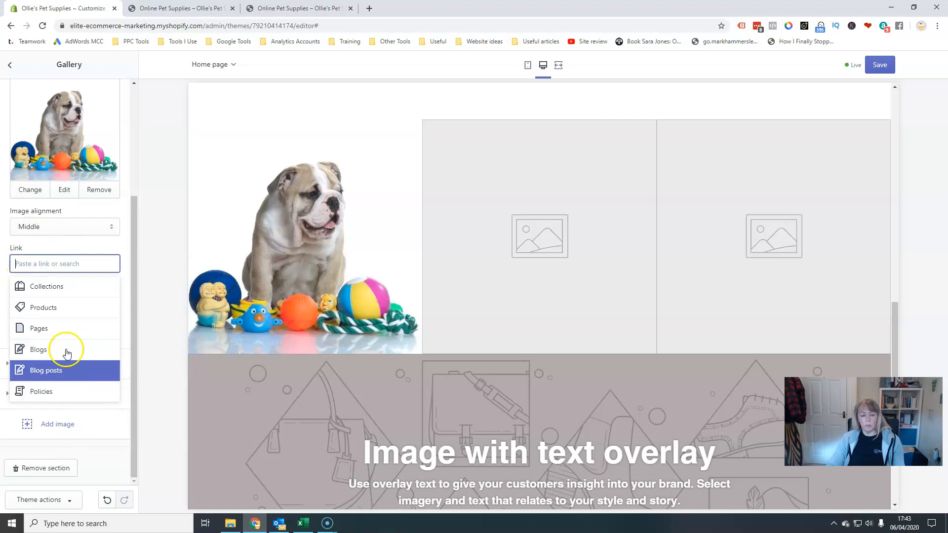
{"action": "left_click", "coordinate": [112, 245]}
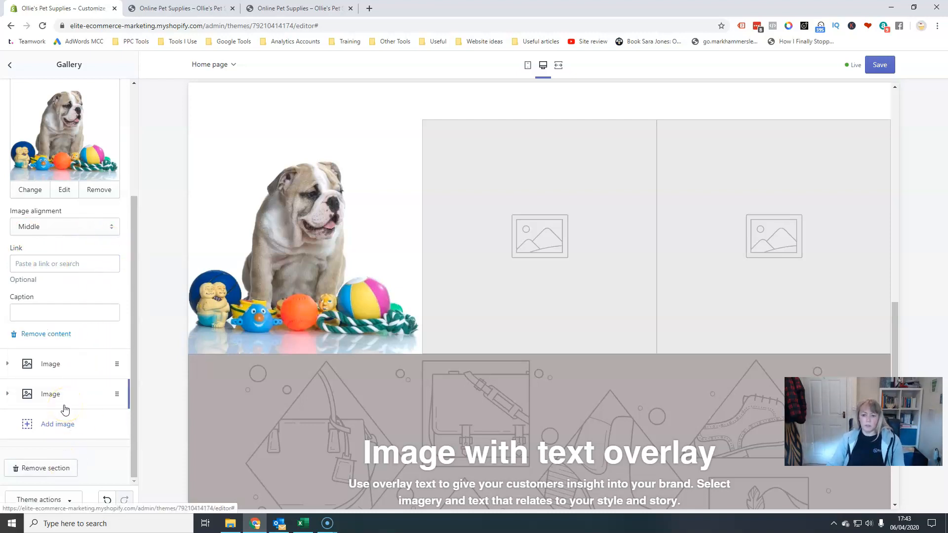
Leave the Gallery settings and hide the Welcome to Ollie's hero section on the home page.
{"action": "scroll", "coordinate": [381, 422], "scroll_direction": "up", "scroll_amount": 4}
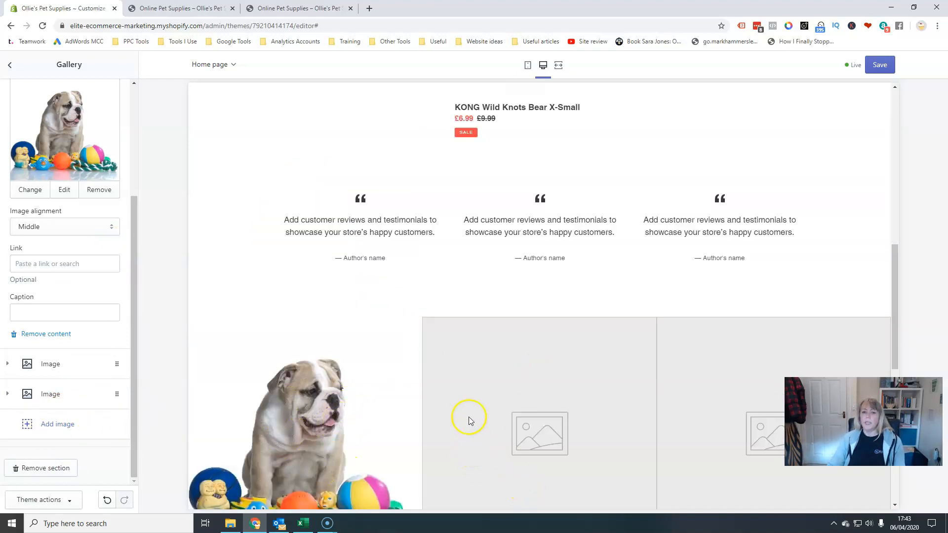
{"action": "scroll", "coordinate": [469, 419], "scroll_direction": "up", "scroll_amount": 2}
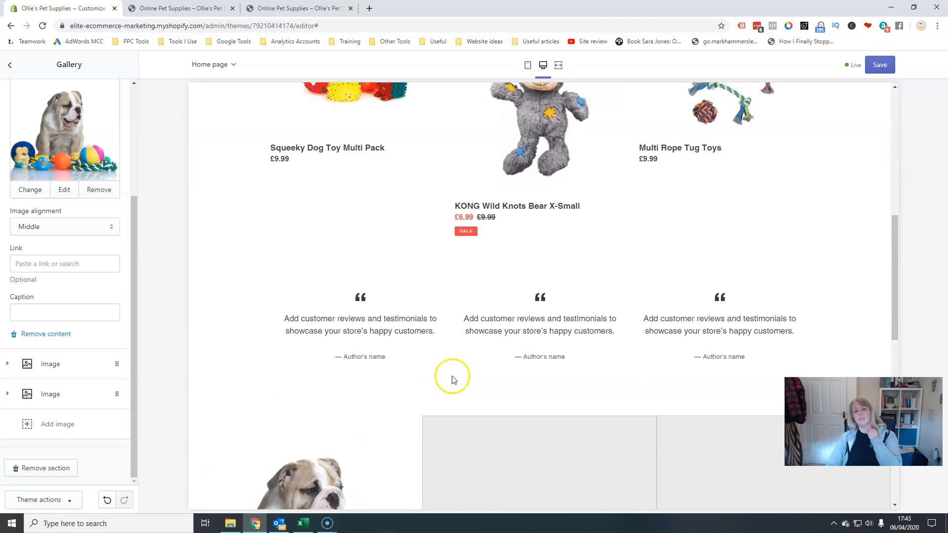
{"action": "scroll", "coordinate": [456, 378], "scroll_direction": "up", "scroll_amount": 4}
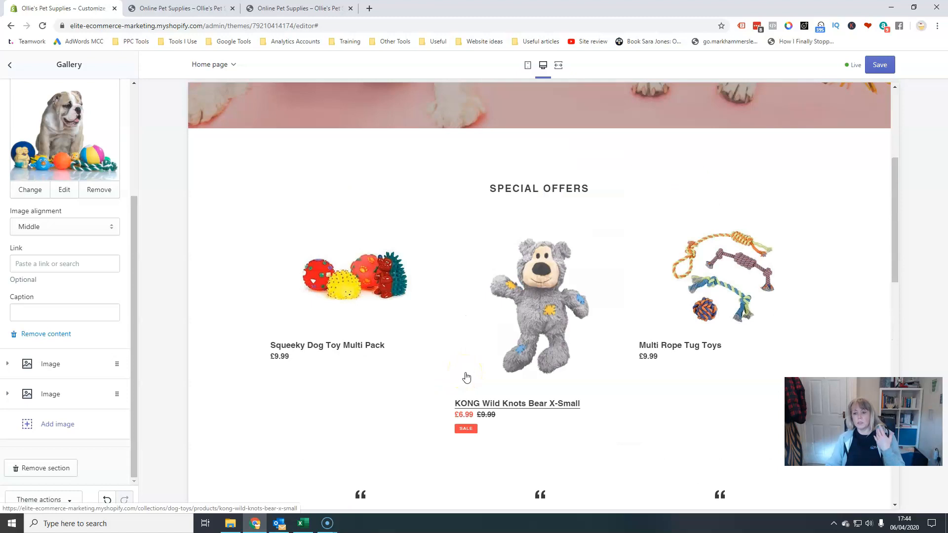
{"action": "scroll", "coordinate": [466, 378], "scroll_direction": "up", "scroll_amount": 5}
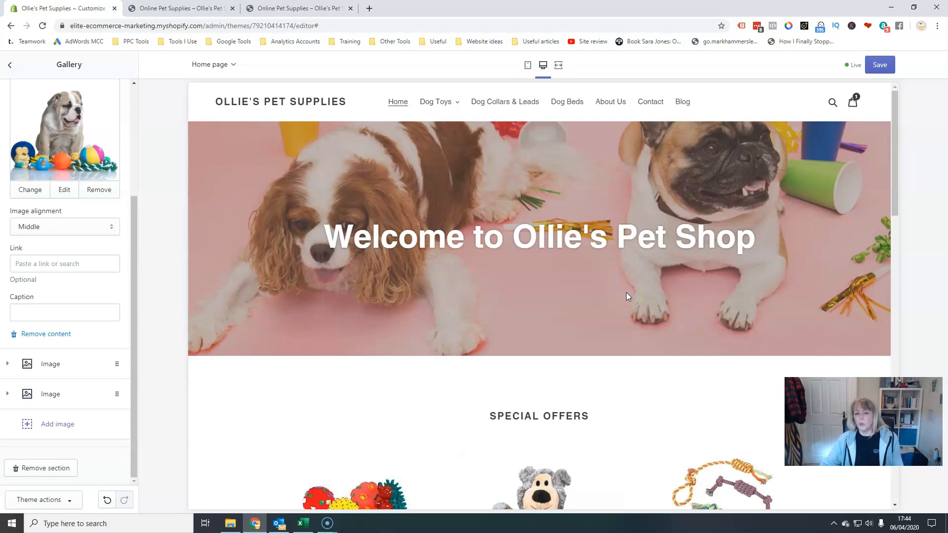
{"action": "left_click", "coordinate": [9, 65]}
{"action": "left_click", "coordinate": [106, 162]}
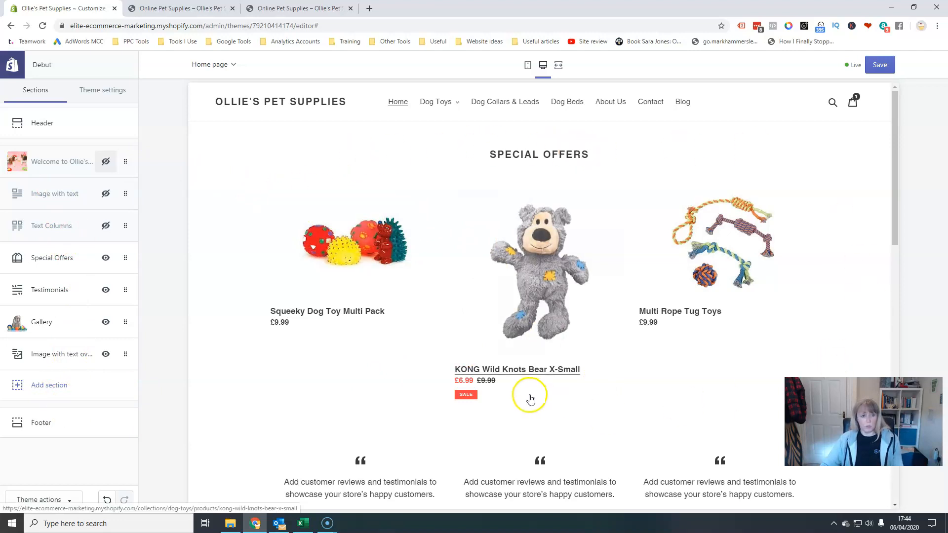
Add a new Collection list section to the home page.
{"action": "left_click", "coordinate": [62, 391]}
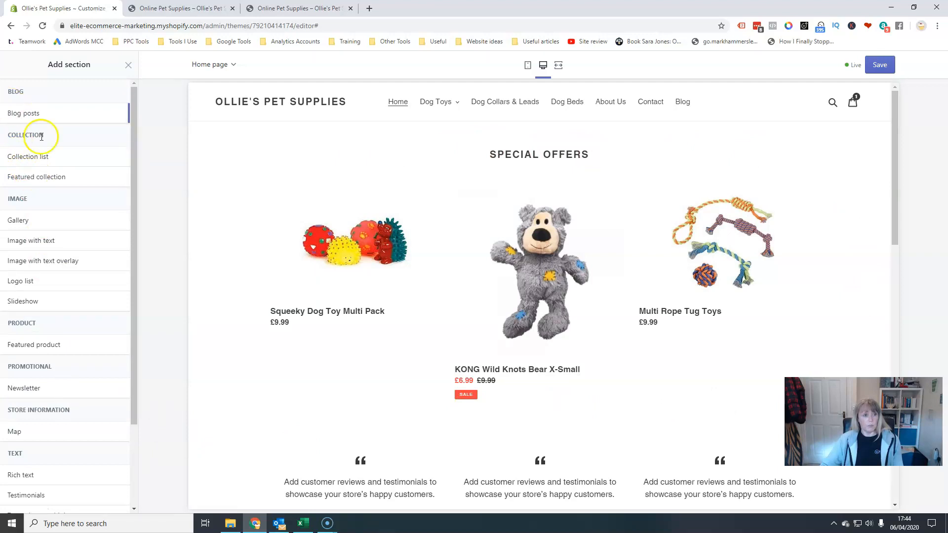
{"action": "left_click", "coordinate": [28, 156]}
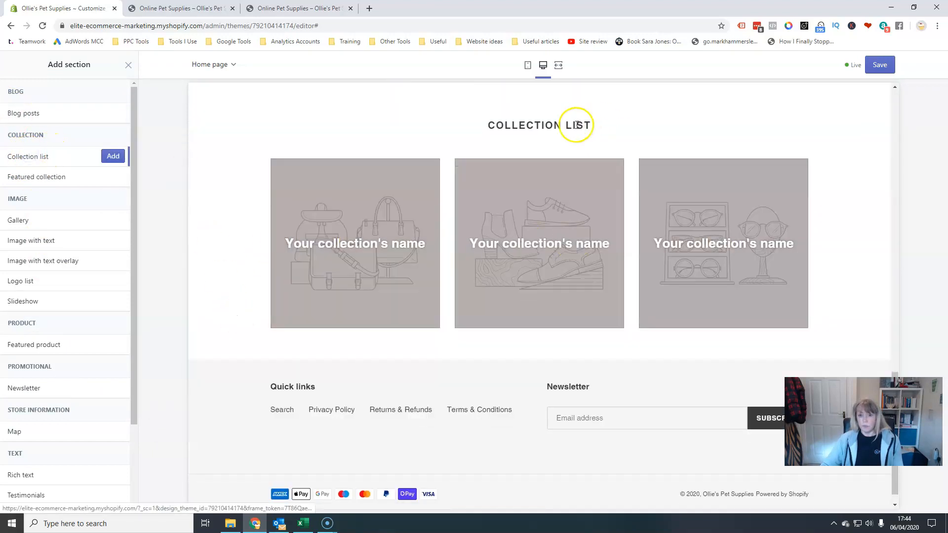
{"action": "scroll", "coordinate": [671, 337], "scroll_direction": "up", "scroll_amount": 7}
{"action": "scroll", "coordinate": [672, 333], "scroll_direction": "down", "scroll_amount": 3}
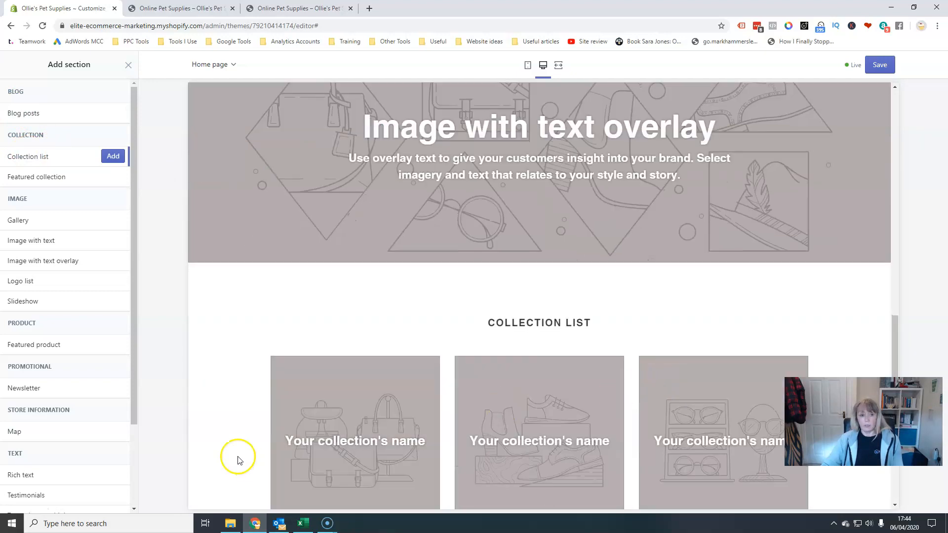
{"action": "left_click", "coordinate": [113, 157]}
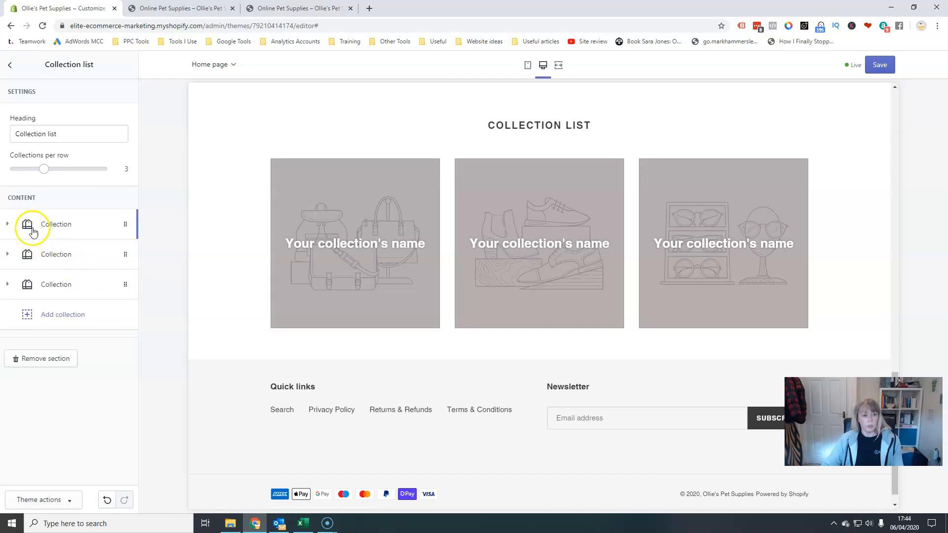
Assign the Squeeky Toys collection to the Collection list's first collection block.
{"action": "left_click", "coordinate": [58, 224]}
{"action": "left_click", "coordinate": [72, 285]}
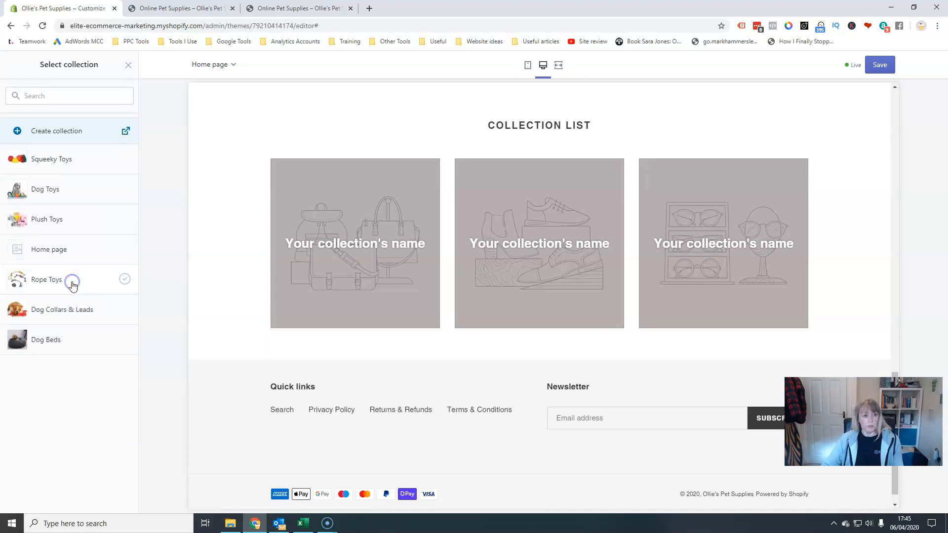
{"action": "left_click", "coordinate": [64, 158]}
{"action": "left_click", "coordinate": [118, 499]}
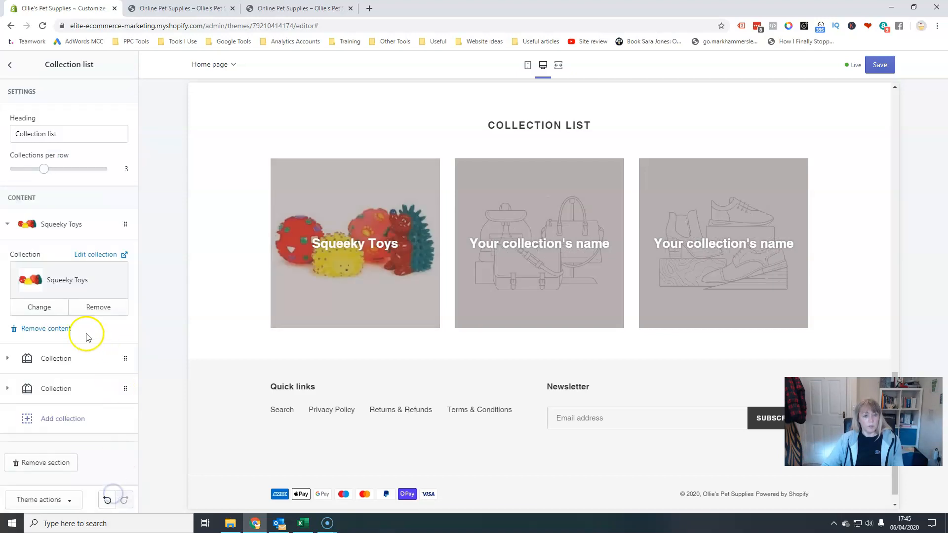
Assign Plush Toys to the second collection block and Rope Toys to the third.
{"action": "left_click", "coordinate": [61, 360]}
{"action": "left_click", "coordinate": [71, 318]}
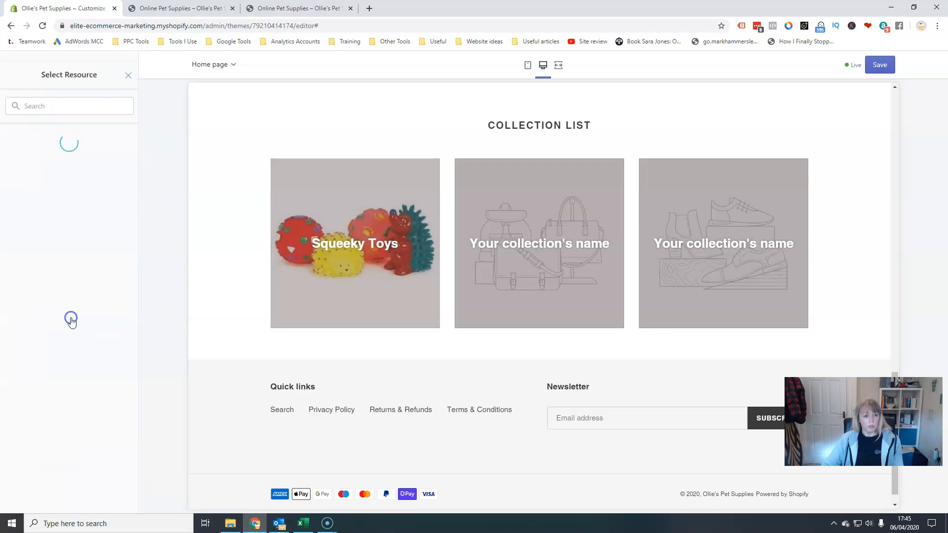
{"action": "left_click", "coordinate": [59, 220]}
{"action": "left_click", "coordinate": [108, 499]}
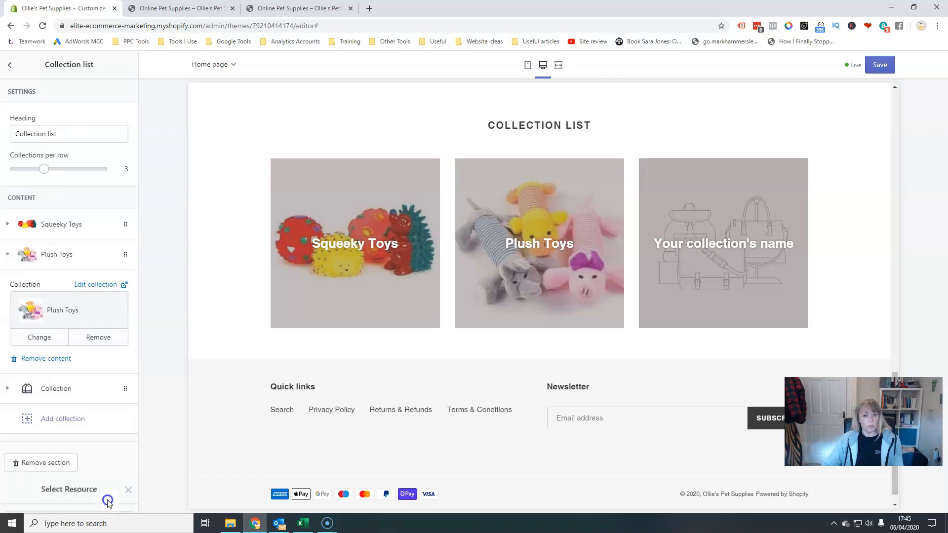
{"action": "left_click", "coordinate": [58, 390]}
{"action": "left_click", "coordinate": [65, 346]}
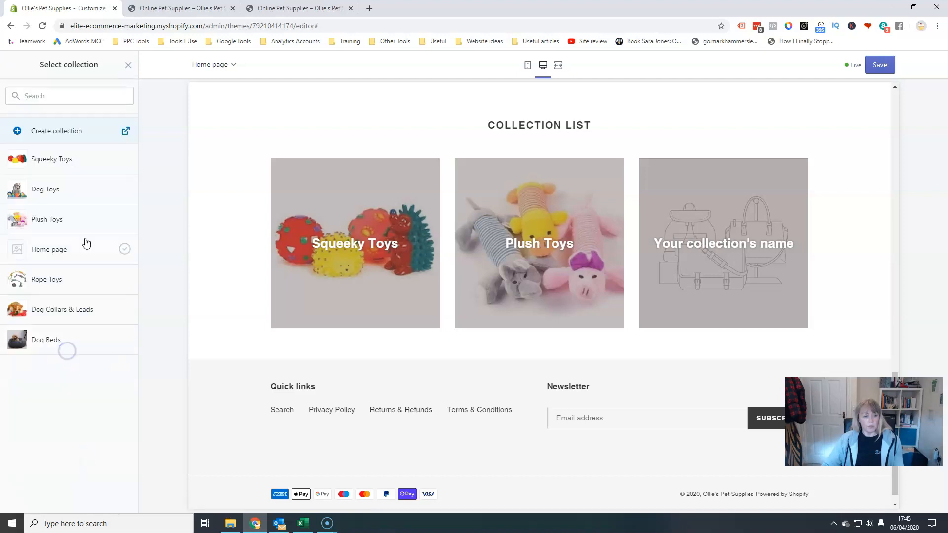
{"action": "left_click", "coordinate": [59, 279]}
{"action": "left_click", "coordinate": [110, 499]}
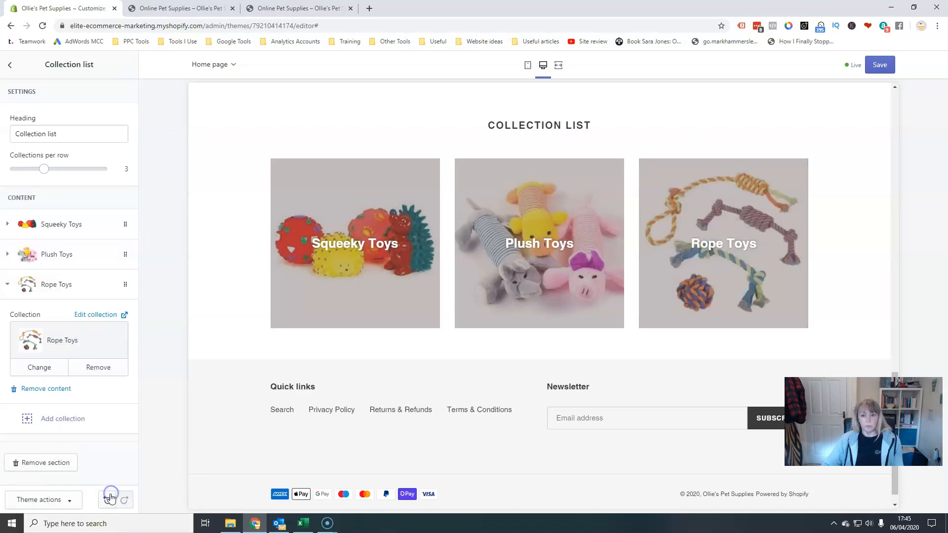
Add a fourth collection block set to Dog Beds and show 4 collections per row.
{"action": "left_click", "coordinate": [67, 419]}
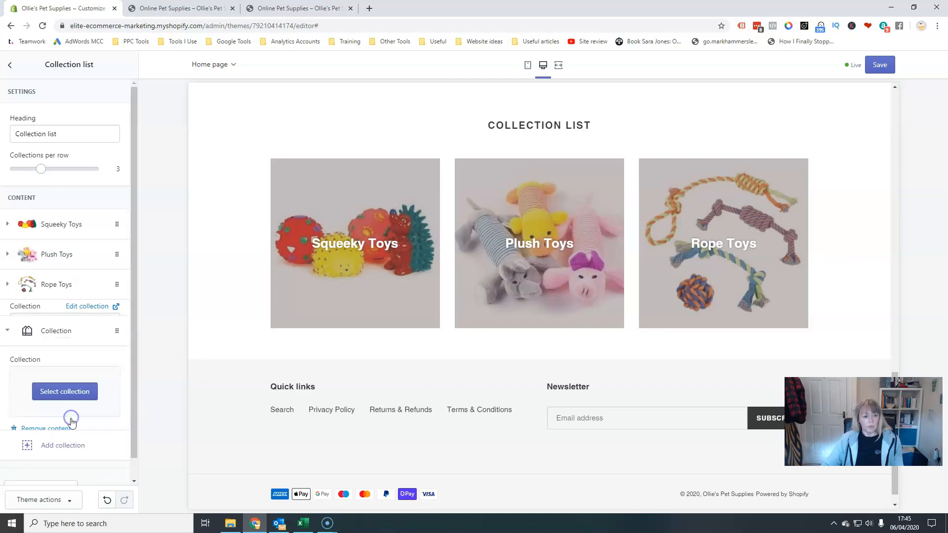
{"action": "left_click", "coordinate": [64, 358]}
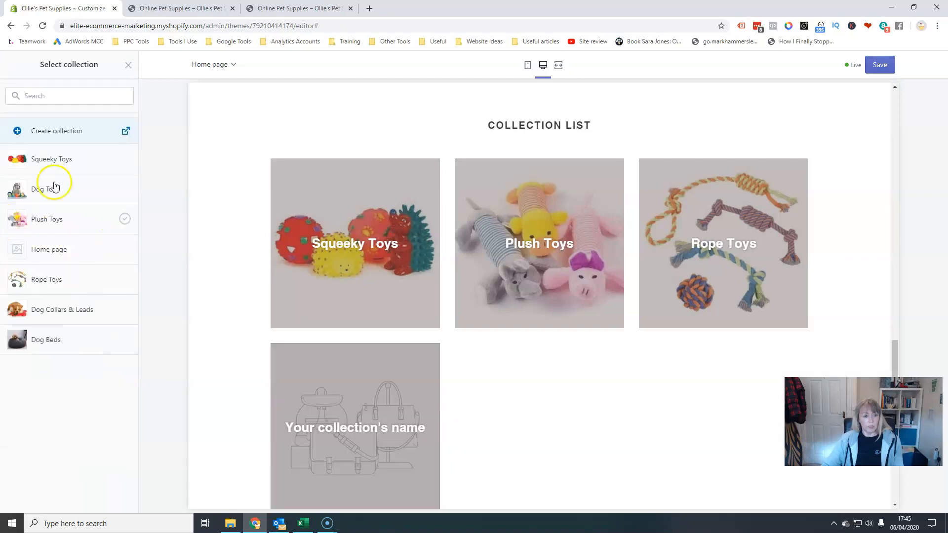
{"action": "left_click", "coordinate": [44, 340]}
{"action": "left_click", "coordinate": [113, 499]}
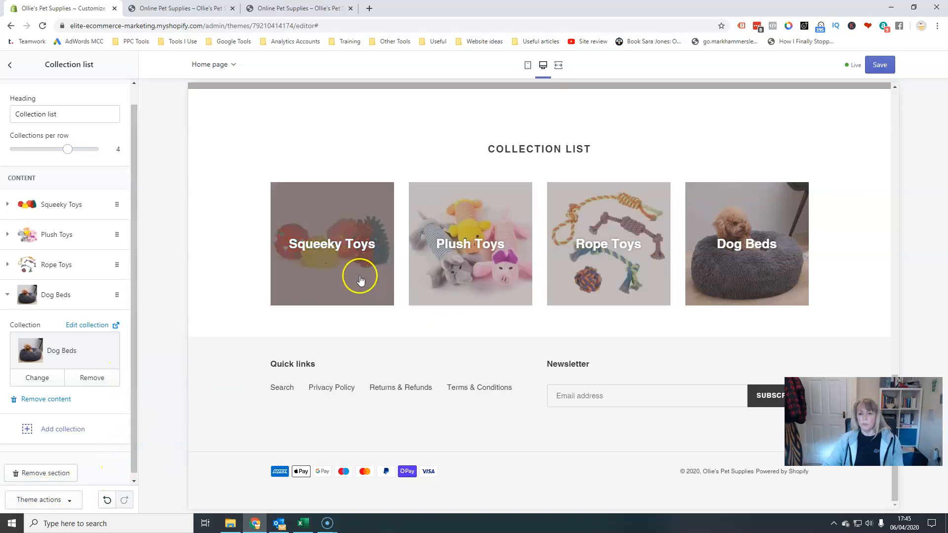
Move the Collection list section to the top of the page, directly below the header.
{"action": "scroll", "coordinate": [360, 275], "scroll_direction": "up", "scroll_amount": 5}
{"action": "left_click", "coordinate": [13, 69]}
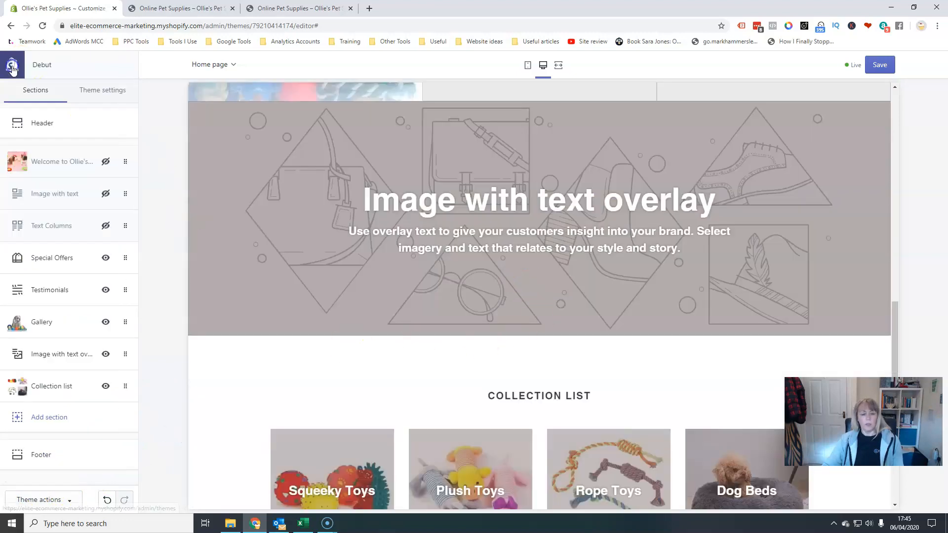
{"action": "left_click_drag", "start_coordinate": [59, 390], "coordinate": [73, 200]}
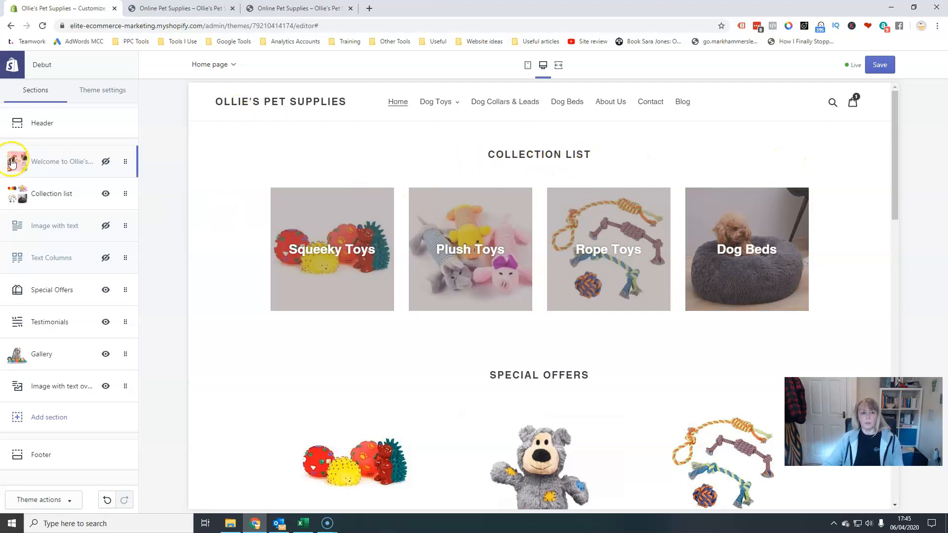
Rename the Collection list section heading to "product categories".
{"action": "left_click", "coordinate": [49, 193]}
{"action": "double_click", "coordinate": [31, 129]}
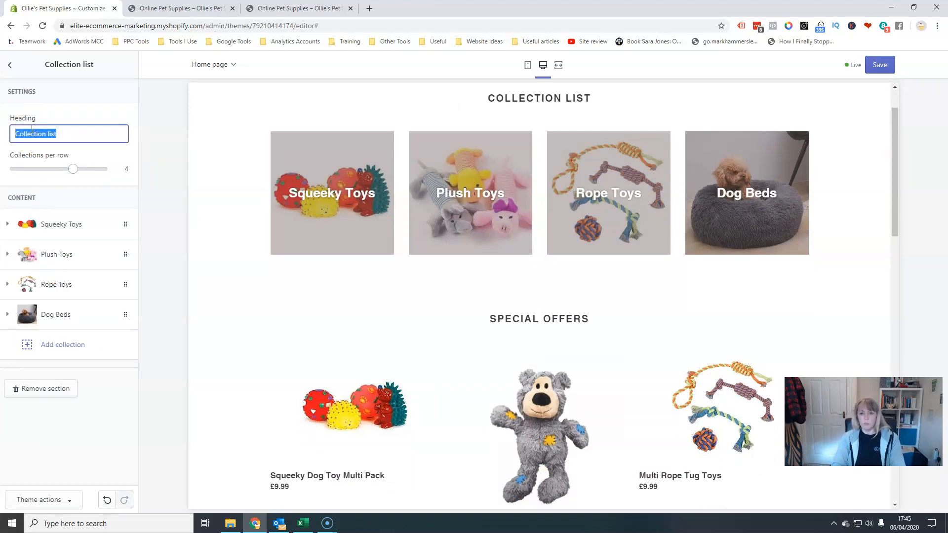
{"action": "type", "text": "product cateories"}
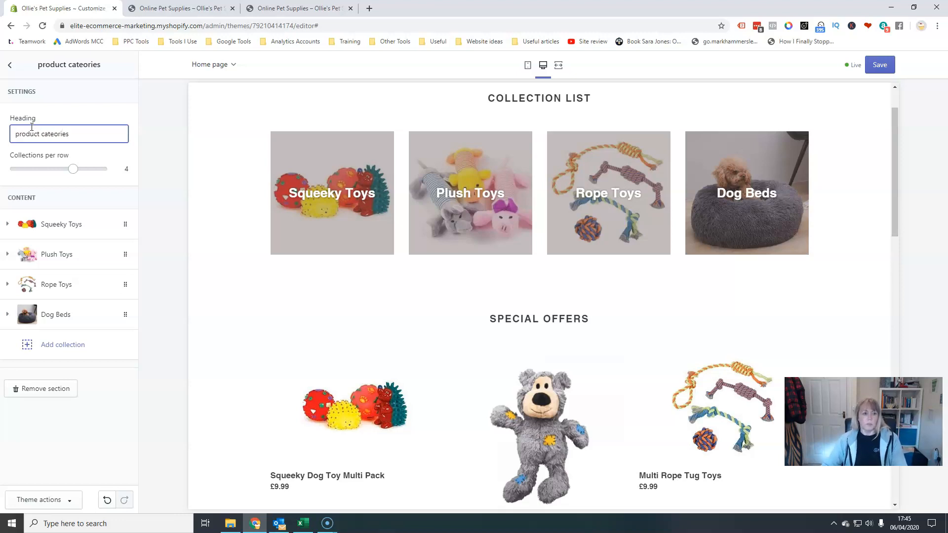
{"action": "left_click", "coordinate": [56, 134]}
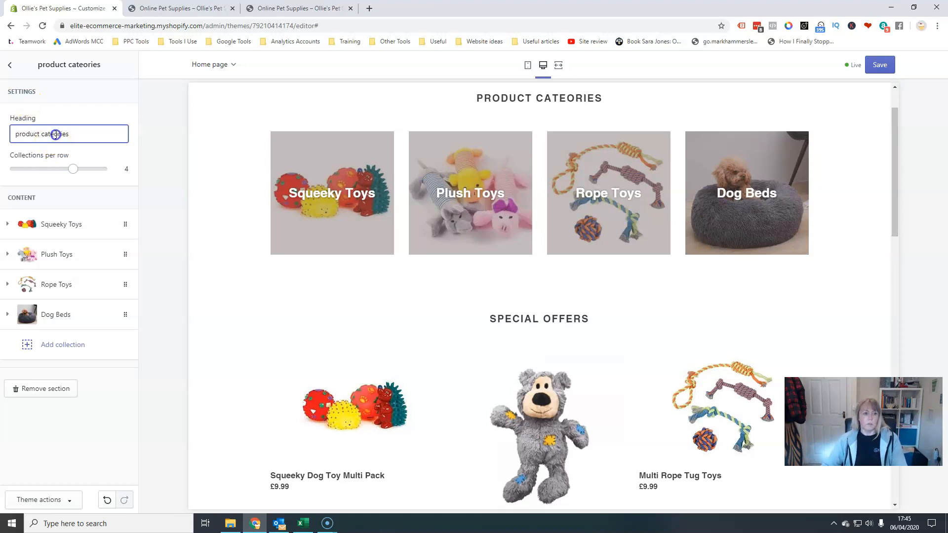
{"action": "type", "text": "g"}
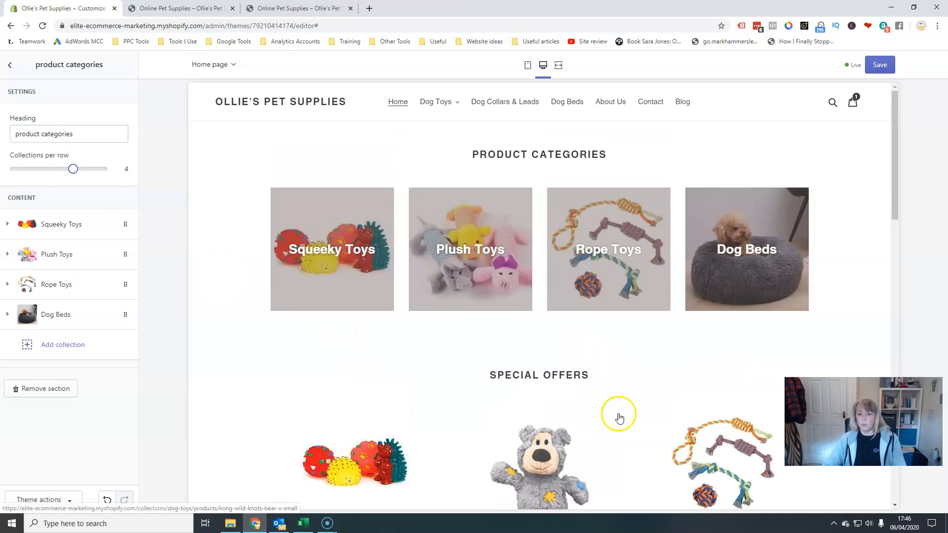
Review the updated home page and switch the preview to mobile view.
{"action": "scroll", "coordinate": [619, 420], "scroll_direction": "down", "scroll_amount": 15}
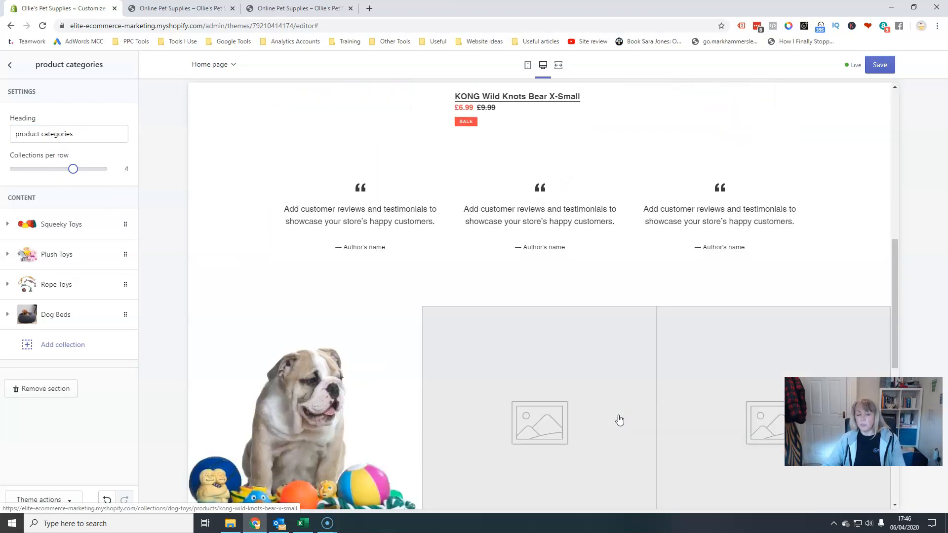
{"action": "scroll", "coordinate": [618, 414], "scroll_direction": "down", "scroll_amount": 4}
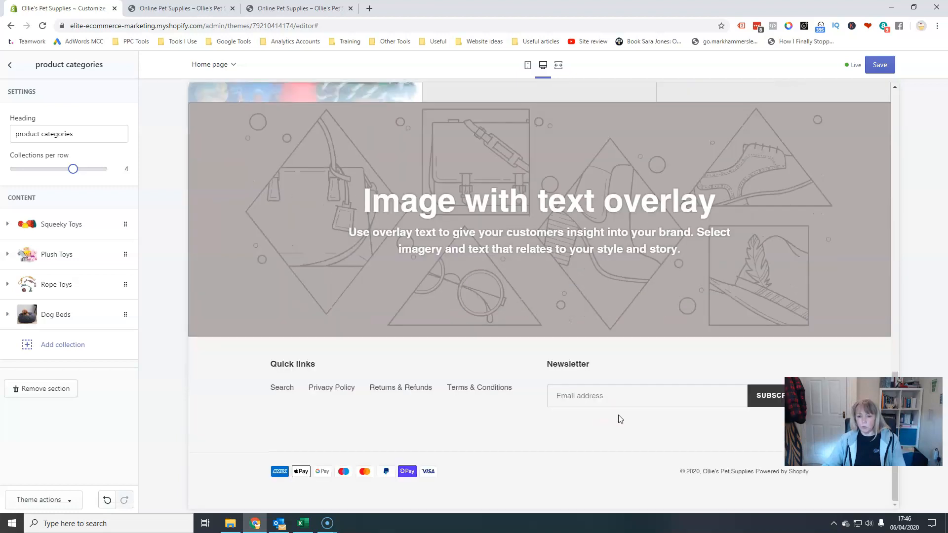
{"action": "scroll", "coordinate": [618, 415], "scroll_direction": "up", "scroll_amount": 15}
{"action": "scroll", "coordinate": [612, 409], "scroll_direction": "up", "scroll_amount": 2}
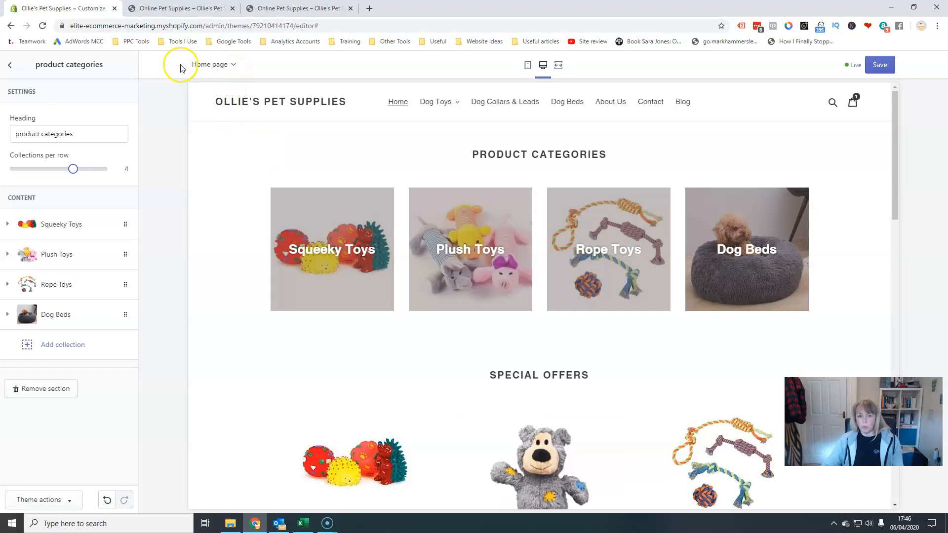
{"action": "left_click", "coordinate": [527, 67]}
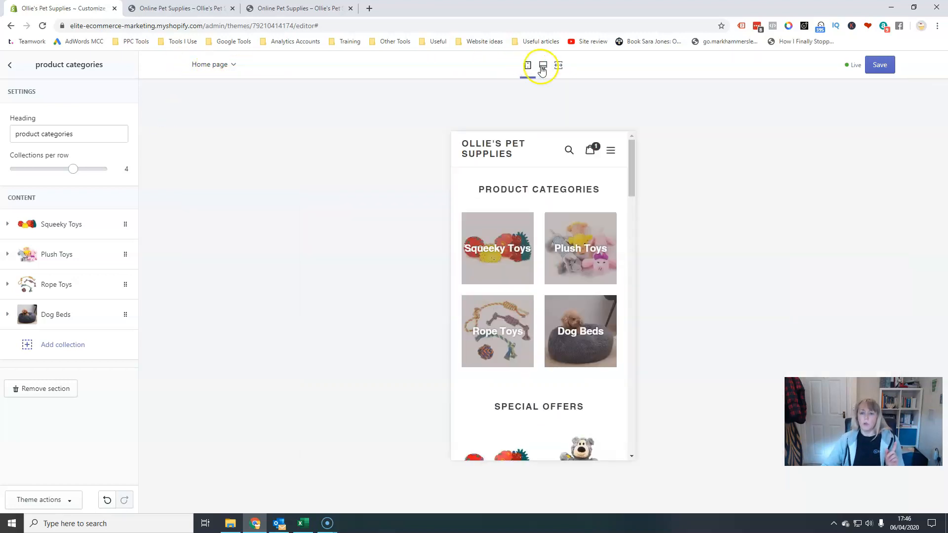
Compare the home page preview in desktop and mobile views, including the mobile navigation menu.
{"action": "left_click", "coordinate": [542, 66]}
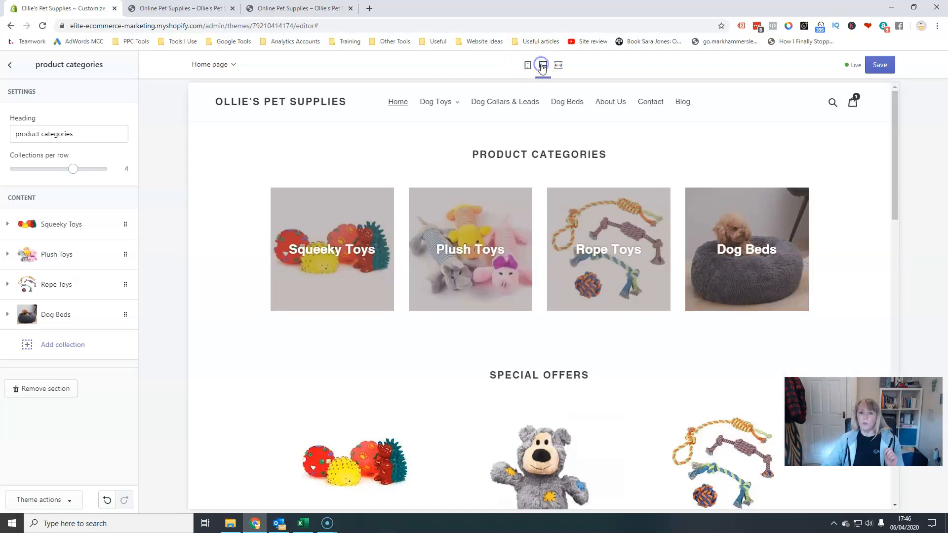
{"action": "left_click", "coordinate": [527, 67]}
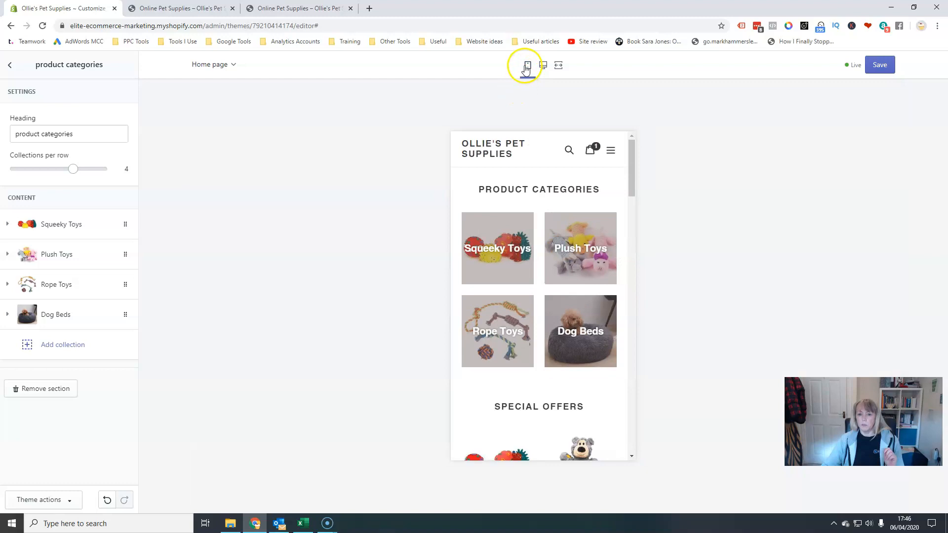
{"action": "left_click", "coordinate": [611, 151]}
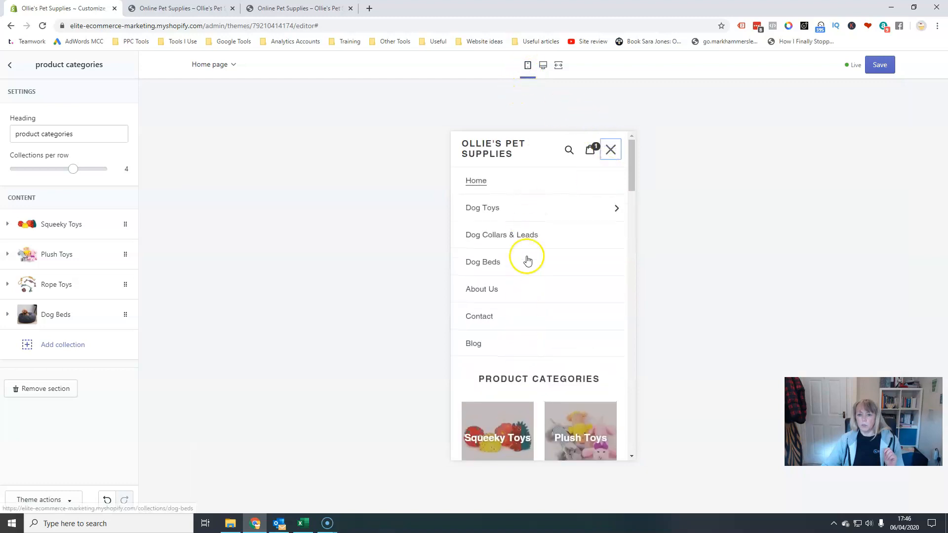
{"action": "left_click", "coordinate": [611, 152]}
{"action": "left_click_drag", "start_coordinate": [630, 145], "coordinate": [641, 127]}
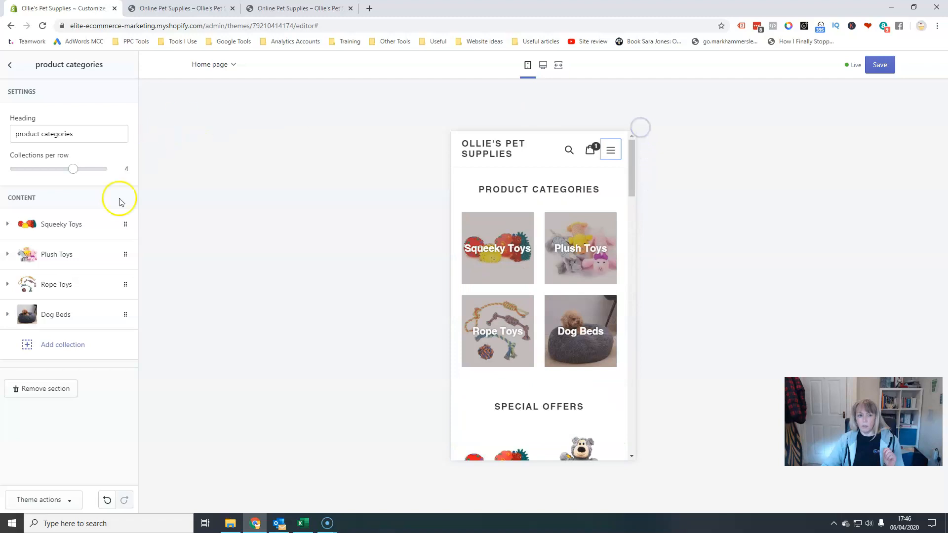
{"action": "left_click", "coordinate": [10, 66]}
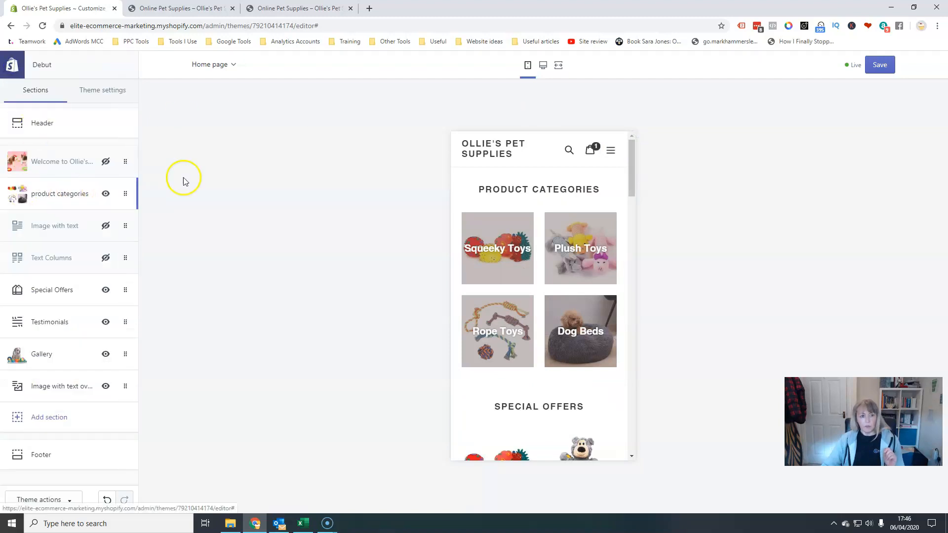
{"action": "left_click", "coordinate": [543, 65]}
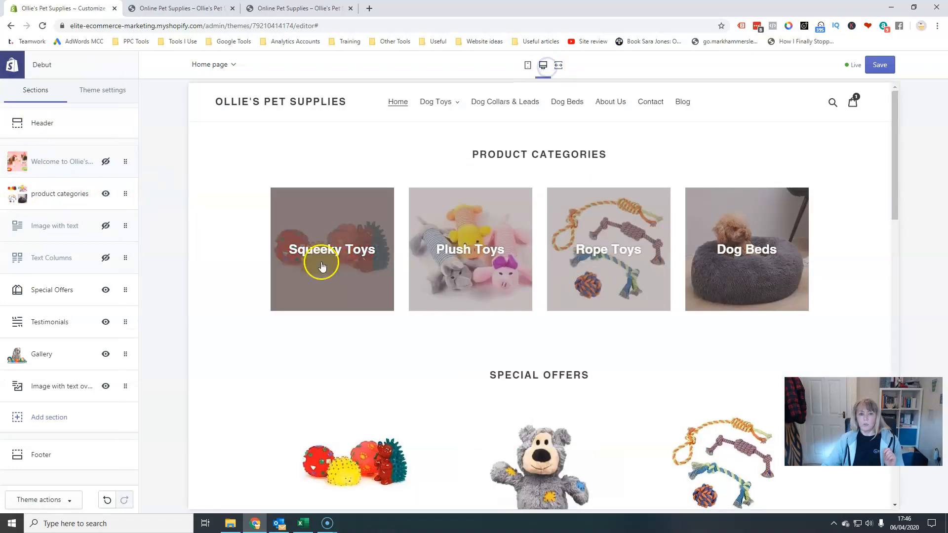
Switch the theme editor to customise Product pages.
{"action": "left_click", "coordinate": [234, 67]}
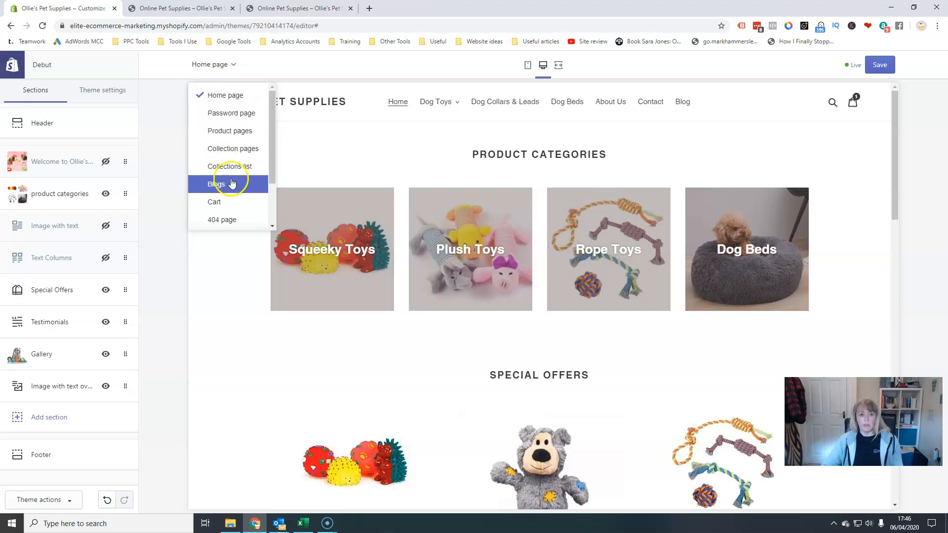
{"action": "scroll", "coordinate": [232, 182], "scroll_direction": "down", "scroll_amount": 2}
{"action": "scroll", "coordinate": [218, 168], "scroll_direction": "up", "scroll_amount": 2}
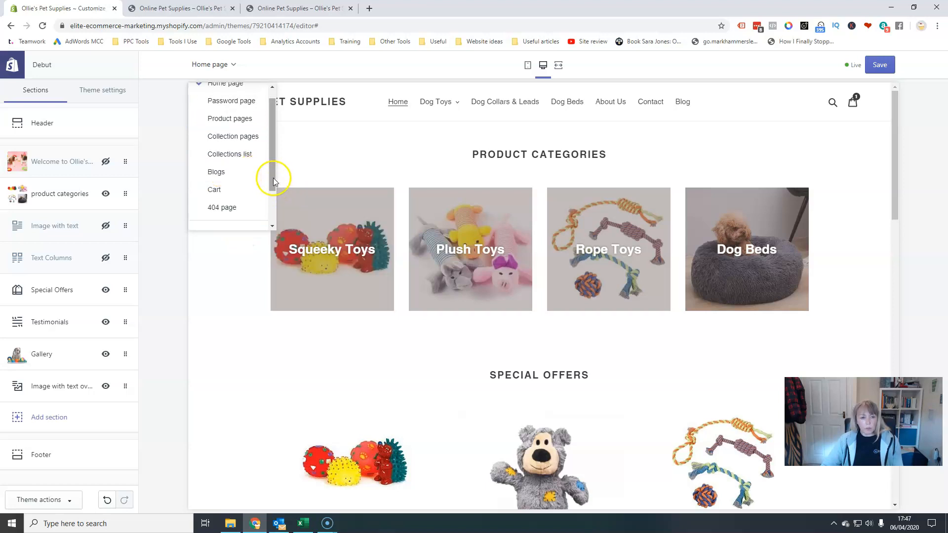
{"action": "left_click", "coordinate": [239, 120]}
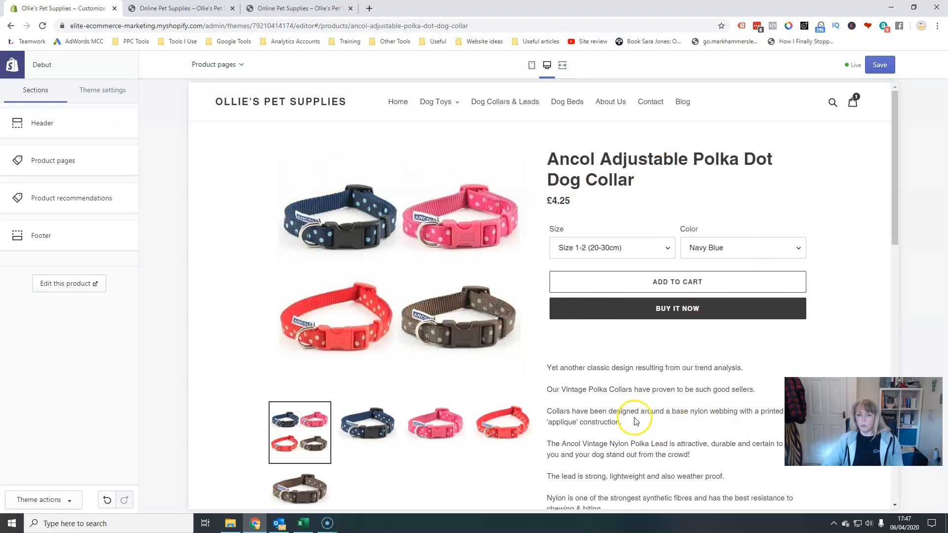
Set the header logo image to the Ollie's Pet Supplies logo from the image library.
{"action": "left_click", "coordinate": [48, 126]}
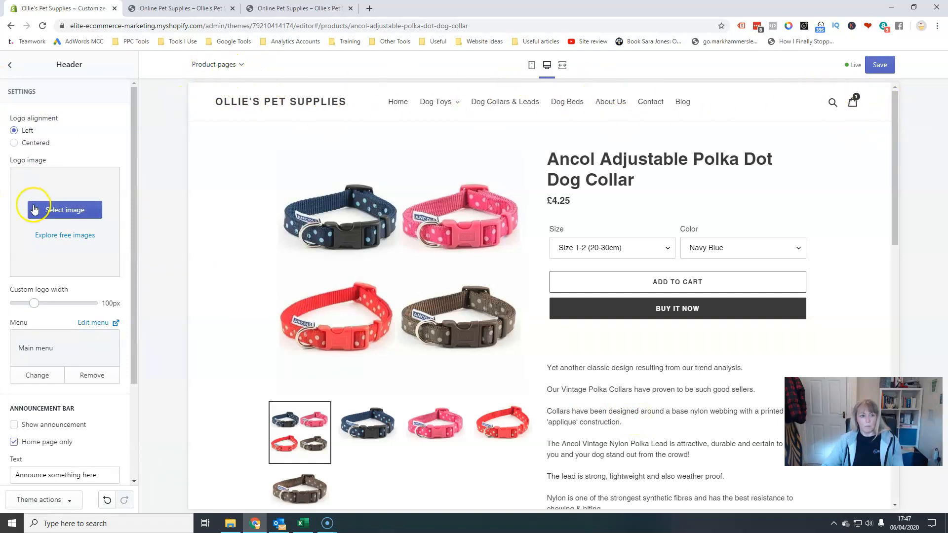
{"action": "left_click", "coordinate": [61, 212]}
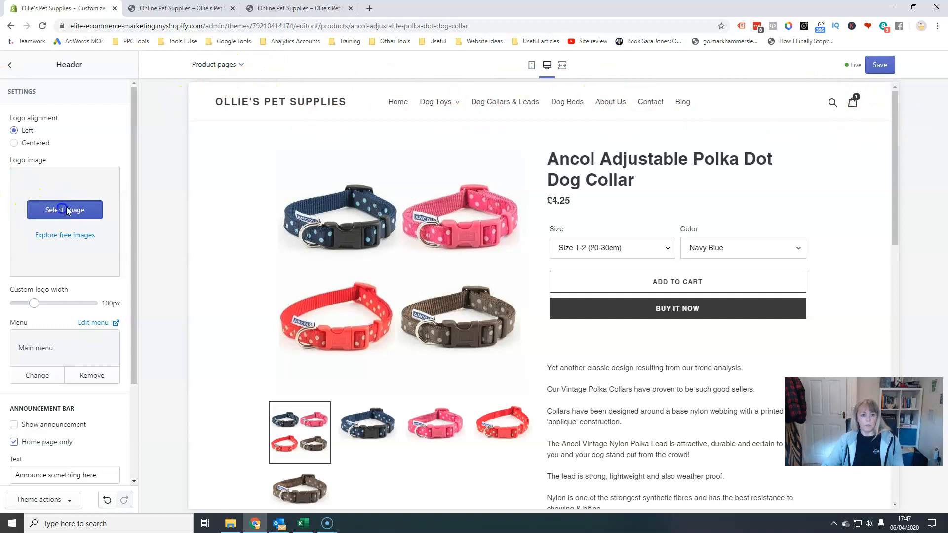
{"action": "left_click", "coordinate": [28, 208]}
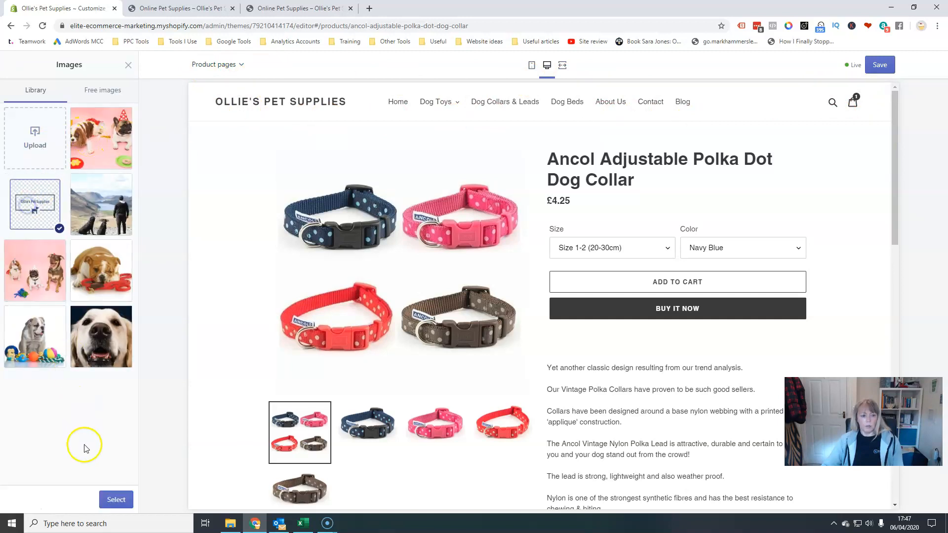
{"action": "left_click", "coordinate": [113, 499]}
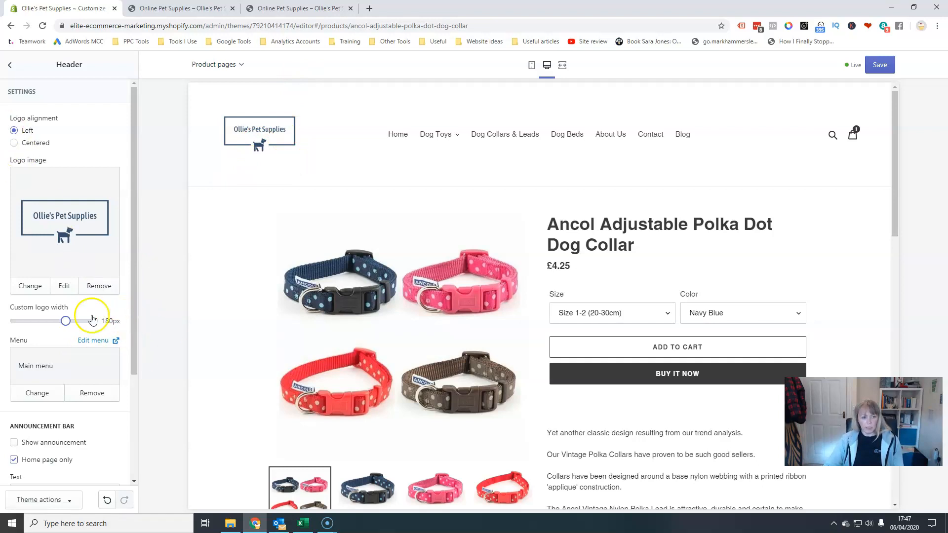
Turn on Show announcement in the header's announcement bar settings, keeping it on the home page only.
{"action": "scroll", "coordinate": [99, 319], "scroll_direction": "down", "scroll_amount": 3}
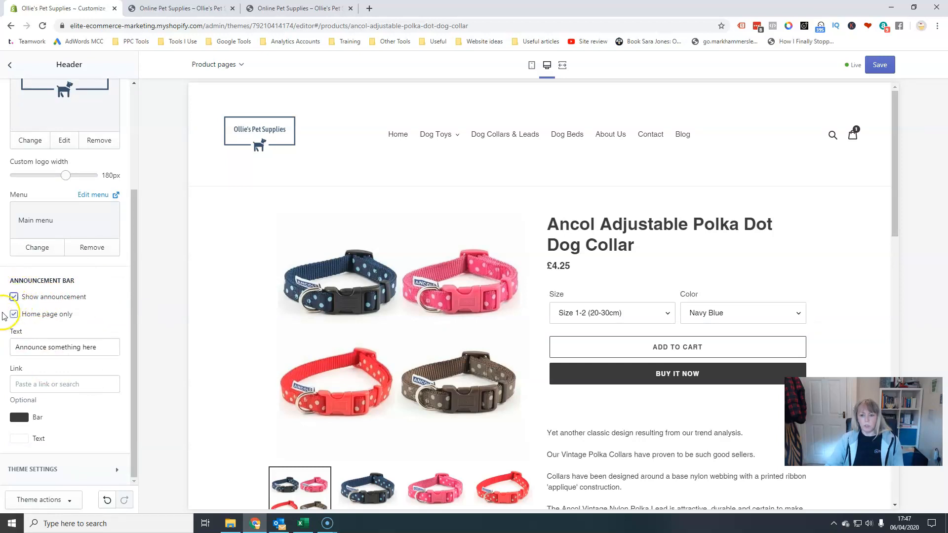
{"action": "left_click", "coordinate": [12, 314]}
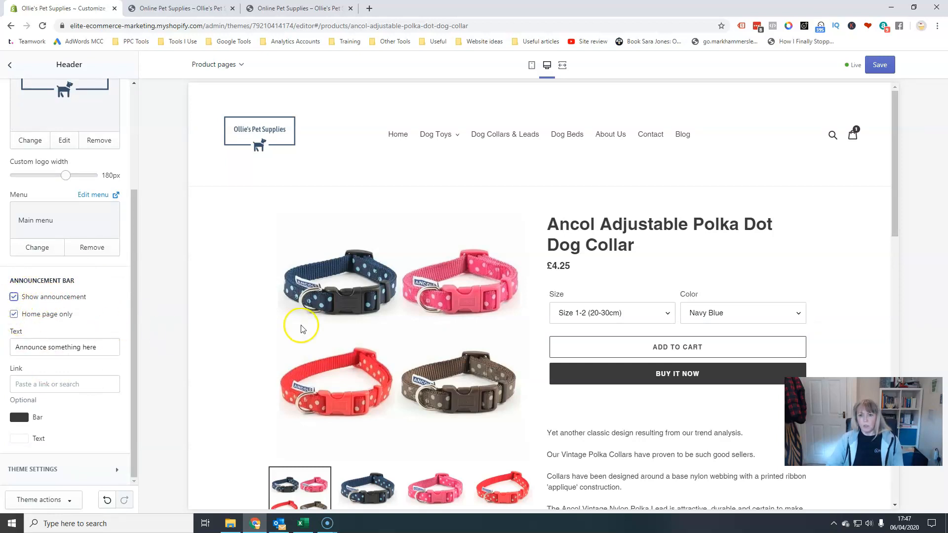
{"action": "left_click_drag", "start_coordinate": [946, 393], "coordinate": [947, 408]}
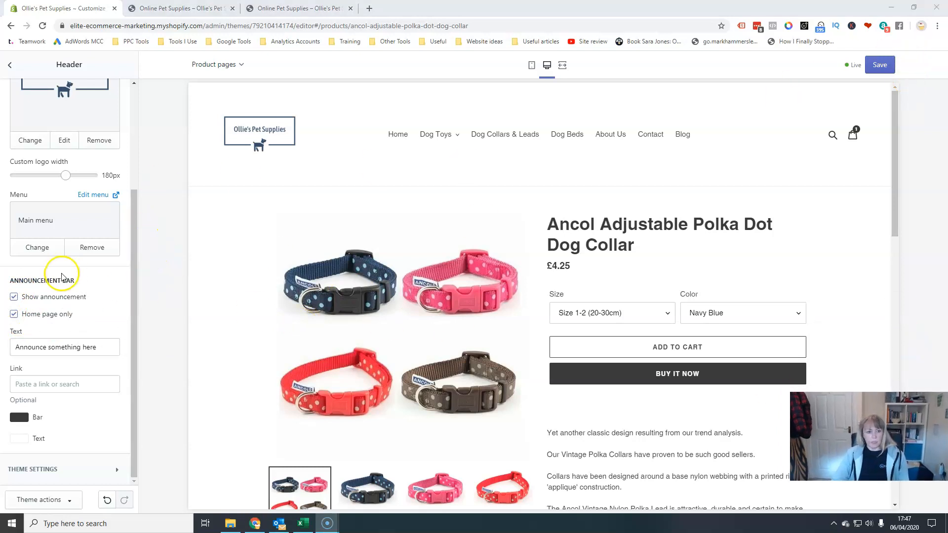
{"action": "left_click", "coordinate": [14, 297]}
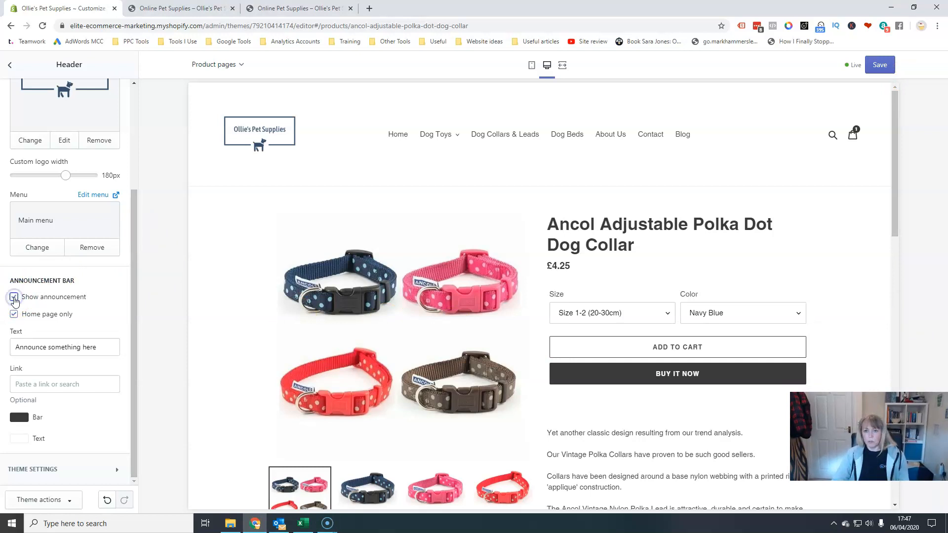
{"action": "scroll", "coordinate": [469, 305], "scroll_direction": "down", "scroll_amount": 10}
{"action": "scroll", "coordinate": [472, 305], "scroll_direction": "up", "scroll_amount": 10}
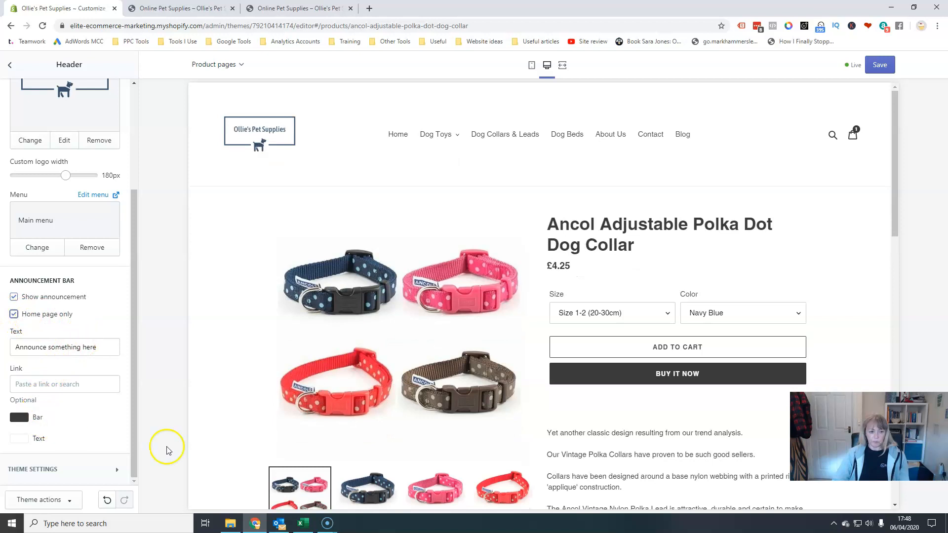
Open the Product pages section settings and turn on Show vendor.
{"action": "scroll", "coordinate": [96, 474], "scroll_direction": "up", "scroll_amount": 3}
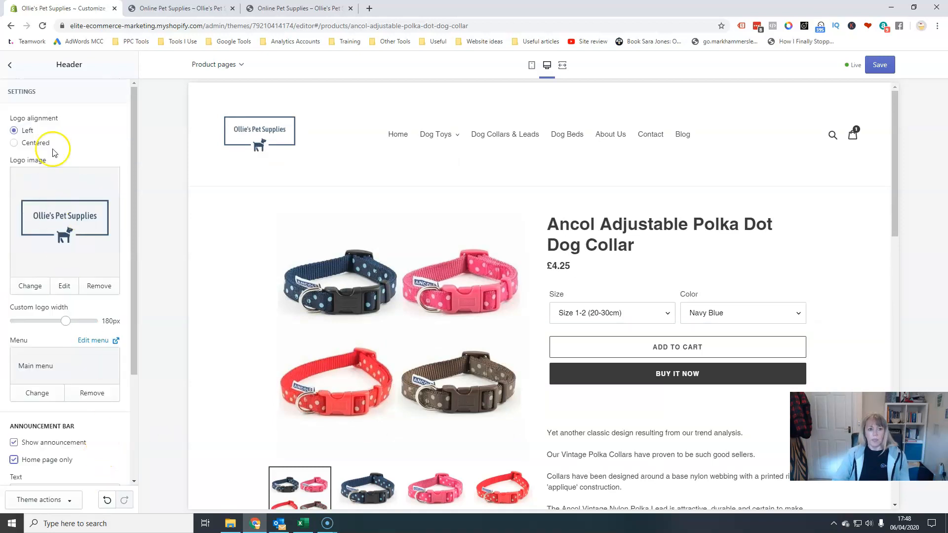
{"action": "left_click", "coordinate": [12, 67]}
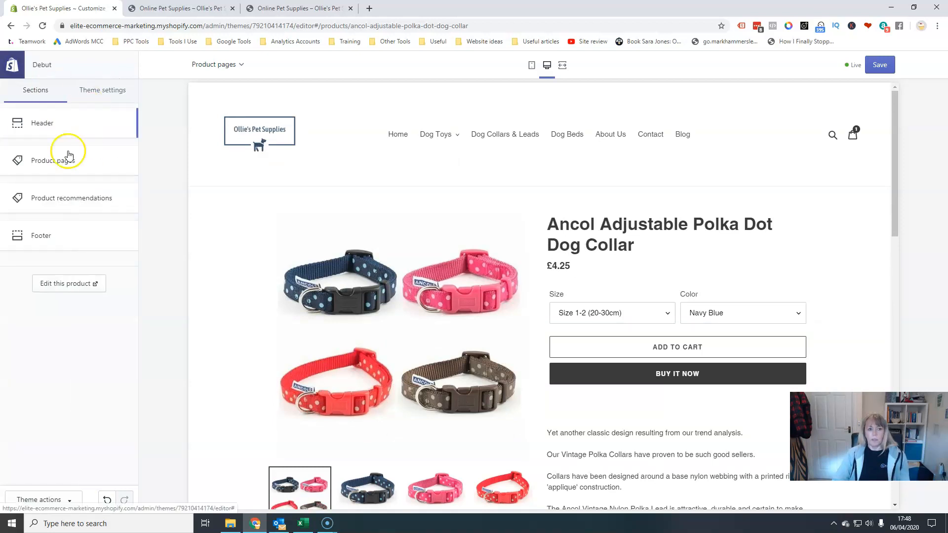
{"action": "left_click", "coordinate": [59, 164]}
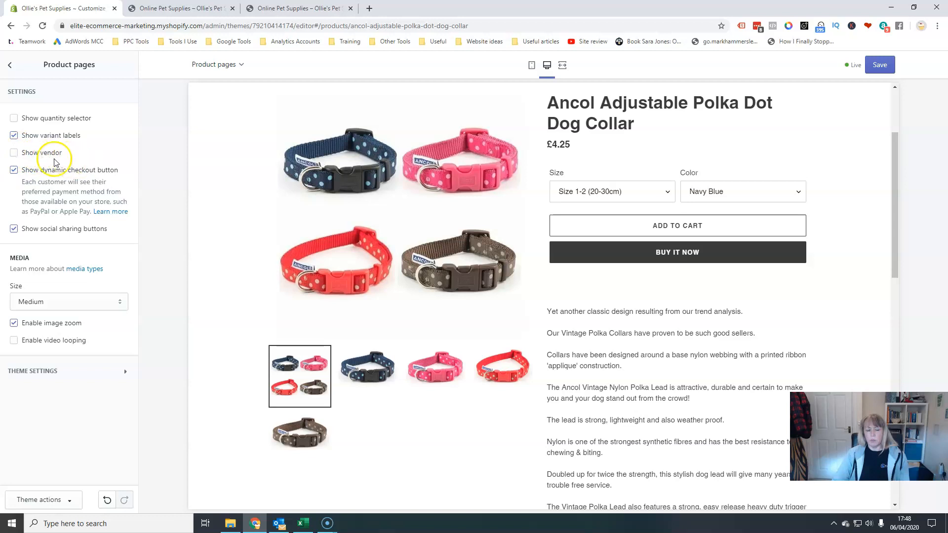
{"action": "left_click", "coordinate": [15, 154]}
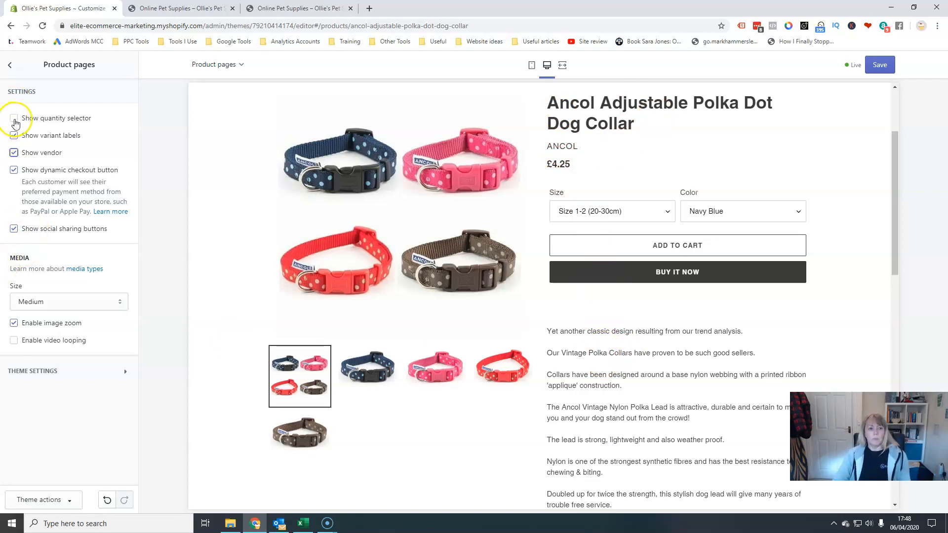
Test the quantity selector on the product page and switch it back off.
{"action": "left_click", "coordinate": [14, 119]}
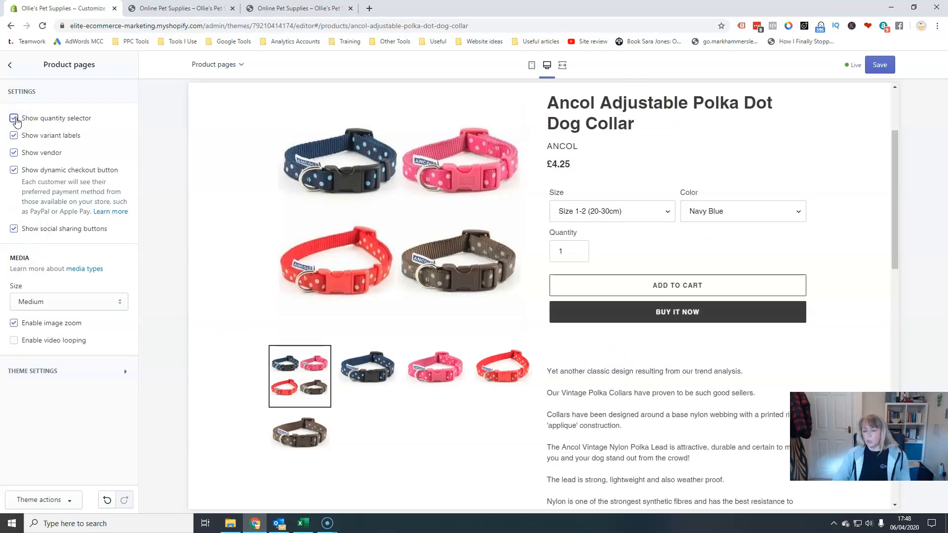
{"action": "left_click", "coordinate": [573, 253]}
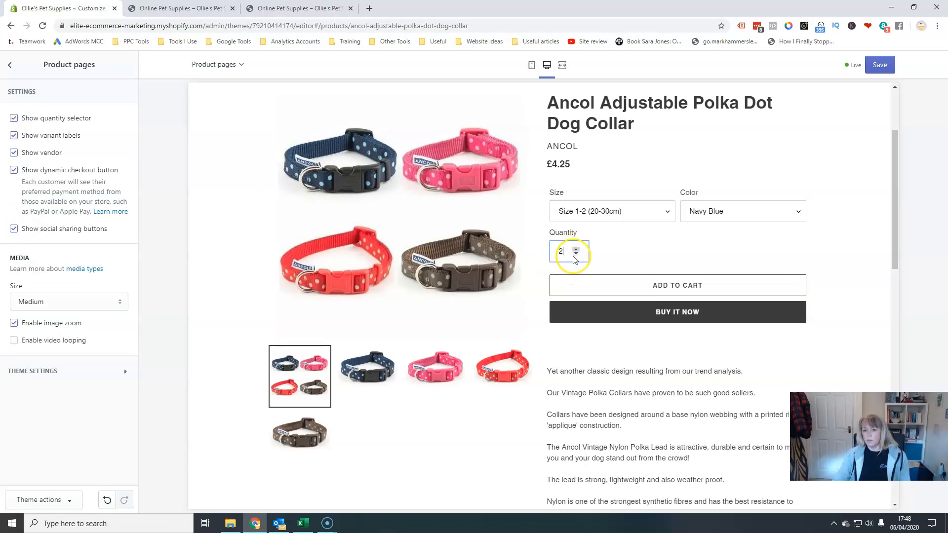
{"action": "left_click", "coordinate": [14, 119]}
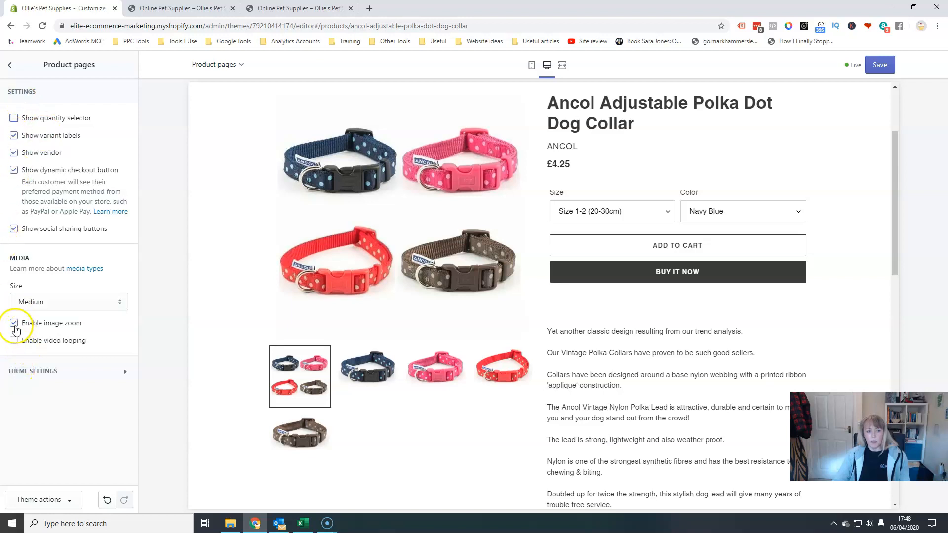
Examine the product page preview and the Product pages media and theme settings.
{"action": "left_click", "coordinate": [15, 324]}
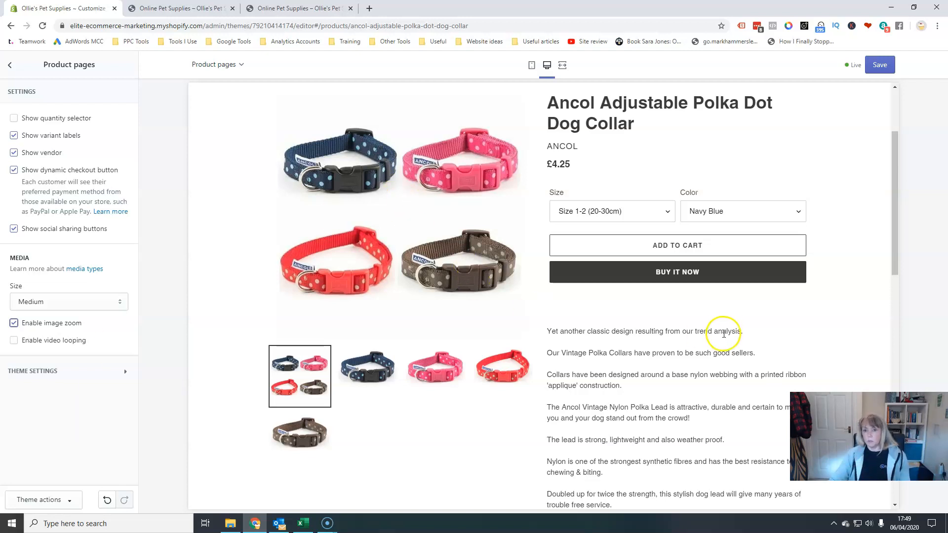
{"action": "scroll", "coordinate": [720, 334], "scroll_direction": "down", "scroll_amount": 5}
{"action": "scroll", "coordinate": [724, 337], "scroll_direction": "down", "scroll_amount": 5}
{"action": "scroll", "coordinate": [724, 337], "scroll_direction": "up", "scroll_amount": 15}
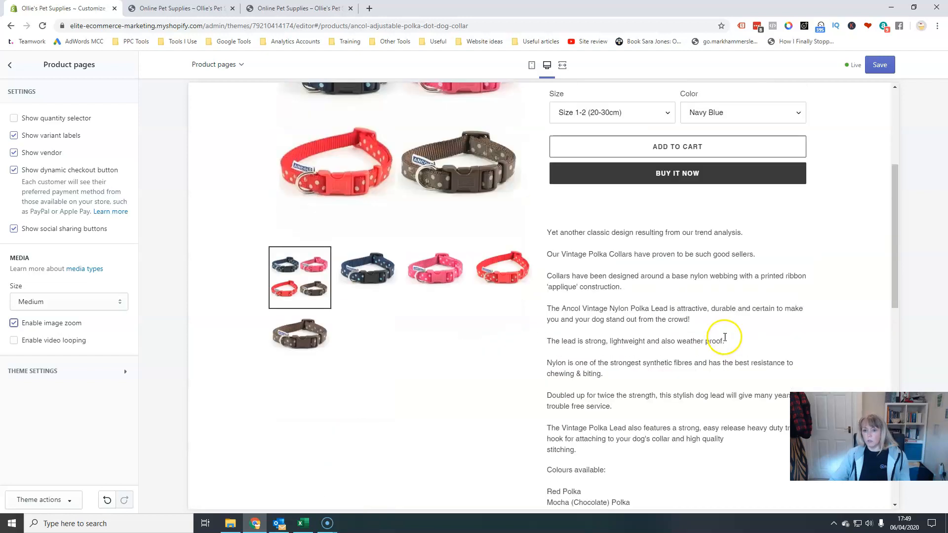
{"action": "scroll", "coordinate": [683, 364], "scroll_direction": "down", "scroll_amount": 3}
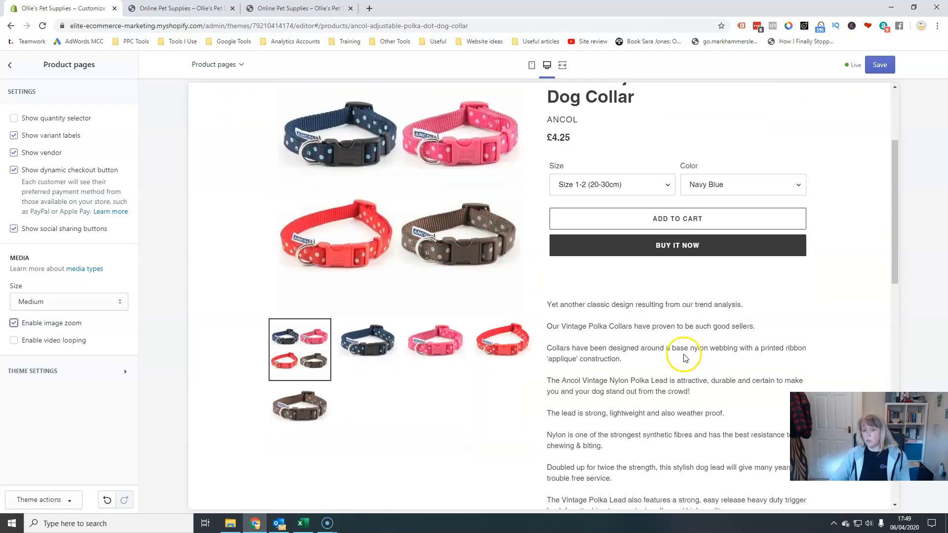
{"action": "scroll", "coordinate": [662, 348], "scroll_direction": "up", "scroll_amount": 1}
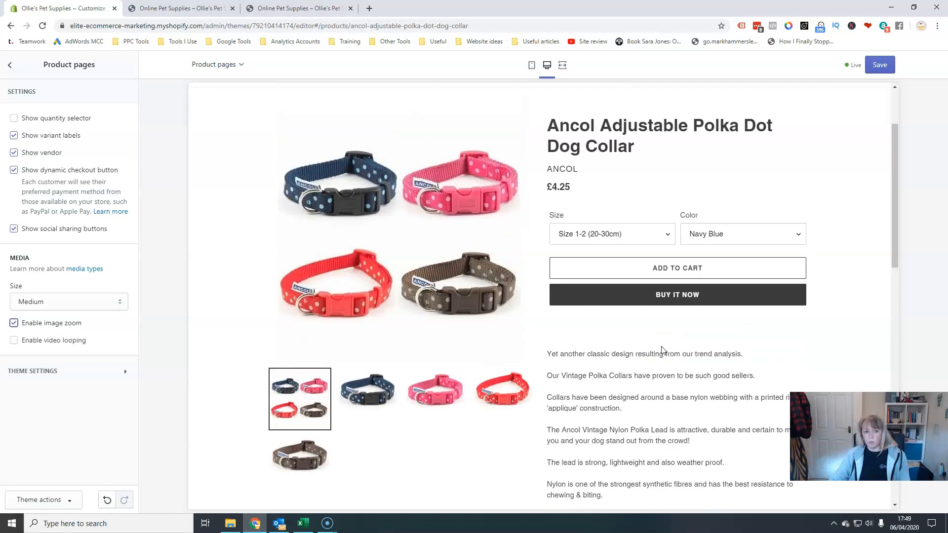
{"action": "left_click", "coordinate": [123, 371]}
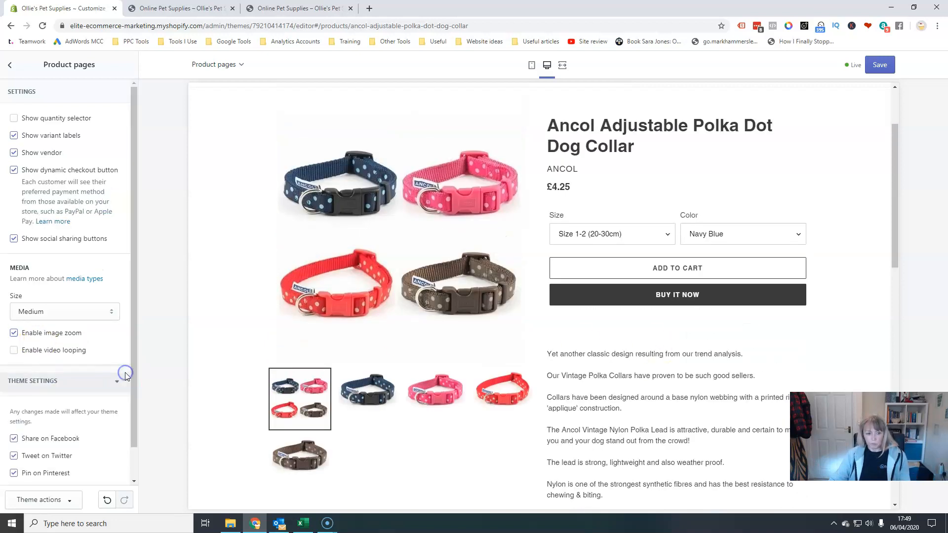
{"action": "scroll", "coordinate": [127, 379], "scroll_direction": "down", "scroll_amount": 1}
{"action": "left_click", "coordinate": [123, 346]}
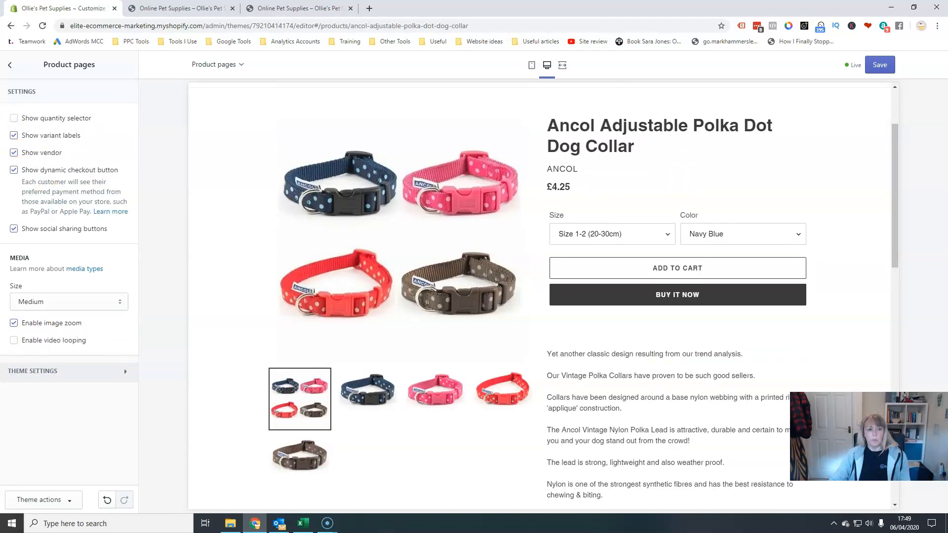
Inspect the Product recommendations and Footer section settings.
{"action": "left_click", "coordinate": [9, 65]}
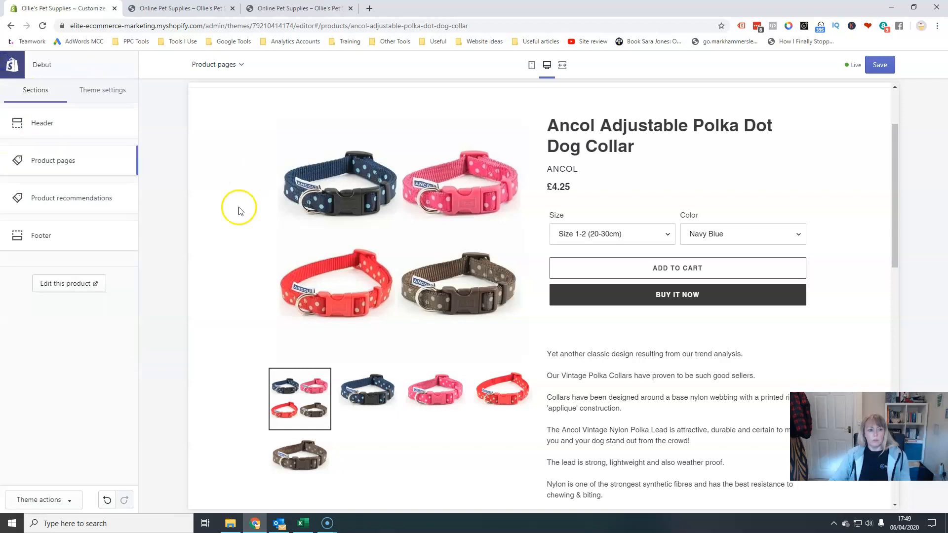
{"action": "left_click", "coordinate": [72, 203]}
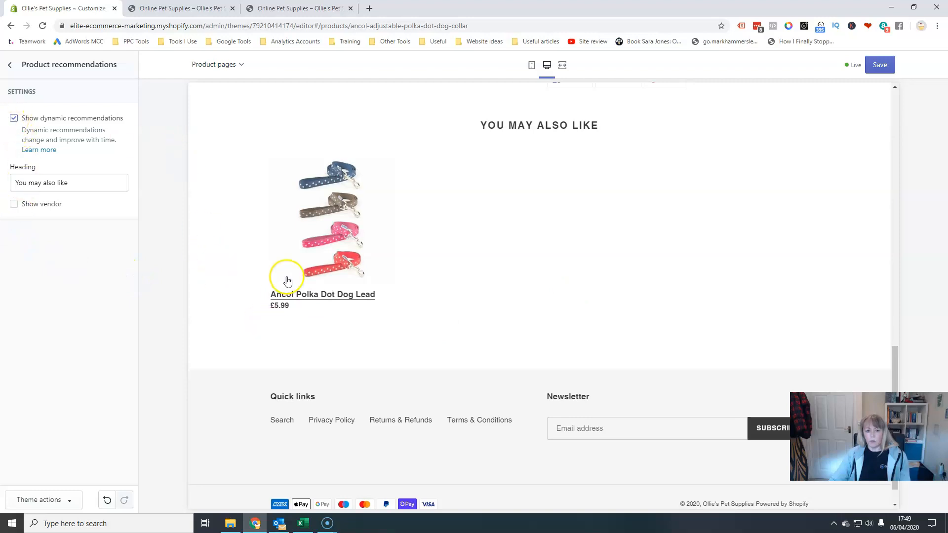
{"action": "left_click", "coordinate": [11, 65]}
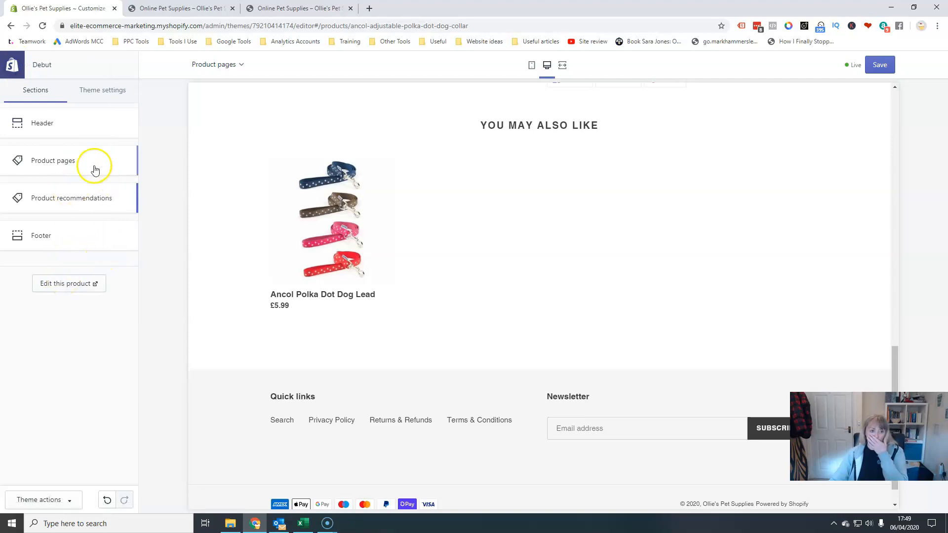
{"action": "left_click", "coordinate": [41, 237]}
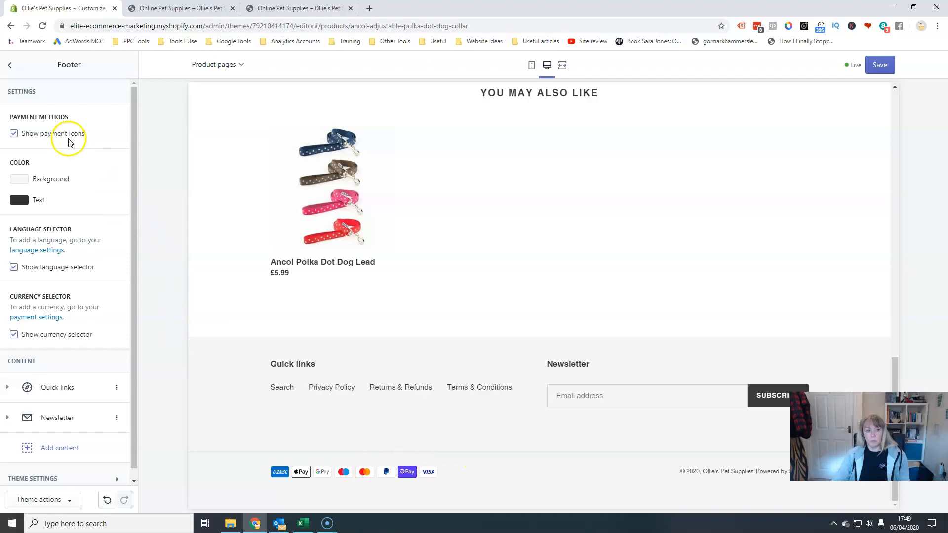
Leave the Footer settings and switch the editor preview to the Collection pages template.
{"action": "left_click", "coordinate": [9, 64]}
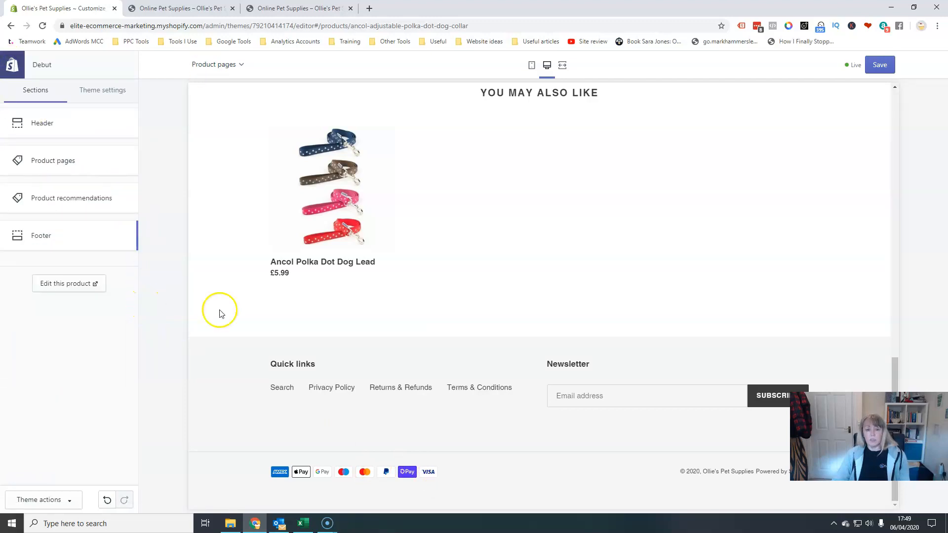
{"action": "scroll", "coordinate": [459, 386], "scroll_direction": "up", "scroll_amount": 15}
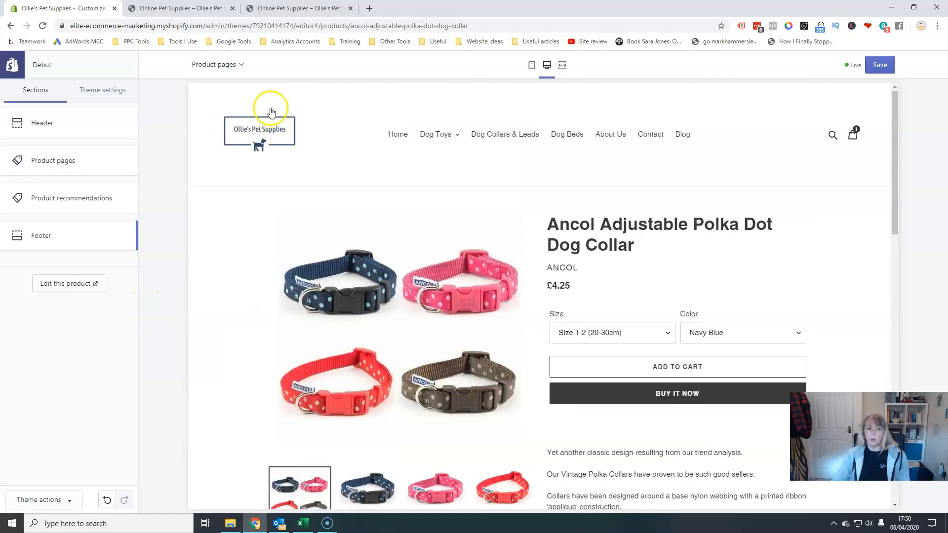
{"action": "left_click", "coordinate": [210, 66]}
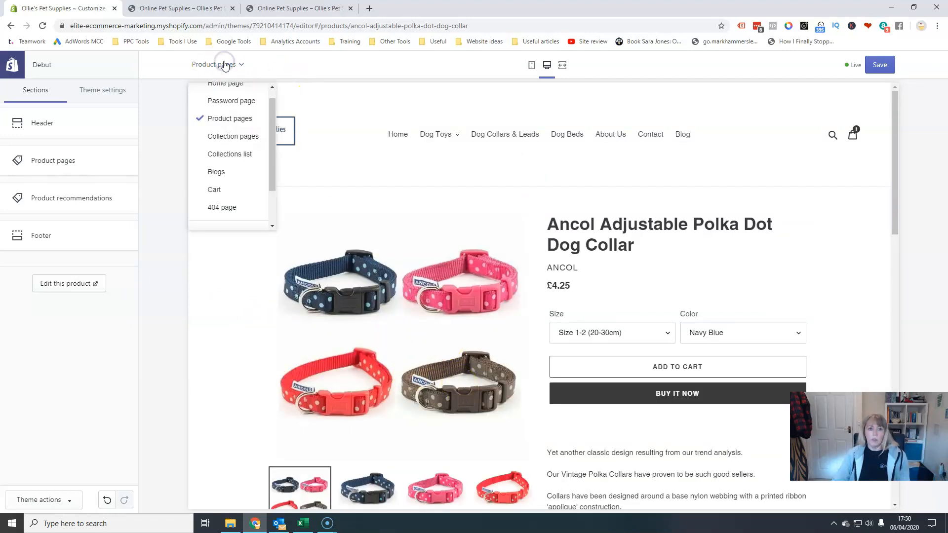
{"action": "left_click", "coordinate": [223, 137]}
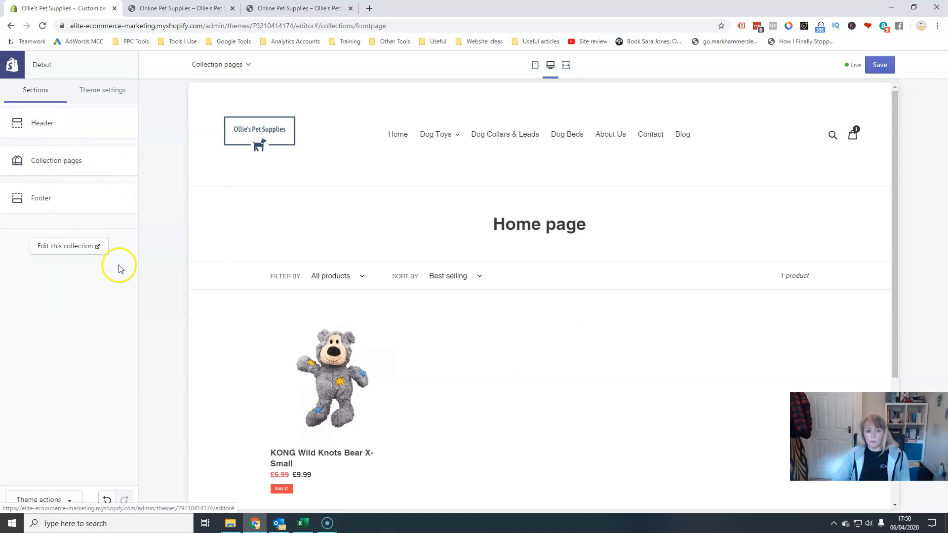
Open the Collection pages section settings, keep the Grid layout and turn on Show product vendors.
{"action": "scroll", "coordinate": [535, 410], "scroll_direction": "down", "scroll_amount": 2}
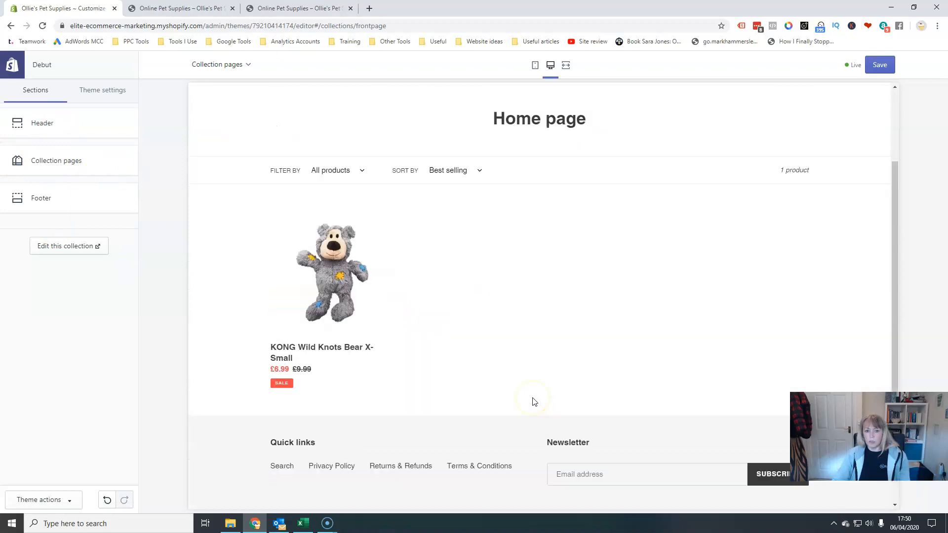
{"action": "scroll", "coordinate": [532, 400], "scroll_direction": "up", "scroll_amount": 3}
{"action": "left_click", "coordinate": [44, 160]}
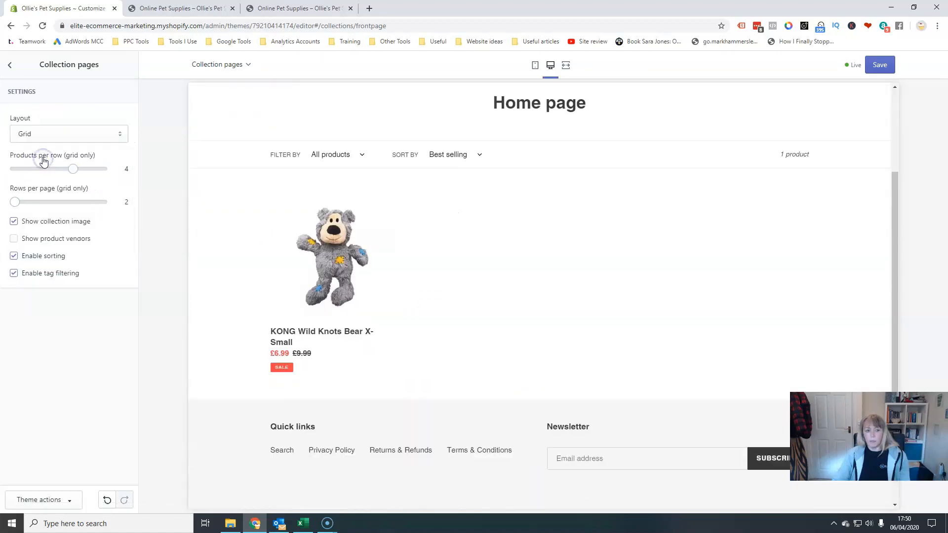
{"action": "left_click", "coordinate": [117, 134]}
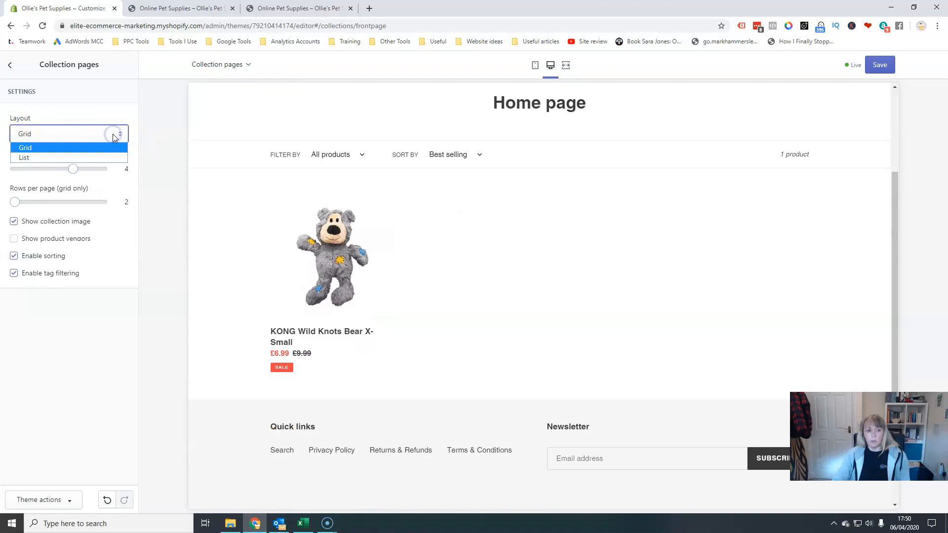
{"action": "left_click", "coordinate": [114, 148]}
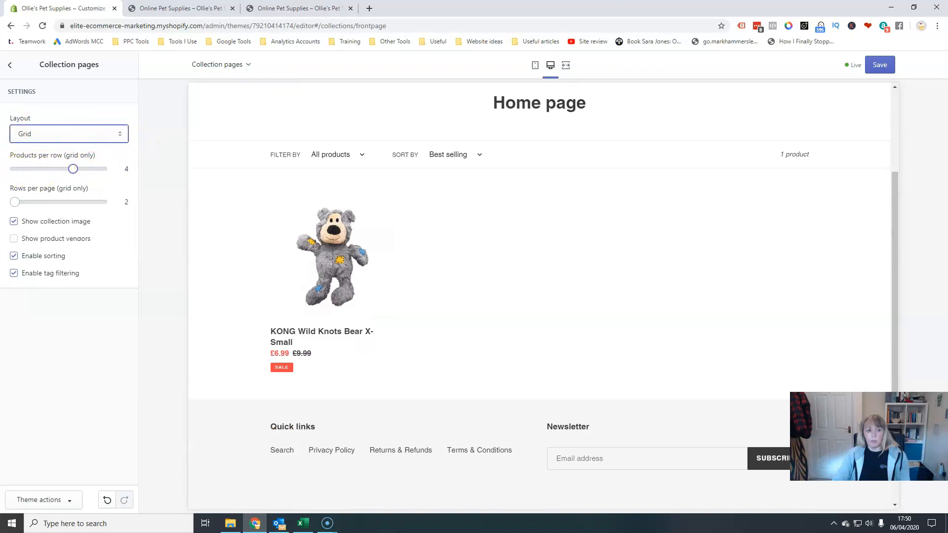
{"action": "left_click", "coordinate": [14, 237]}
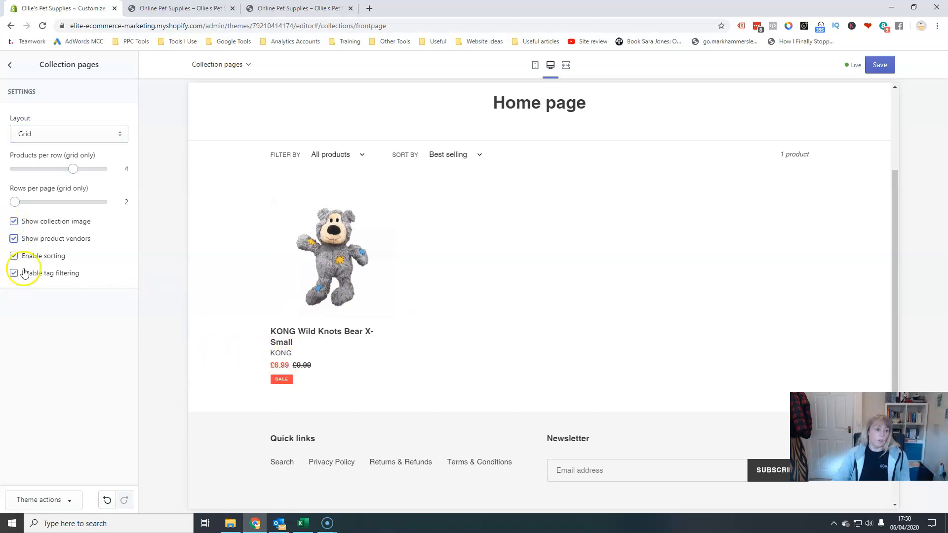
{"action": "left_click", "coordinate": [14, 273]}
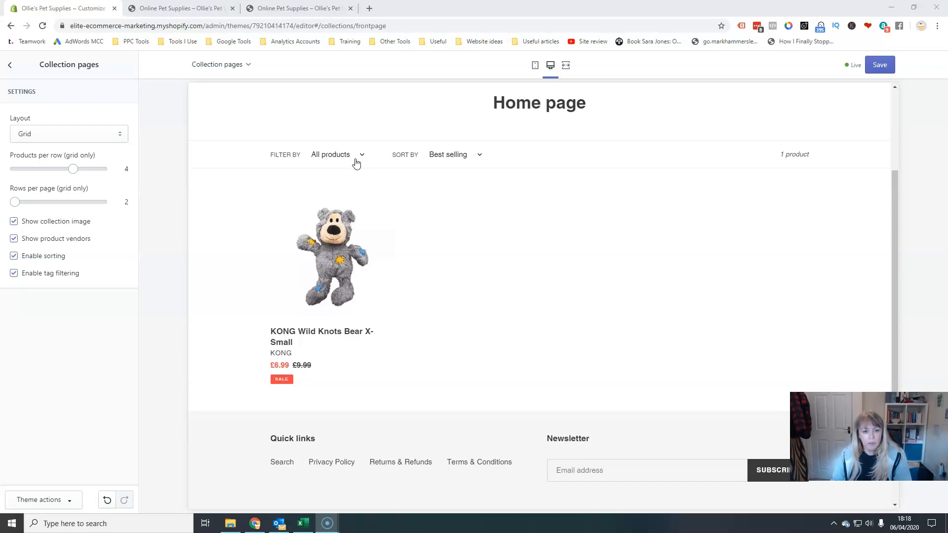
Try the collection's Filter by tag dropdown in the preview, choosing plush.
{"action": "left_click", "coordinate": [362, 156]}
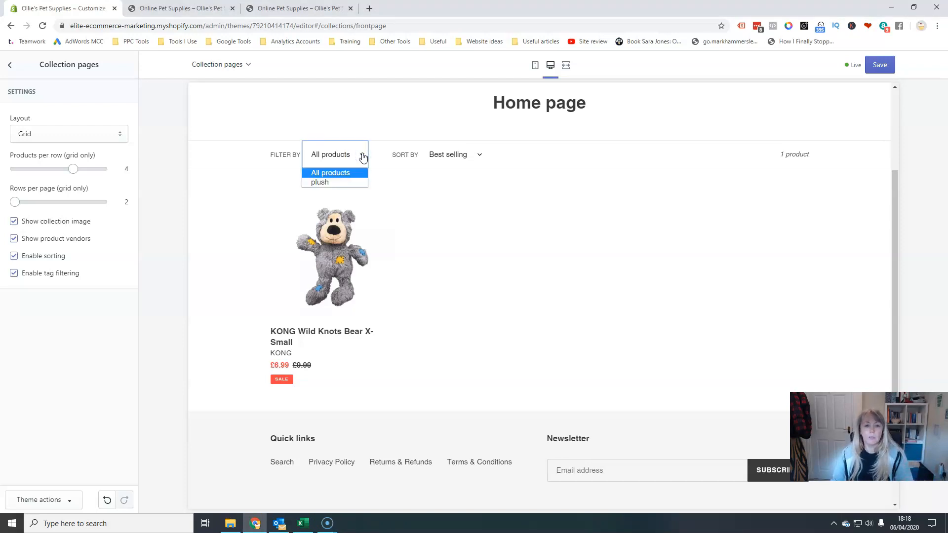
{"action": "left_click", "coordinate": [326, 184]}
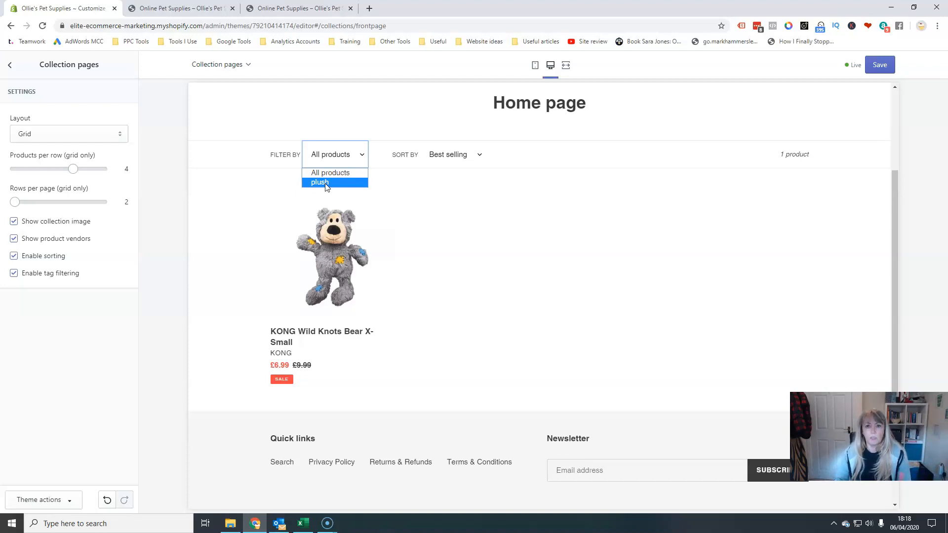
{"action": "left_click", "coordinate": [364, 157]}
{"action": "left_click", "coordinate": [364, 157]}
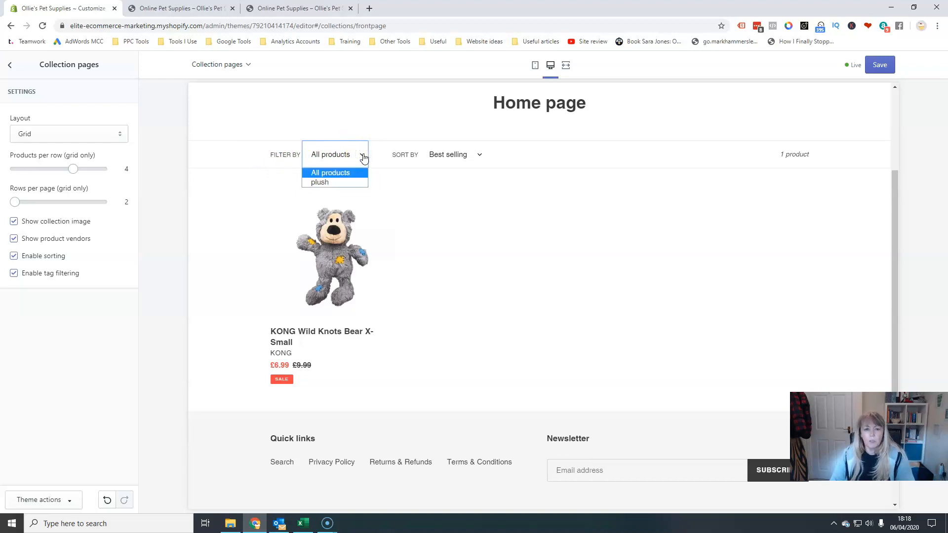
{"action": "left_click", "coordinate": [361, 154]}
{"action": "left_click", "coordinate": [361, 154]}
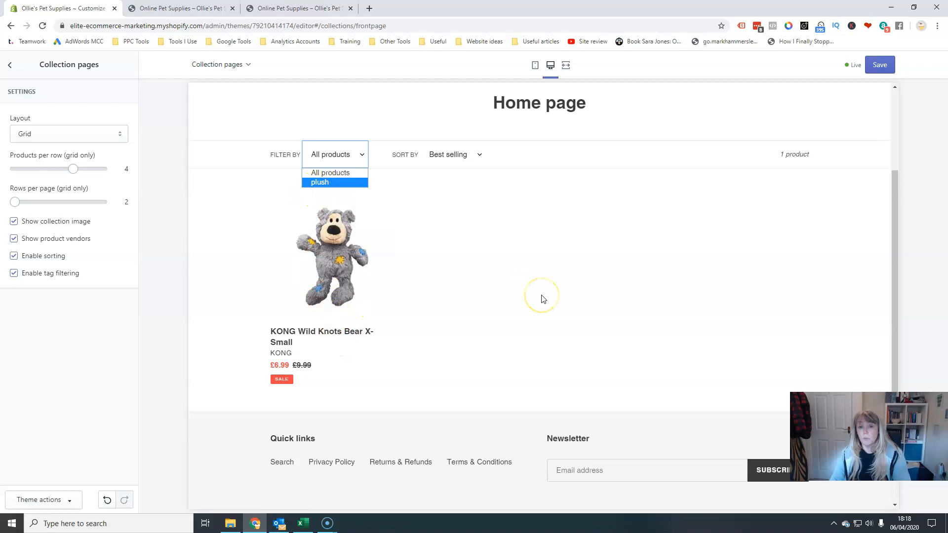
{"action": "left_click", "coordinate": [363, 159]}
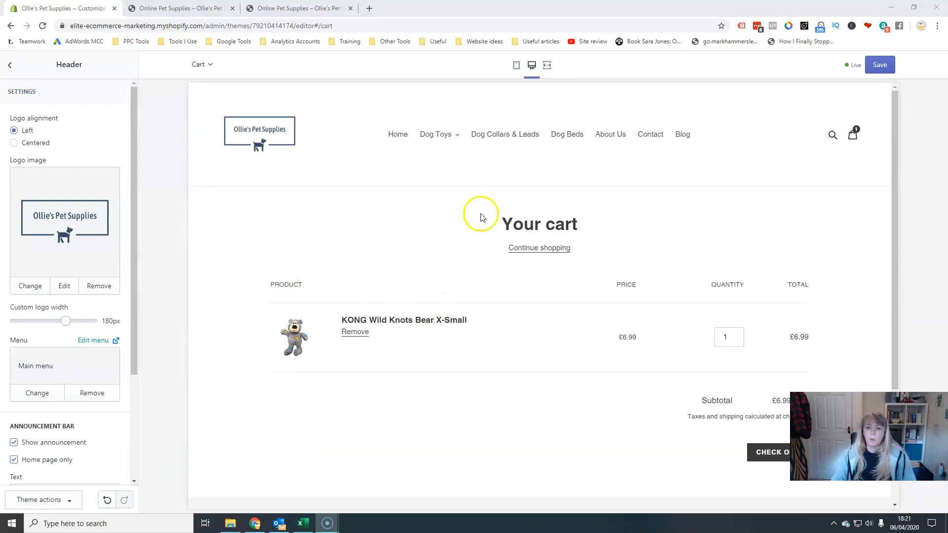
Open the Cart page section settings and turn off Enable cart notes.
{"action": "scroll", "coordinate": [687, 327], "scroll_direction": "down", "scroll_amount": 3}
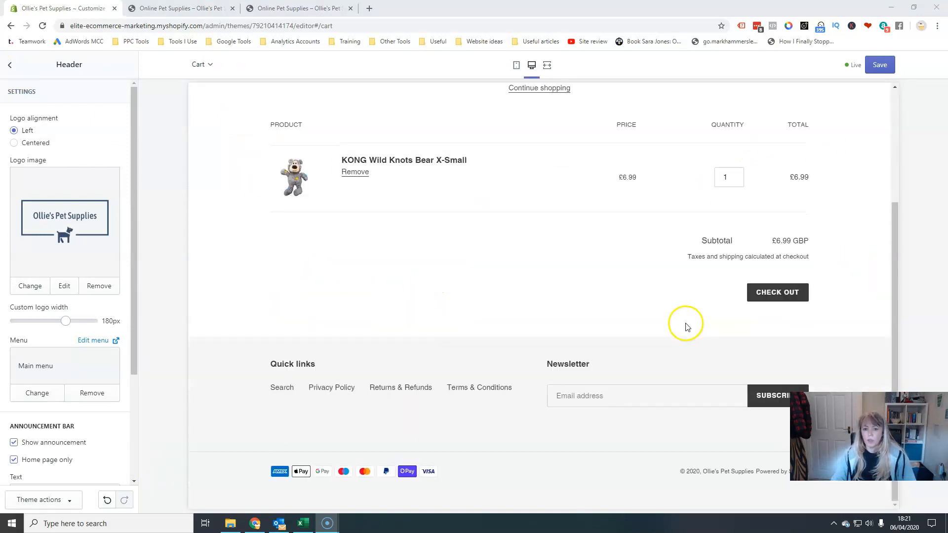
{"action": "left_click", "coordinate": [10, 65]}
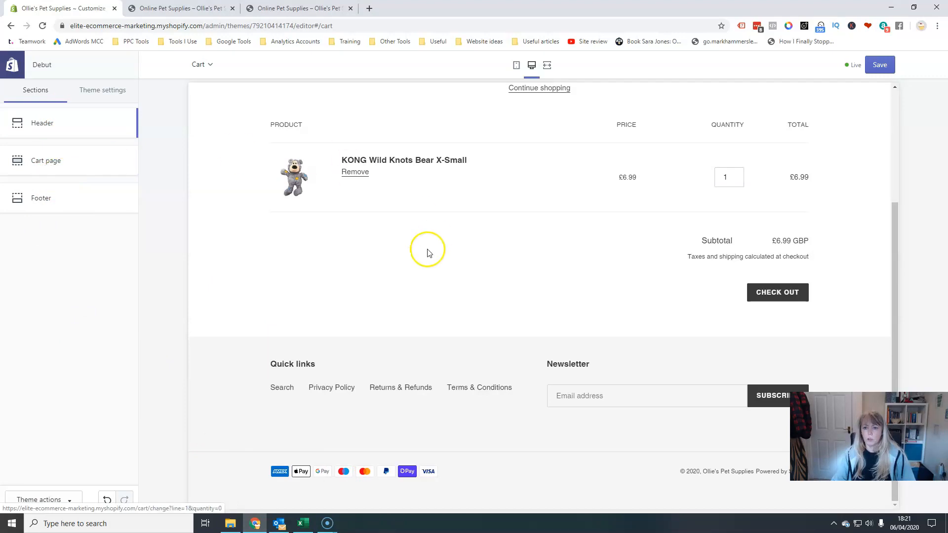
{"action": "left_click", "coordinate": [39, 165]}
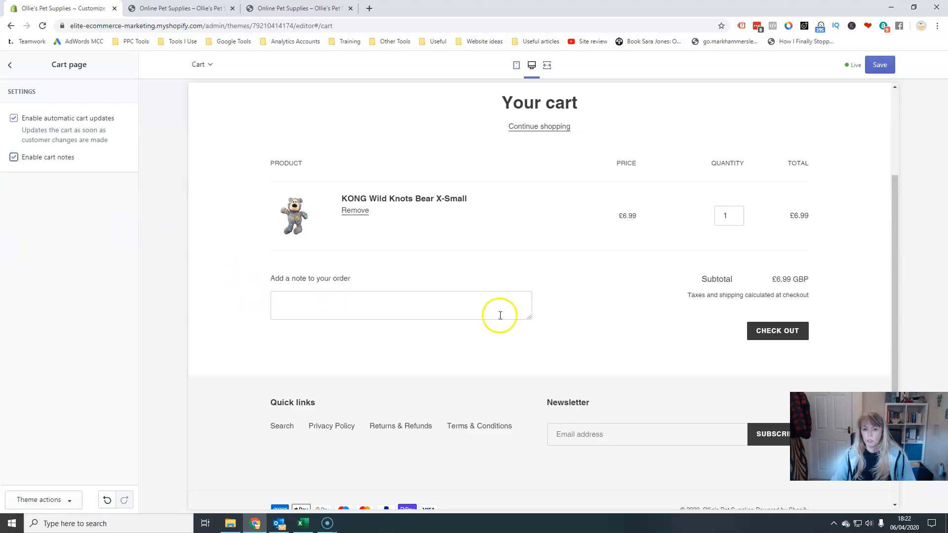
{"action": "left_click", "coordinate": [280, 302]}
{"action": "left_click", "coordinate": [274, 308]}
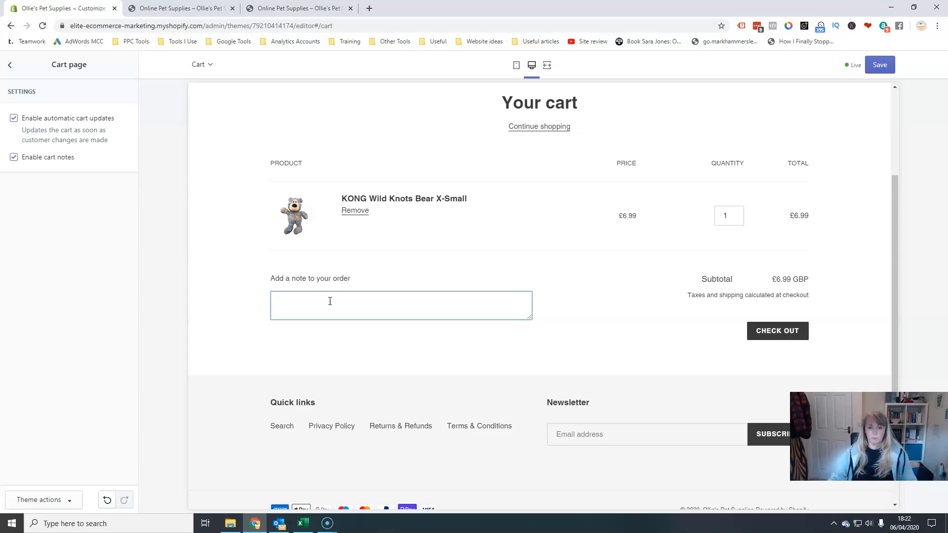
{"action": "left_click", "coordinate": [13, 157]}
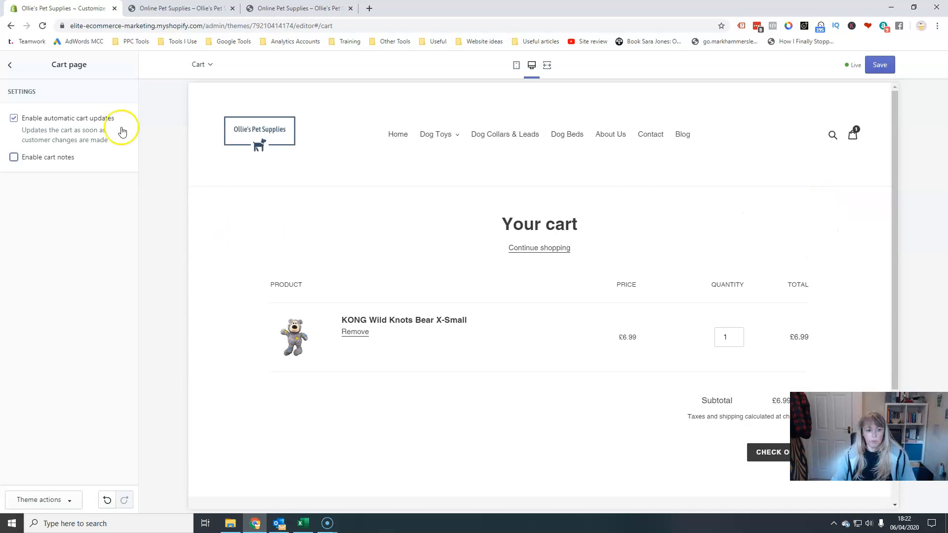
Switch the editor preview back to the Home page template.
{"action": "left_click", "coordinate": [9, 74]}
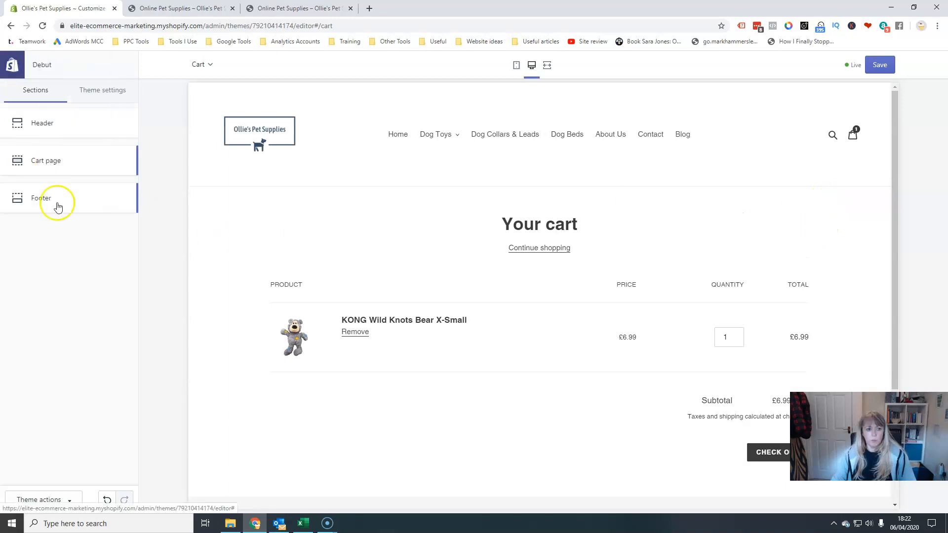
{"action": "left_click", "coordinate": [57, 205]}
{"action": "left_click", "coordinate": [201, 64]}
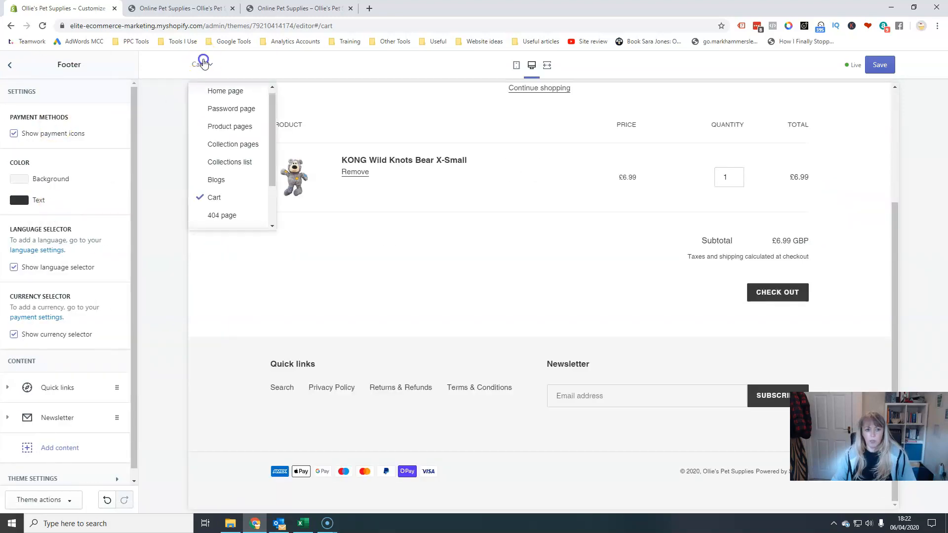
{"action": "left_click", "coordinate": [220, 195]}
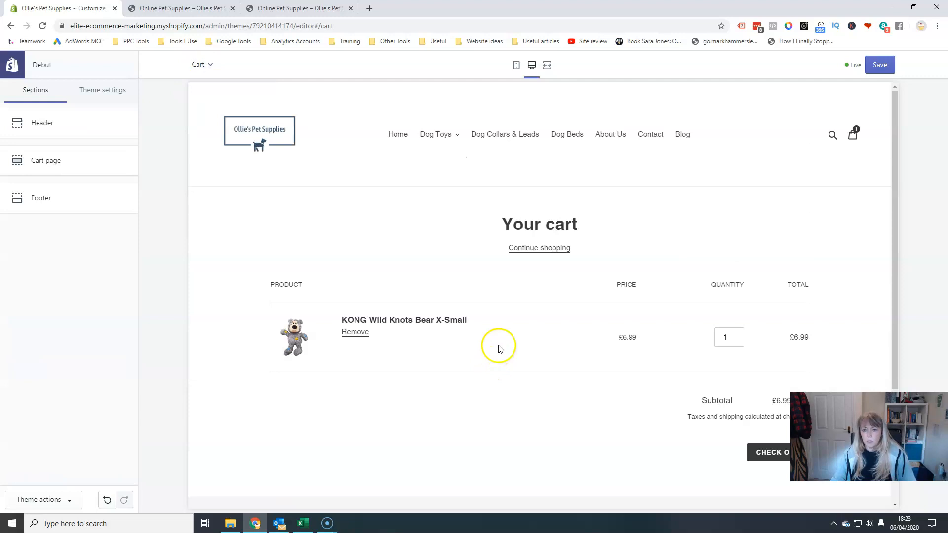
{"action": "left_click", "coordinate": [211, 66]}
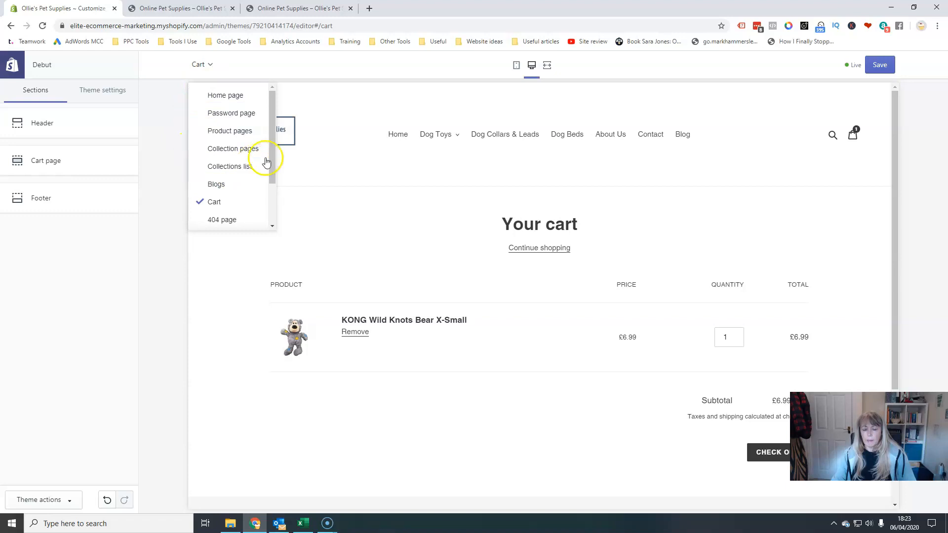
{"action": "left_click", "coordinate": [219, 98]}
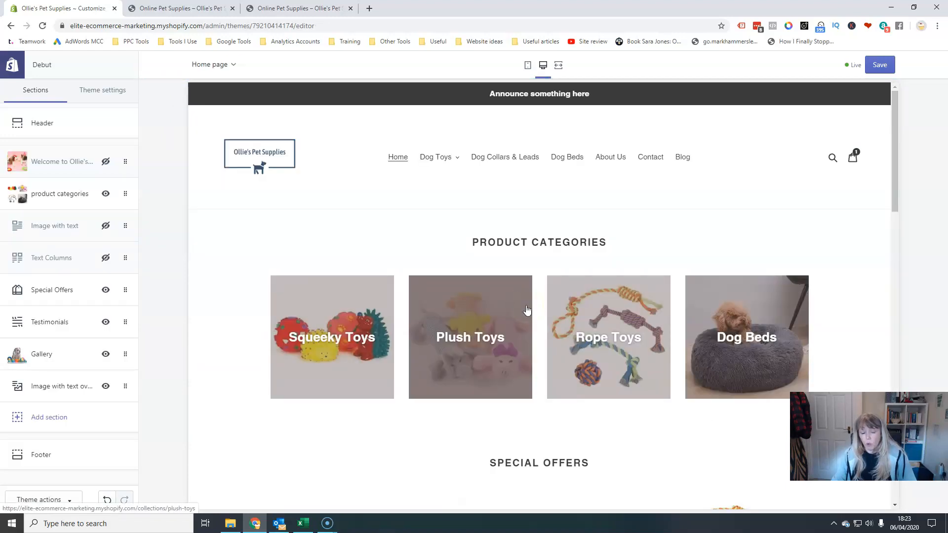
Examine the Theme settings Colors, Search and Favicon panels.
{"action": "left_click", "coordinate": [488, 392]}
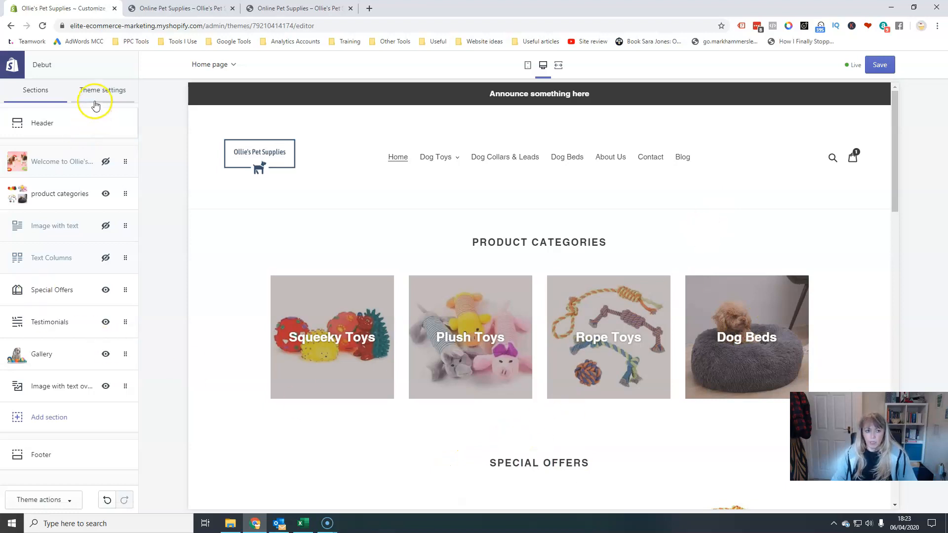
{"action": "left_click", "coordinate": [113, 93]}
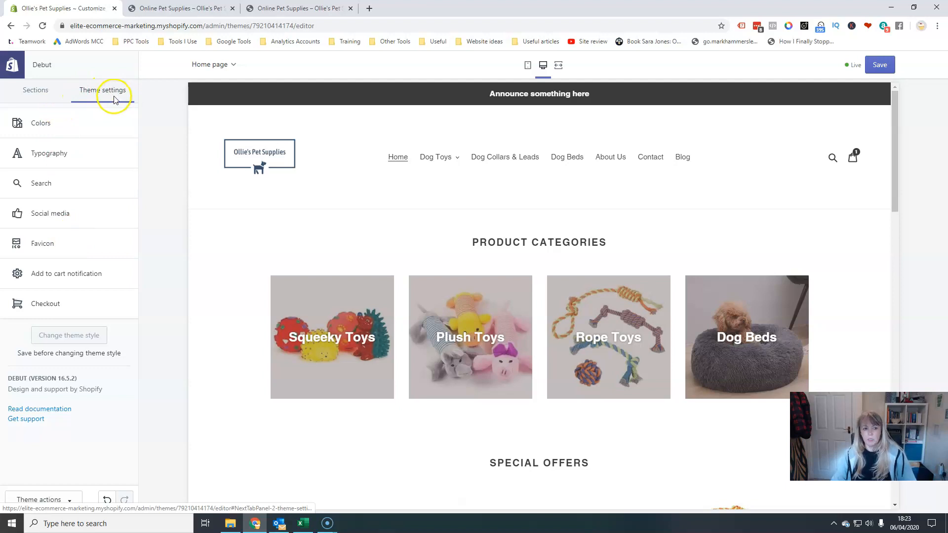
{"action": "left_click", "coordinate": [64, 127]}
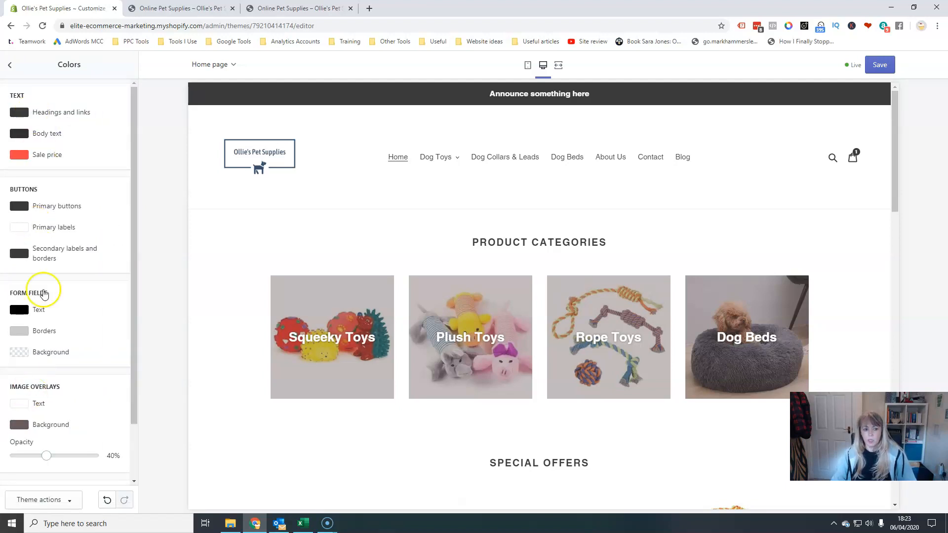
{"action": "left_click", "coordinate": [9, 65]}
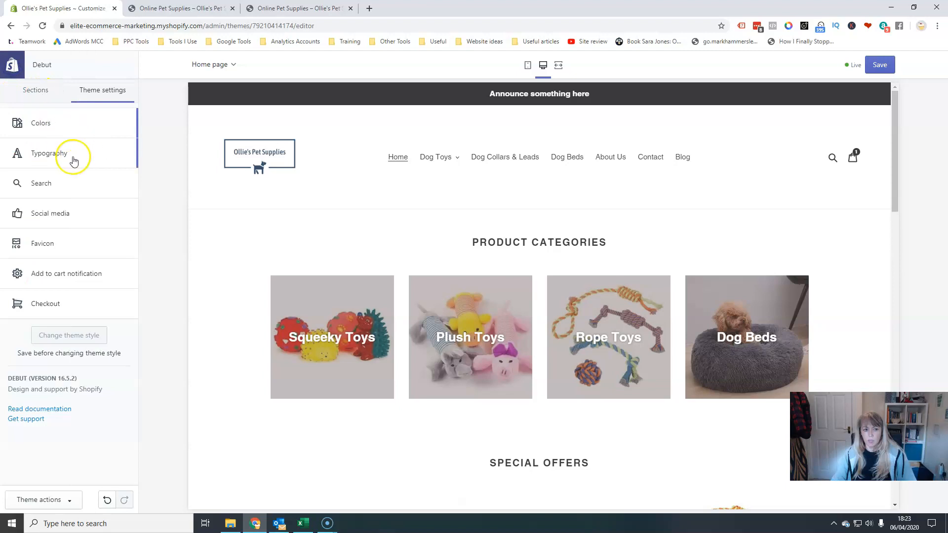
{"action": "left_click", "coordinate": [64, 184]}
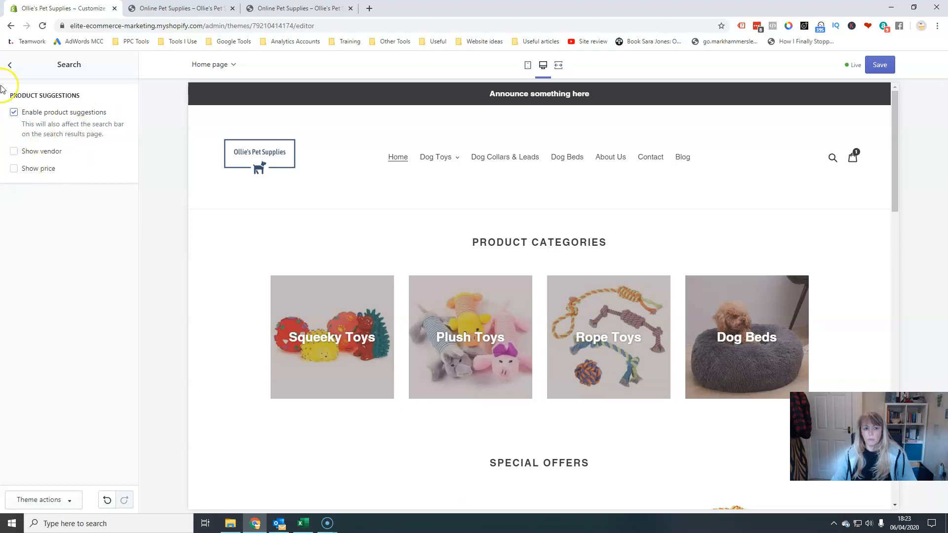
{"action": "left_click", "coordinate": [9, 65]}
{"action": "left_click", "coordinate": [43, 256]}
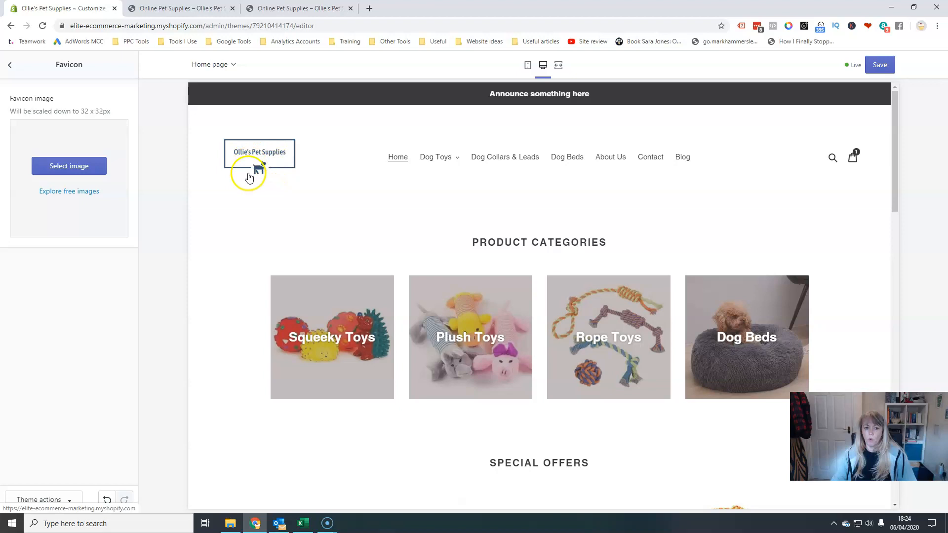
{"action": "left_click", "coordinate": [11, 68]}
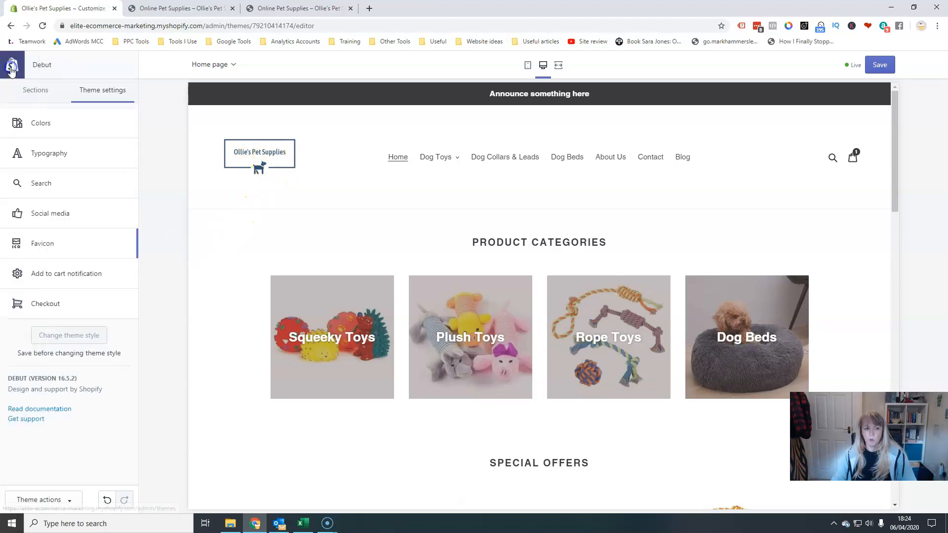
Review the Social media theme settings for sharing image, sharing options and social accounts.
{"action": "left_click", "coordinate": [52, 214]}
{"action": "scroll", "coordinate": [81, 383], "scroll_direction": "down", "scroll_amount": 6}
{"action": "scroll", "coordinate": [65, 411], "scroll_direction": "down", "scroll_amount": 2}
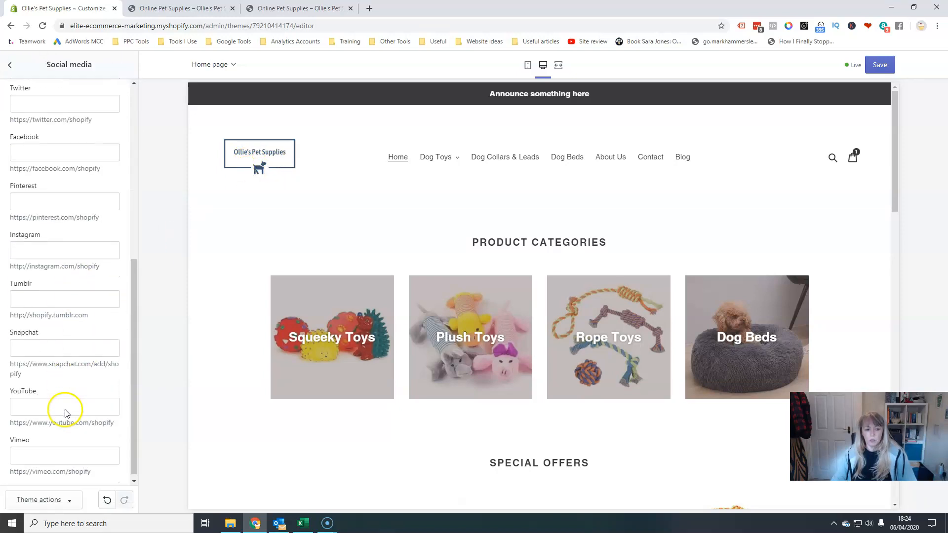
{"action": "scroll", "coordinate": [66, 410], "scroll_direction": "up", "scroll_amount": 7}
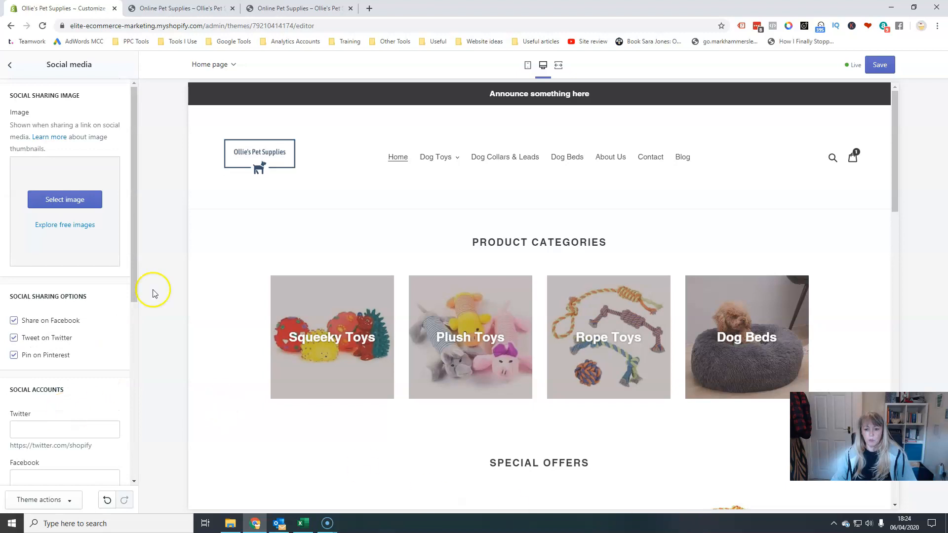
{"action": "left_click", "coordinate": [11, 65]}
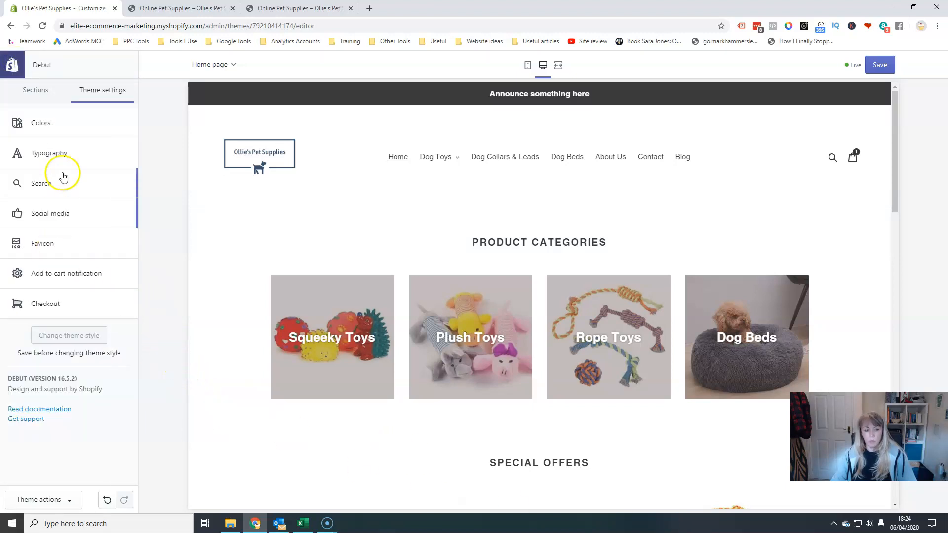
Turn the add-to-cart notification setting off and then back on.
{"action": "left_click", "coordinate": [79, 274]}
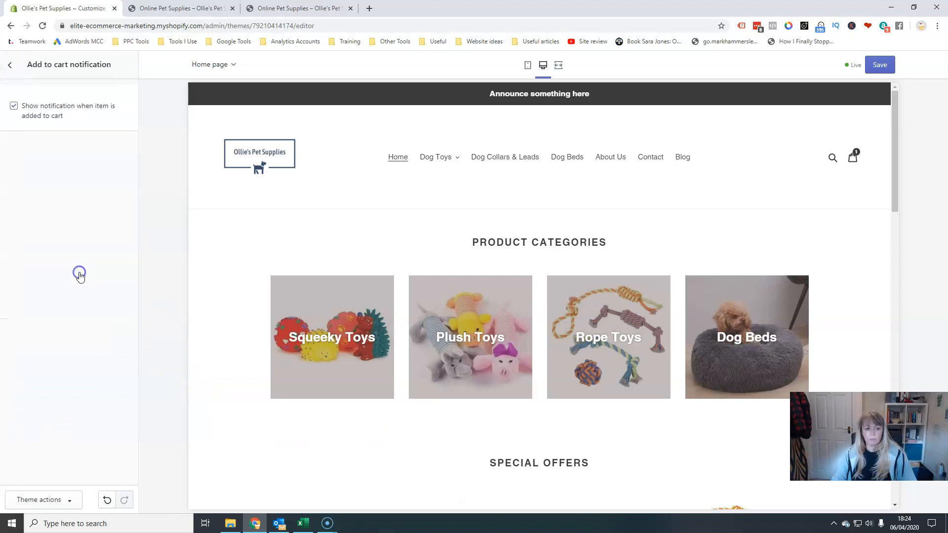
{"action": "left_click", "coordinate": [13, 107]}
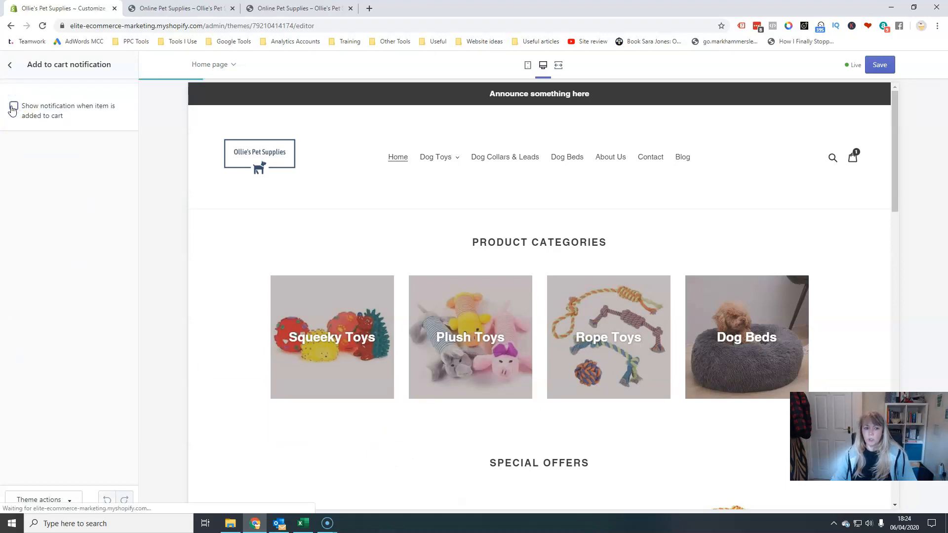
{"action": "scroll", "coordinate": [540, 324], "scroll_direction": "down", "scroll_amount": 4}
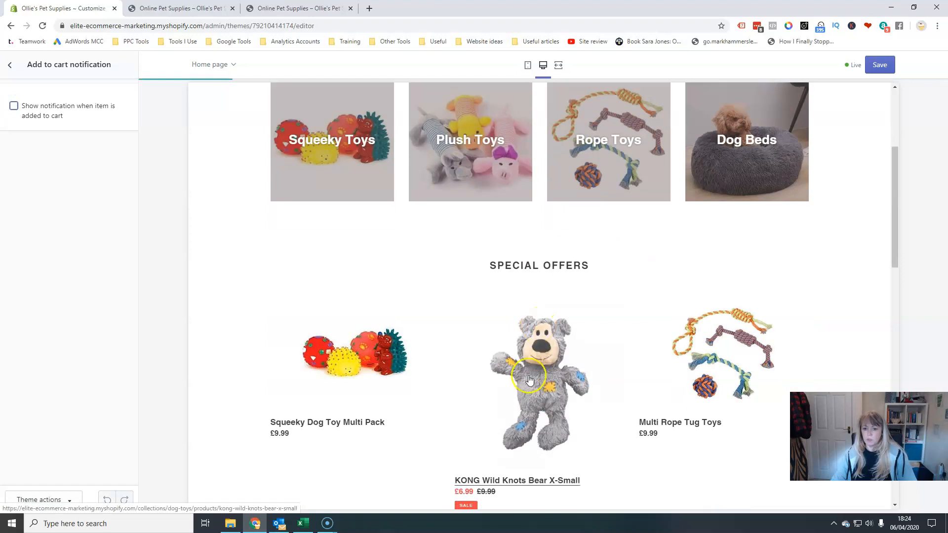
{"action": "scroll", "coordinate": [529, 379], "scroll_direction": "down", "scroll_amount": 3}
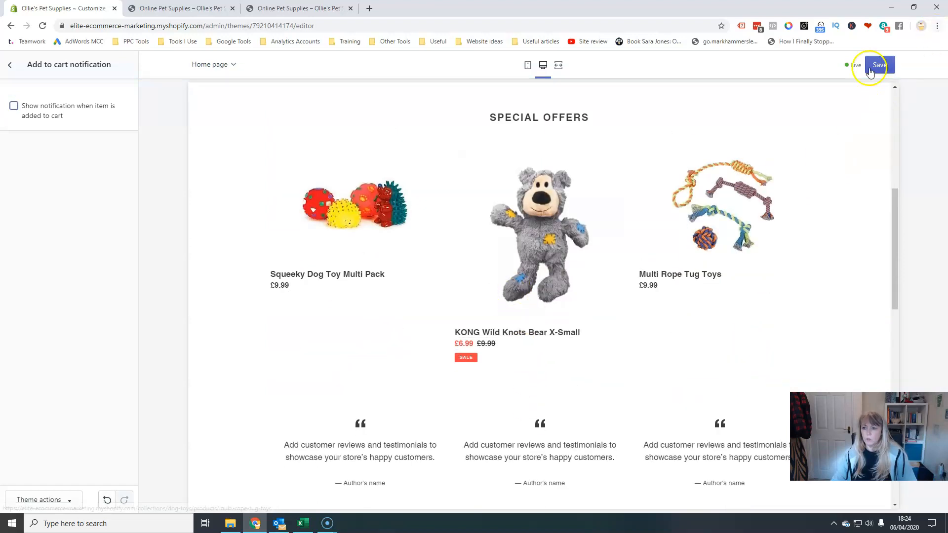
{"action": "left_click", "coordinate": [14, 106]}
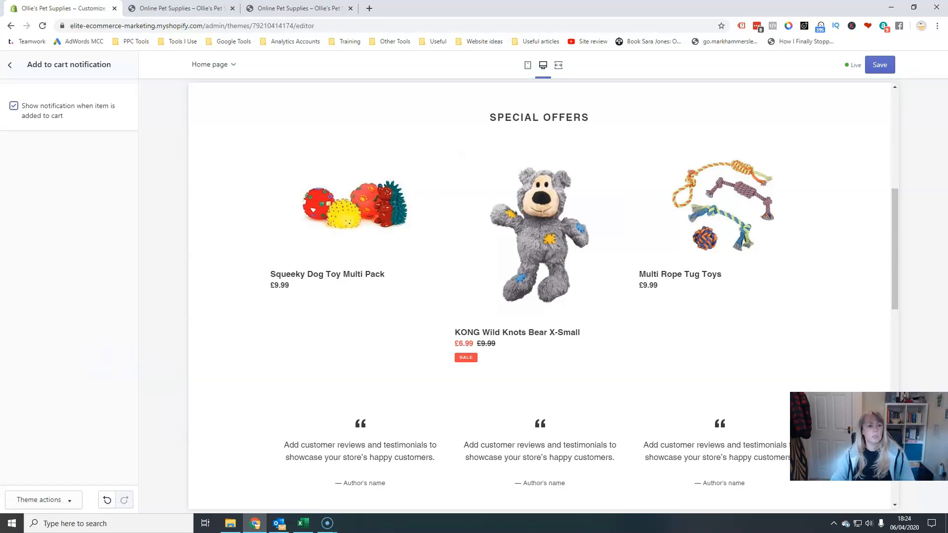
{"action": "left_click", "coordinate": [9, 65]}
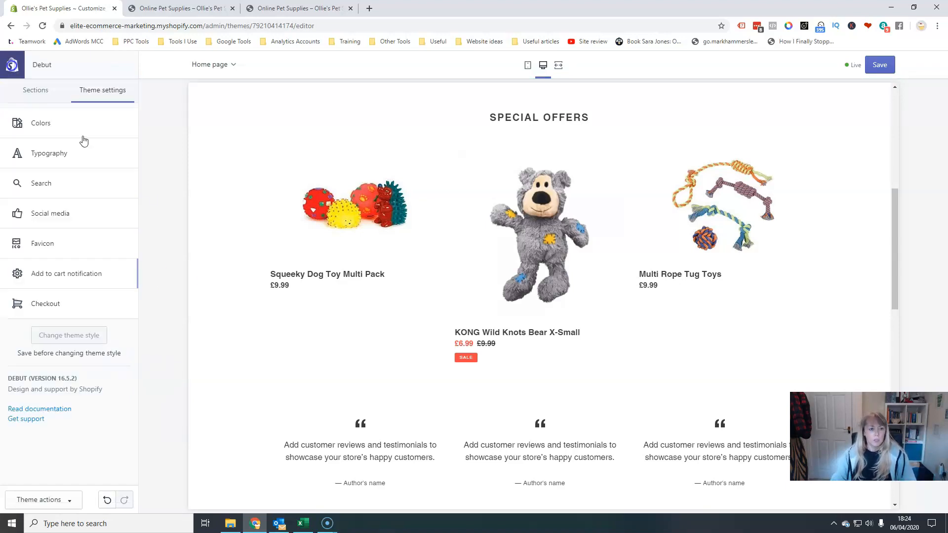
Review the Checkout theme settings for banner, logo, main content area, order summary, typography and colours.
{"action": "left_click", "coordinate": [127, 302]}
{"action": "scroll", "coordinate": [97, 277], "scroll_direction": "down", "scroll_amount": 4}
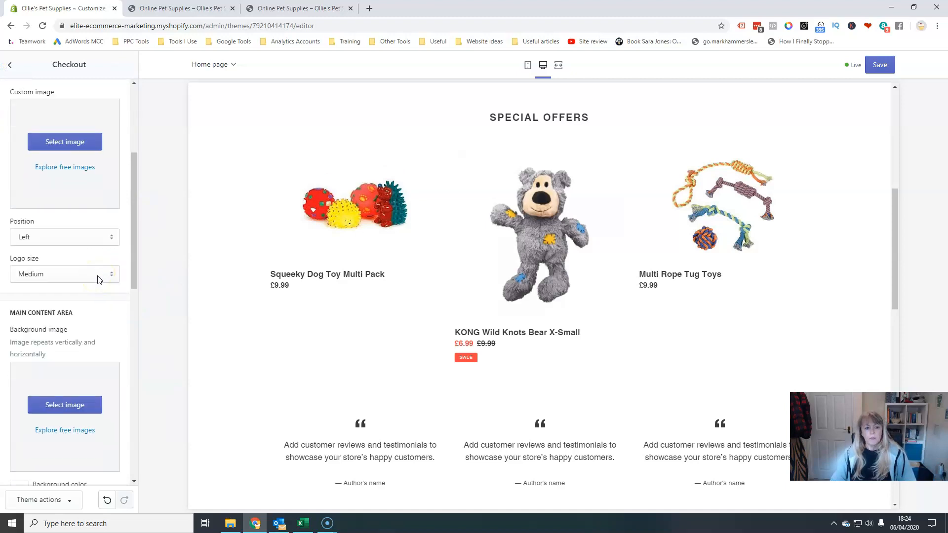
{"action": "scroll", "coordinate": [81, 258], "scroll_direction": "up", "scroll_amount": 4}
{"action": "scroll", "coordinate": [84, 259], "scroll_direction": "down", "scroll_amount": 10}
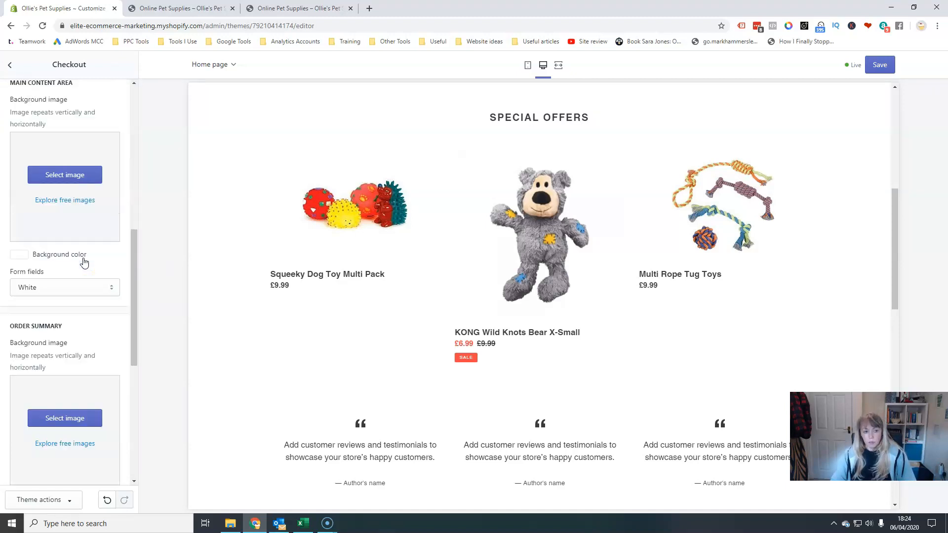
{"action": "left_click_drag", "start_coordinate": [133, 473], "coordinate": [118, 242]}
{"action": "scroll", "coordinate": [117, 242], "scroll_direction": "down", "scroll_amount": 1}
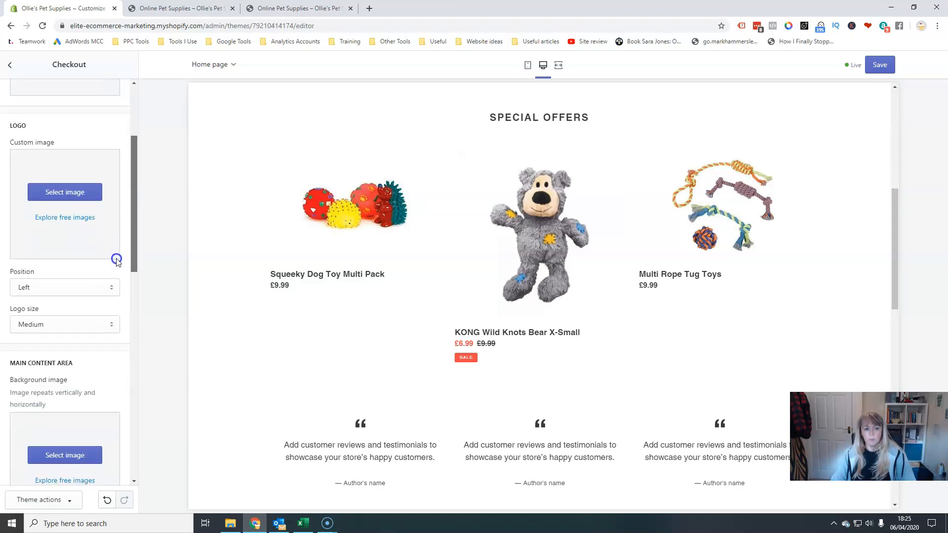
{"action": "scroll", "coordinate": [119, 274], "scroll_direction": "down", "scroll_amount": 2}
{"action": "scroll", "coordinate": [123, 186], "scroll_direction": "up", "scroll_amount": 5}
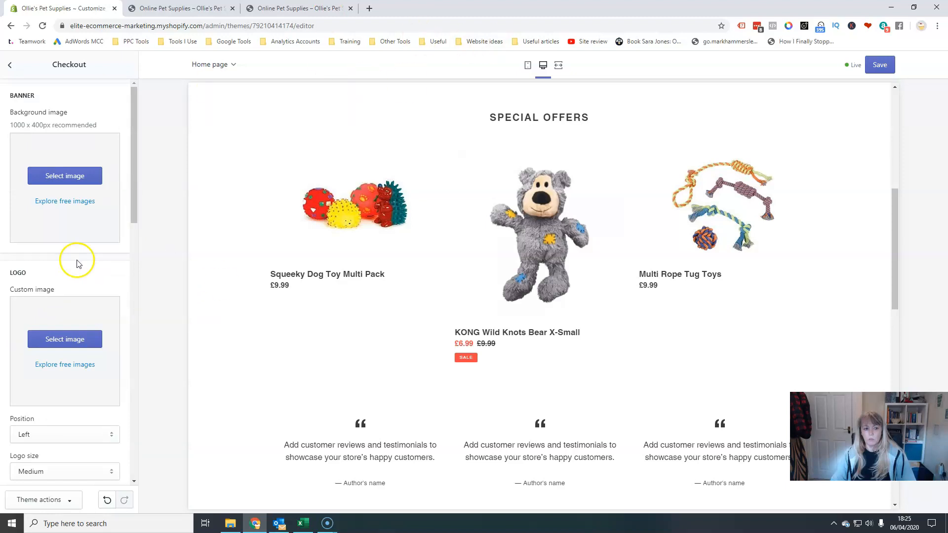
{"action": "left_click_drag", "start_coordinate": [130, 213], "coordinate": [120, 499]}
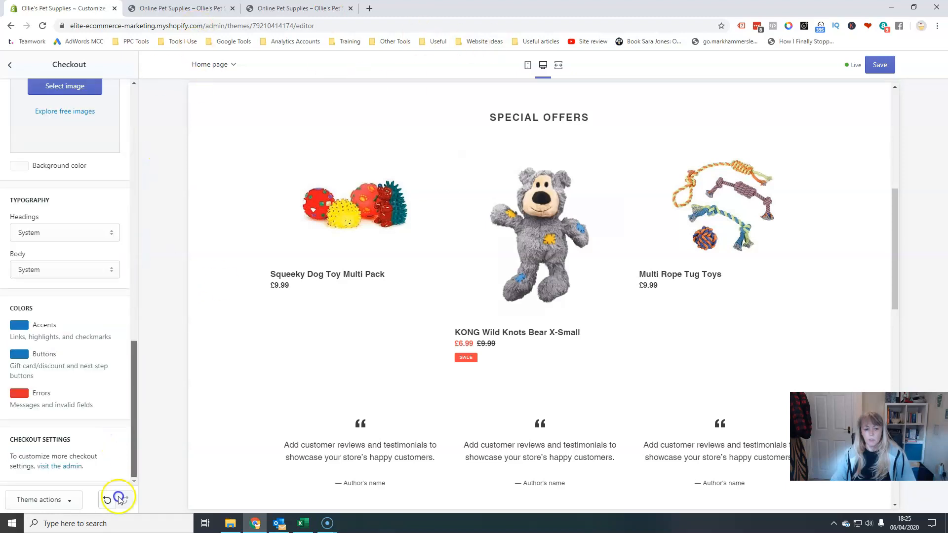
{"action": "left_click_drag", "start_coordinate": [134, 447], "coordinate": [123, 102]}
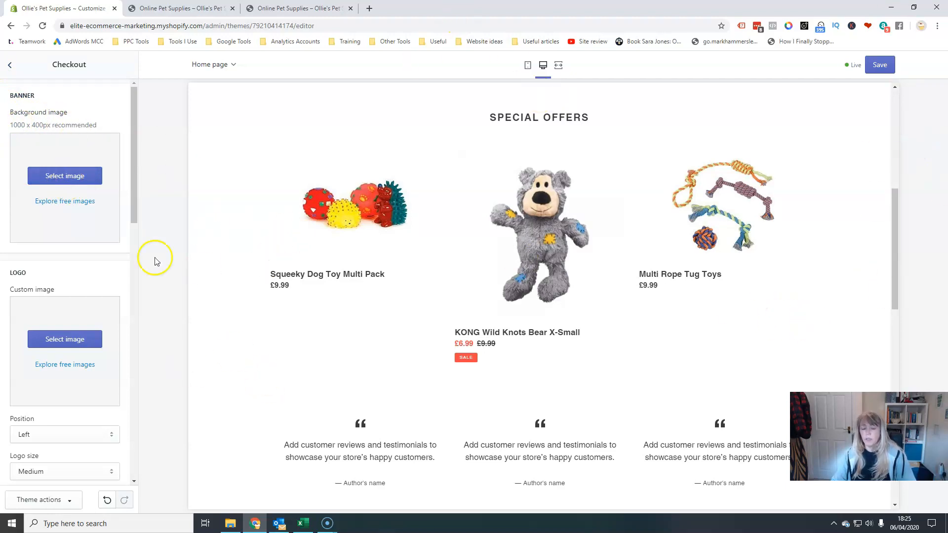
Return to the Sections list and save the theme changes.
{"action": "left_click", "coordinate": [11, 65]}
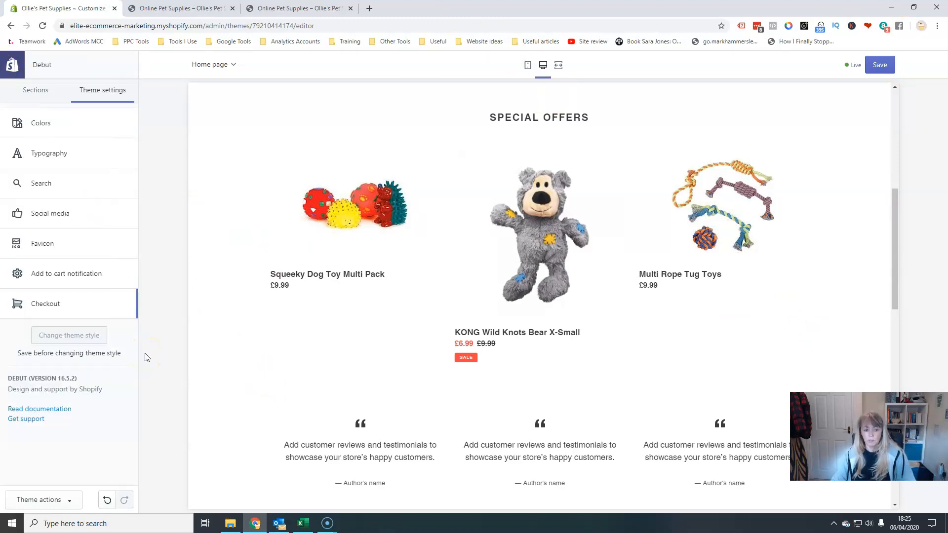
{"action": "left_click", "coordinate": [23, 90]}
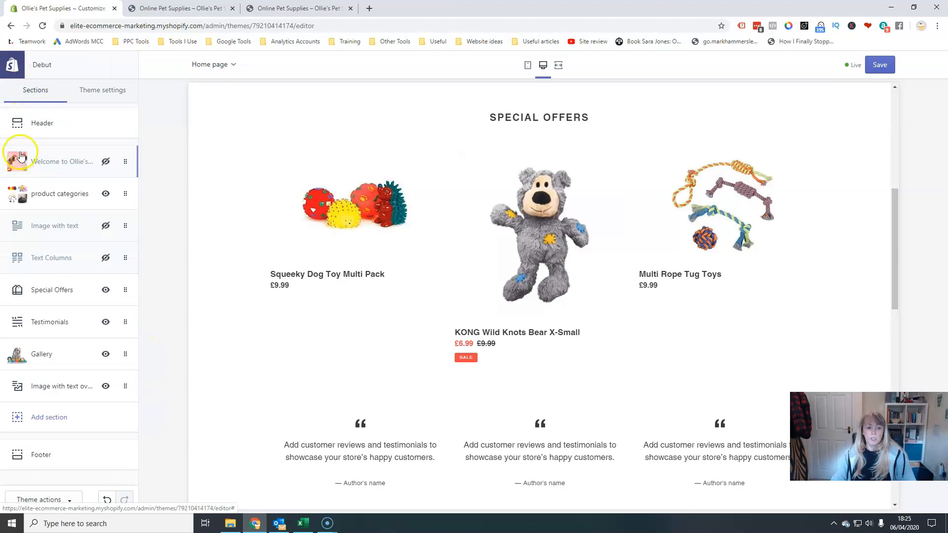
{"action": "left_click", "coordinate": [880, 66]}
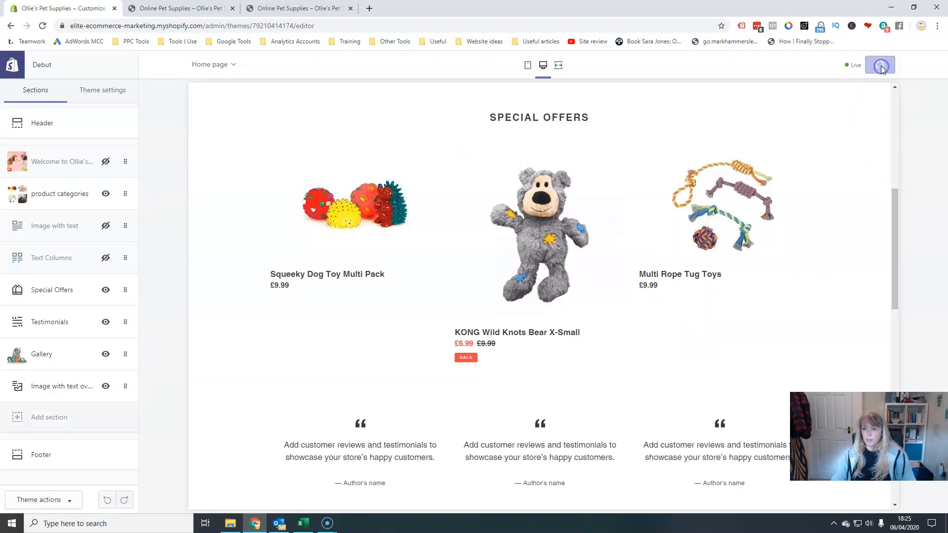
Exit the theme editor back to the Themes admin page.
{"action": "left_click", "coordinate": [164, 63]}
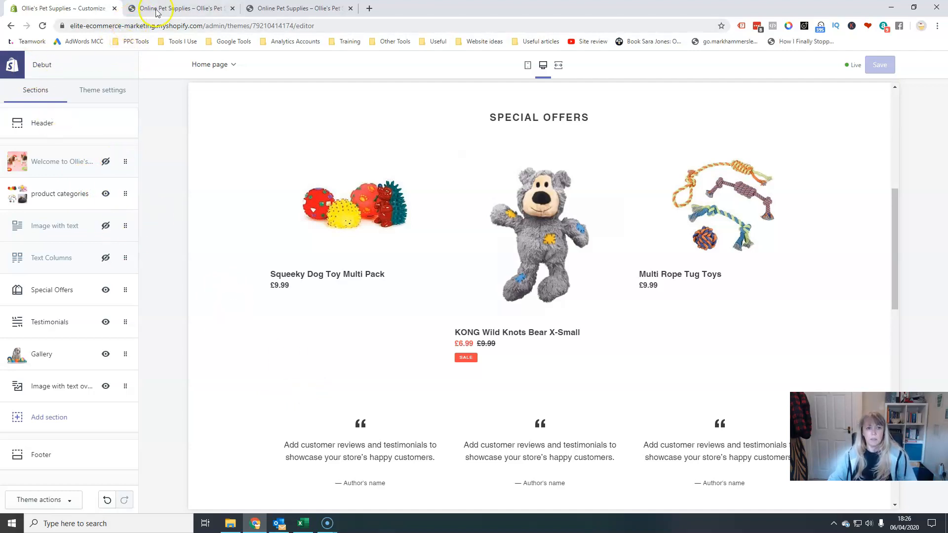
{"action": "left_click", "coordinate": [15, 76]}
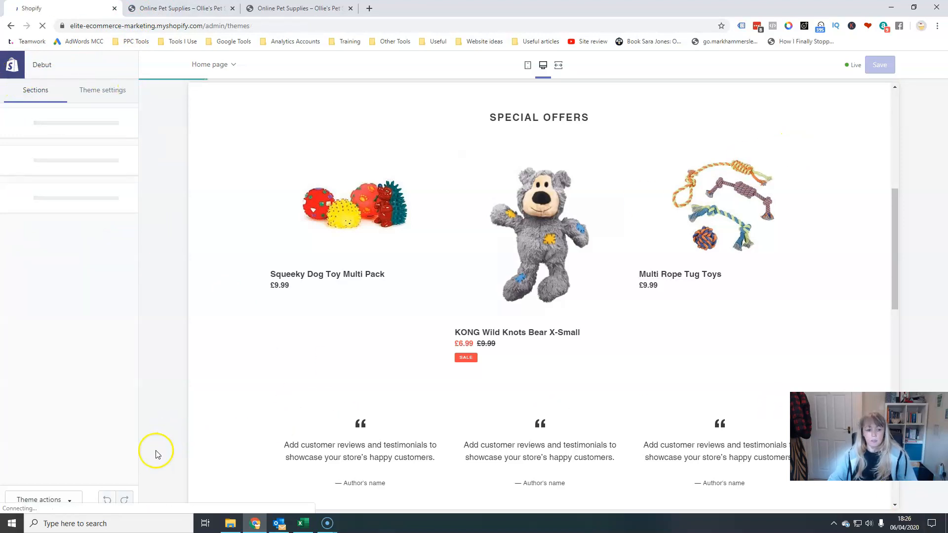
{"action": "left_click", "coordinate": [68, 502]}
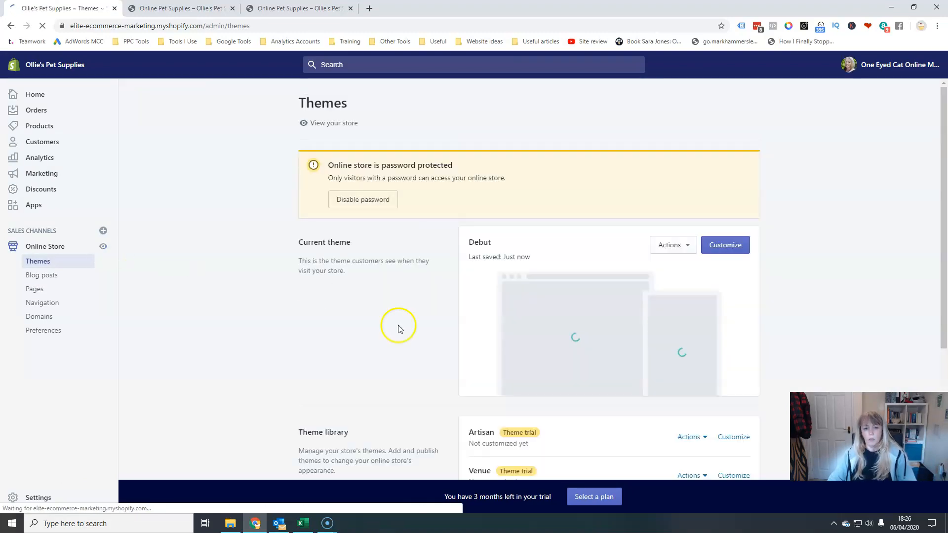
{"action": "scroll", "coordinate": [696, 445], "scroll_direction": "down", "scroll_amount": 2}
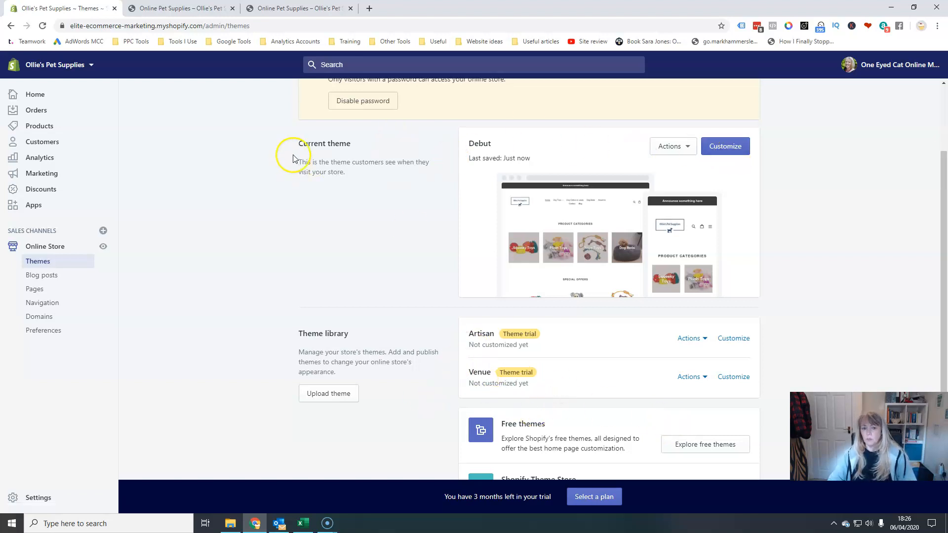
Examine the Actions menus for the current Debut theme and the Venue library theme.
{"action": "left_click", "coordinate": [681, 145]}
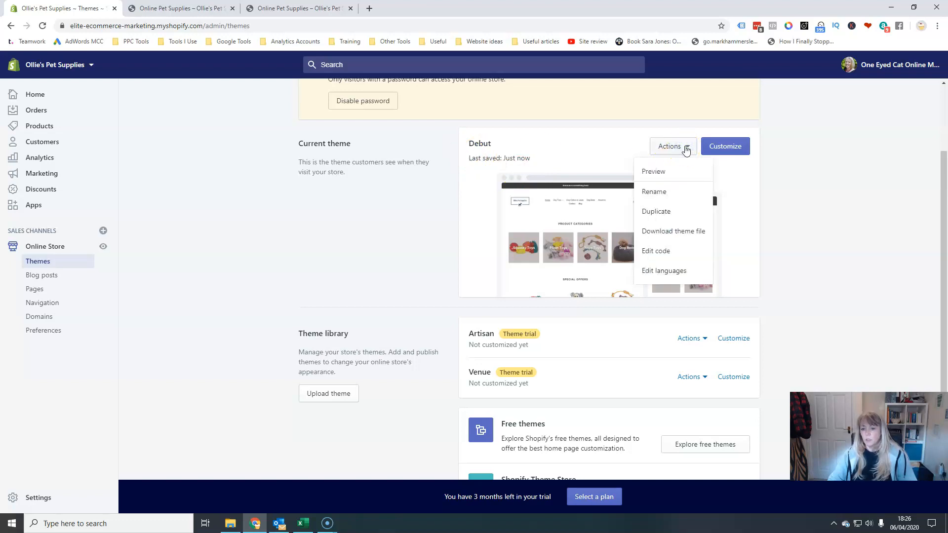
{"action": "left_click", "coordinate": [842, 248]}
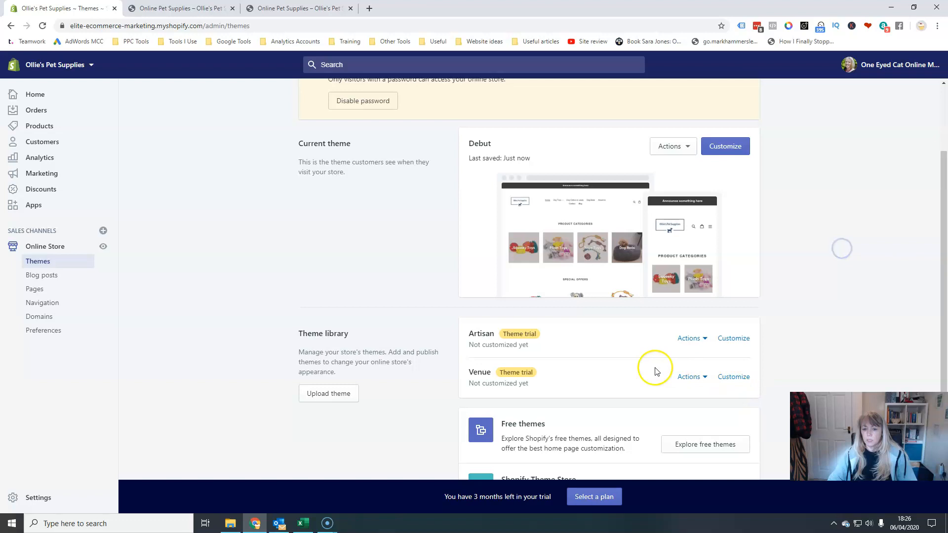
{"action": "left_click", "coordinate": [699, 379]}
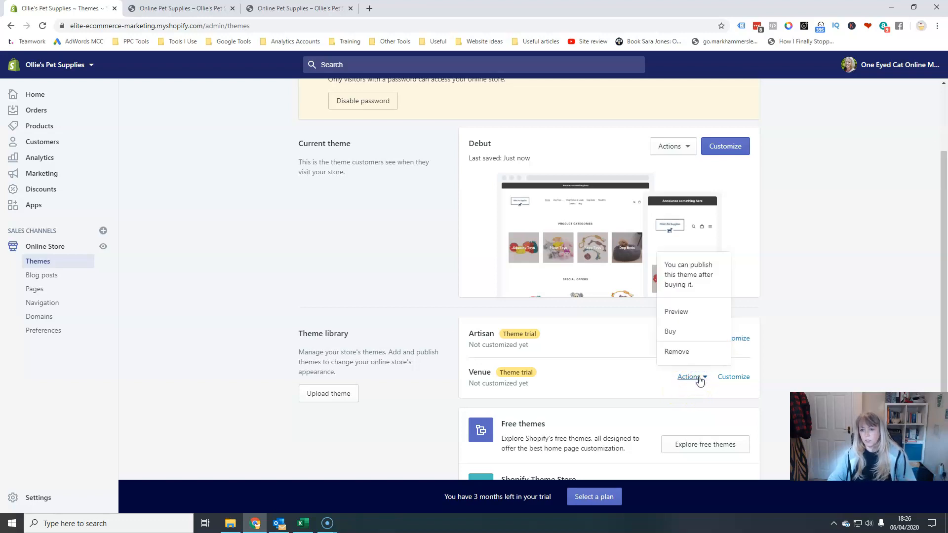
{"action": "left_click", "coordinate": [705, 378]}
{"action": "left_click", "coordinate": [705, 378]}
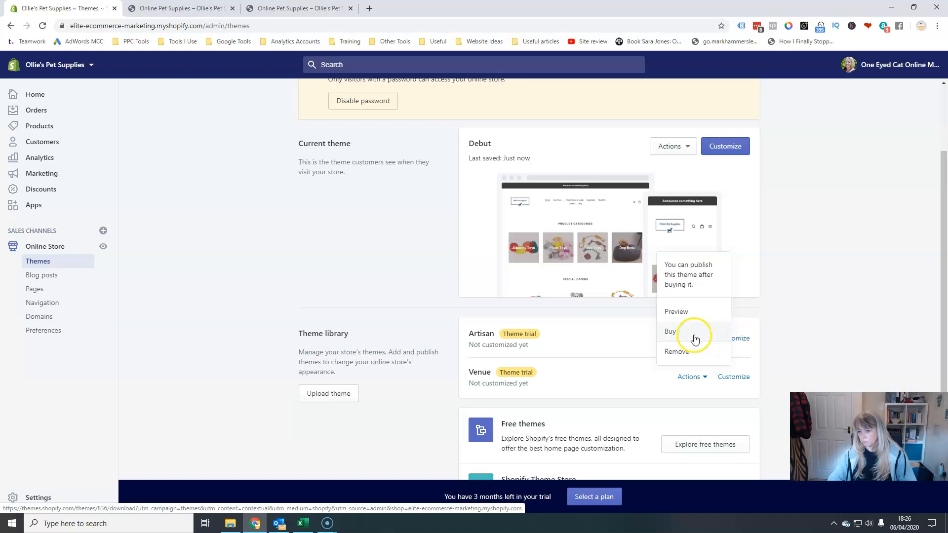
{"action": "left_click", "coordinate": [864, 344]}
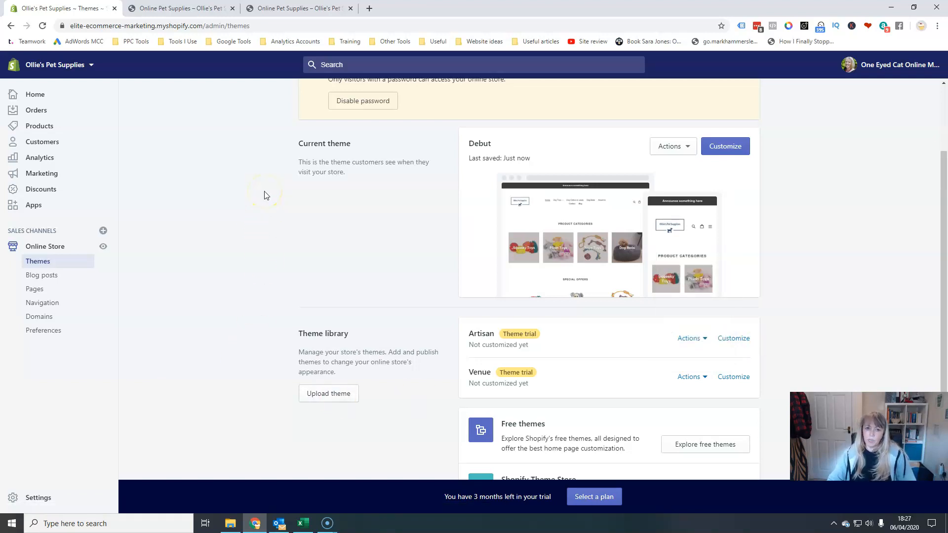
Open the store Settings.
{"action": "scroll", "coordinate": [283, 307], "scroll_direction": "up", "scroll_amount": 2}
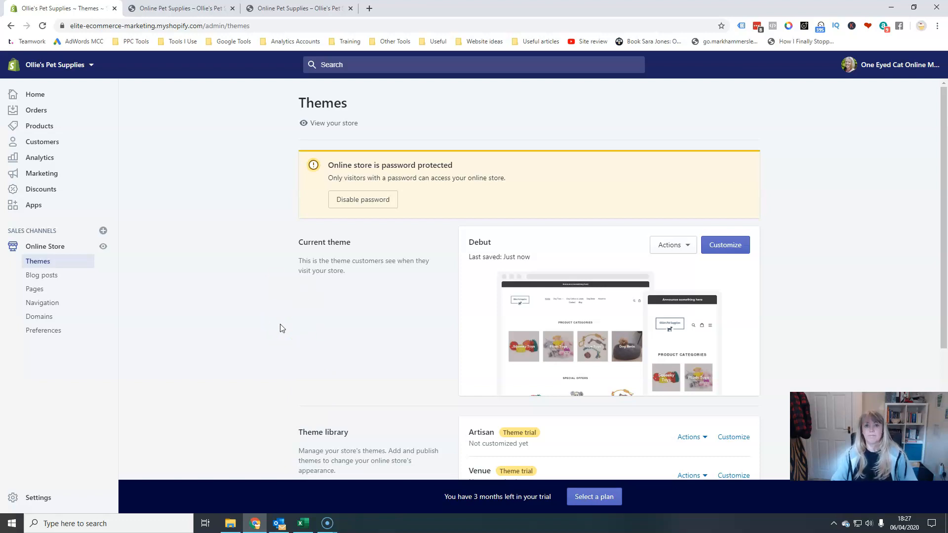
{"action": "left_click", "coordinate": [16, 504]}
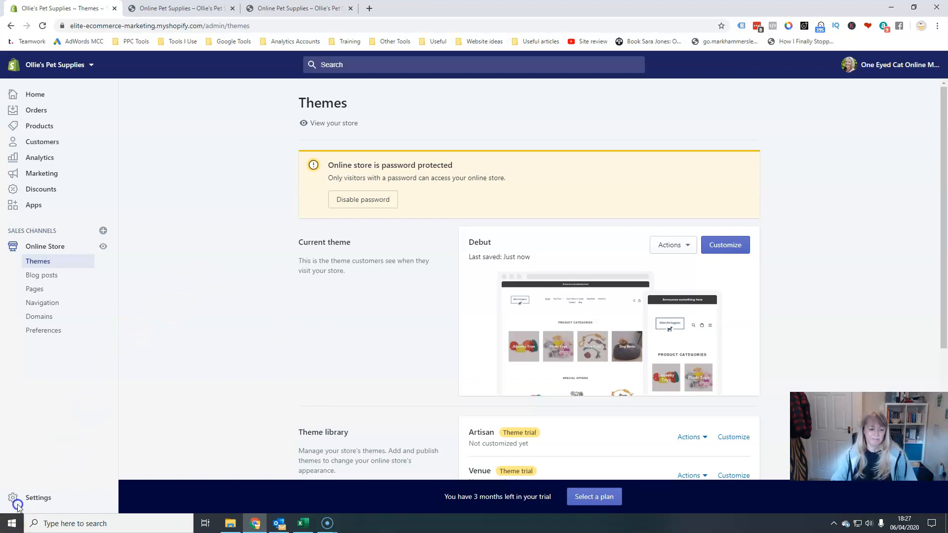